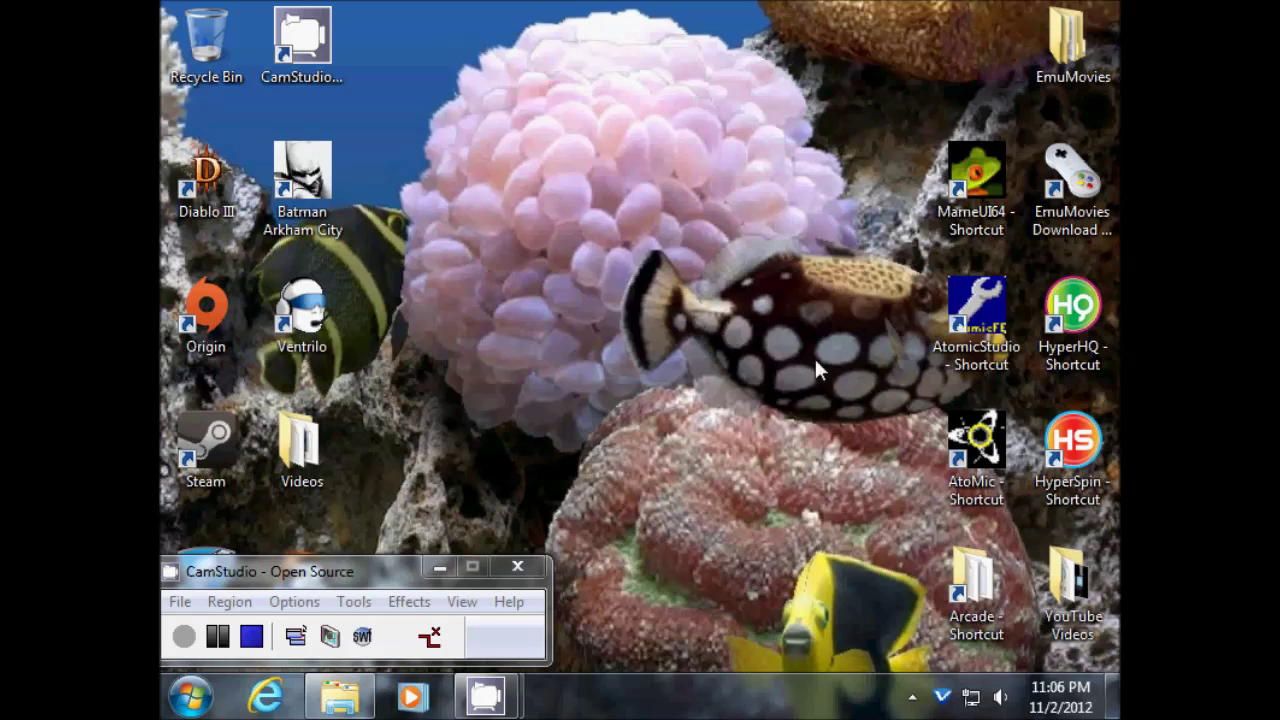
Launch AtomicStudio, dismiss the sponsor notice and create a new project named AtomicProject
{"action": "double_click", "coordinate": [983, 303]}
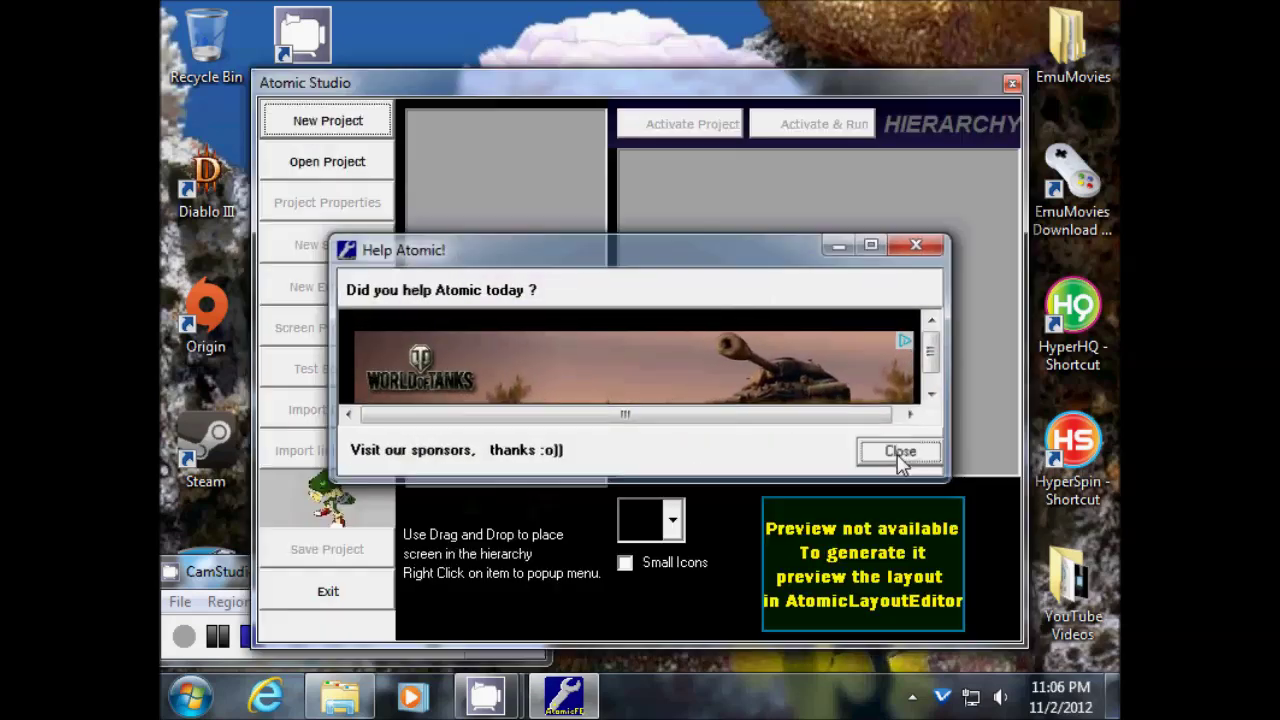
{"action": "left_click", "coordinate": [899, 451]}
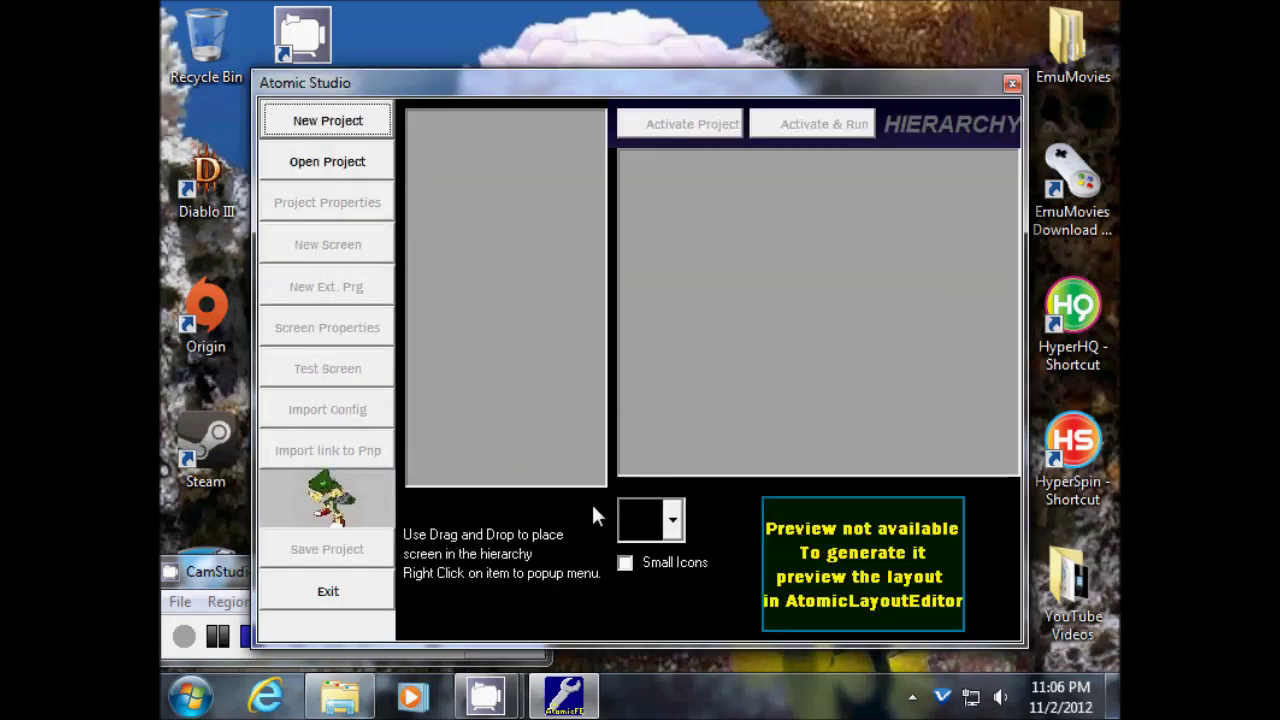
{"action": "left_click", "coordinate": [333, 127]}
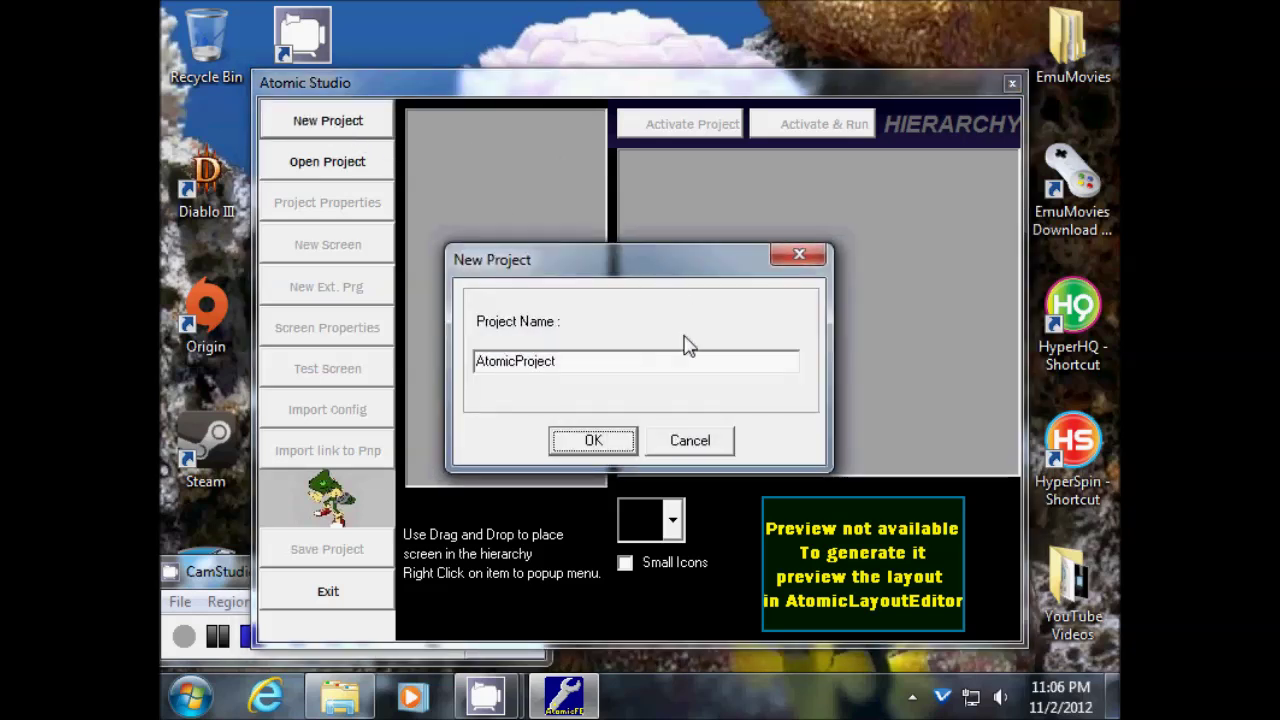
{"action": "double_click", "coordinate": [590, 361]}
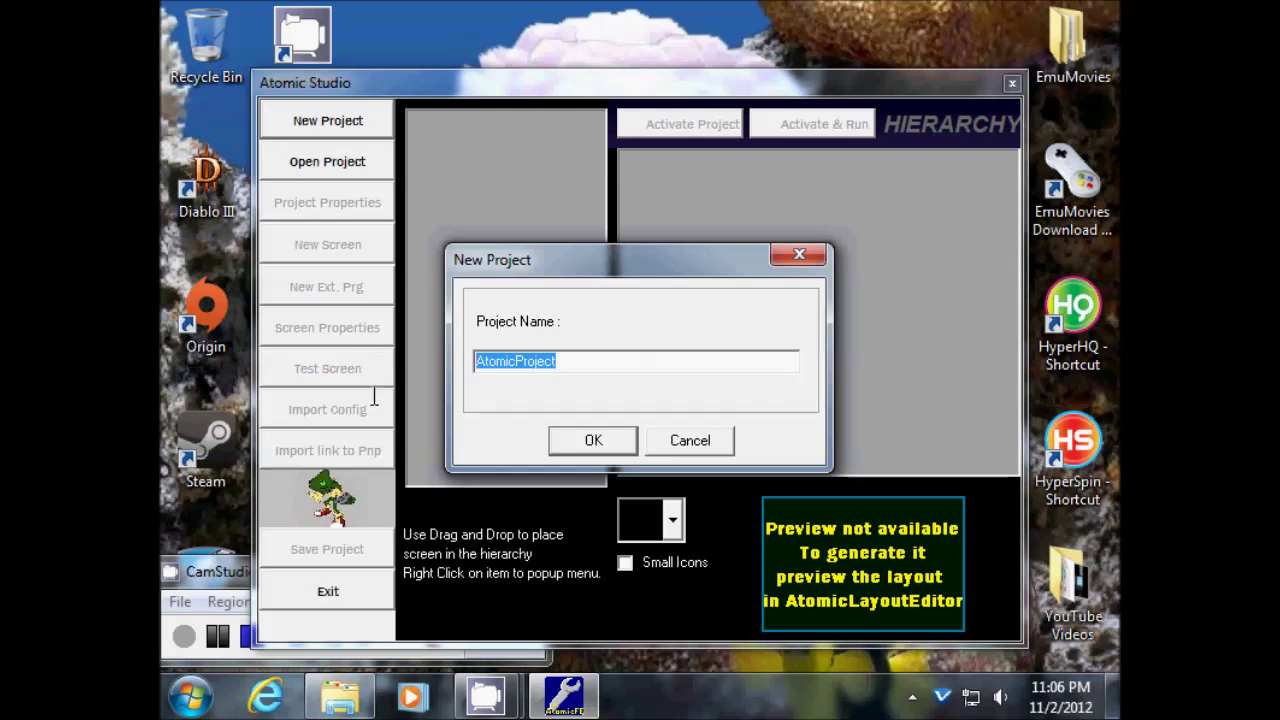
{"action": "left_click", "coordinate": [590, 440]}
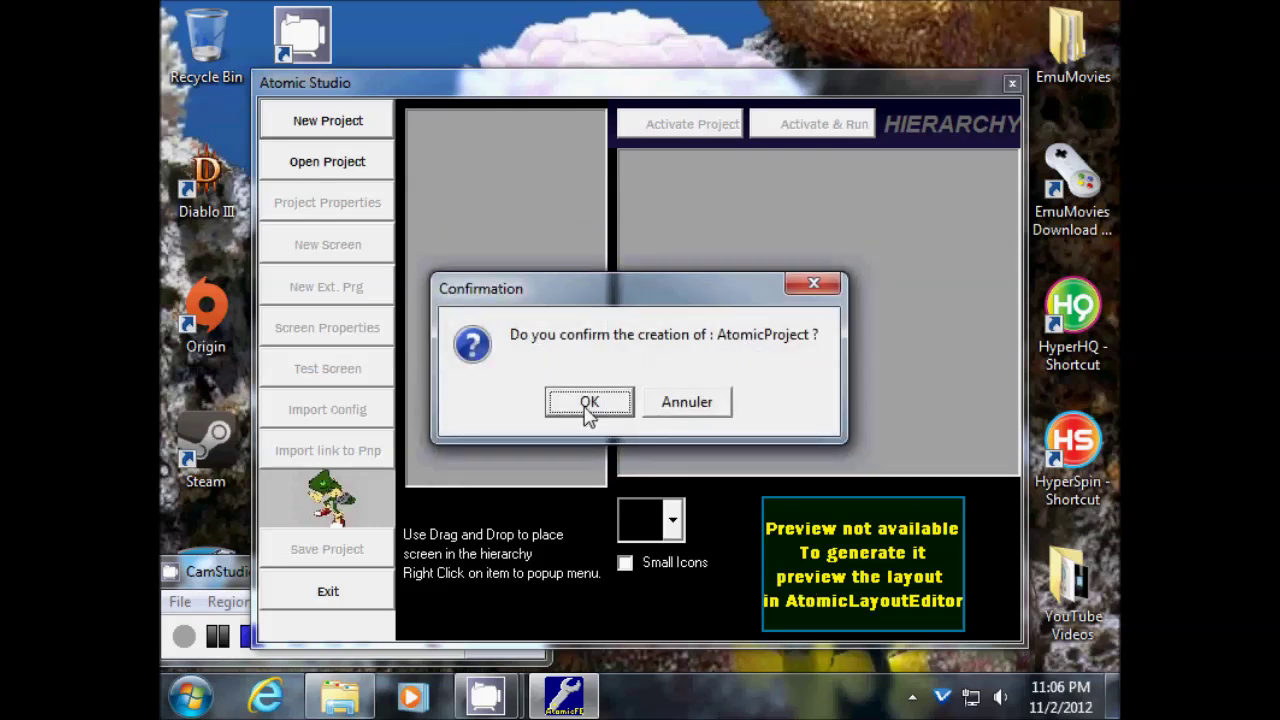
{"action": "left_click", "coordinate": [590, 414]}
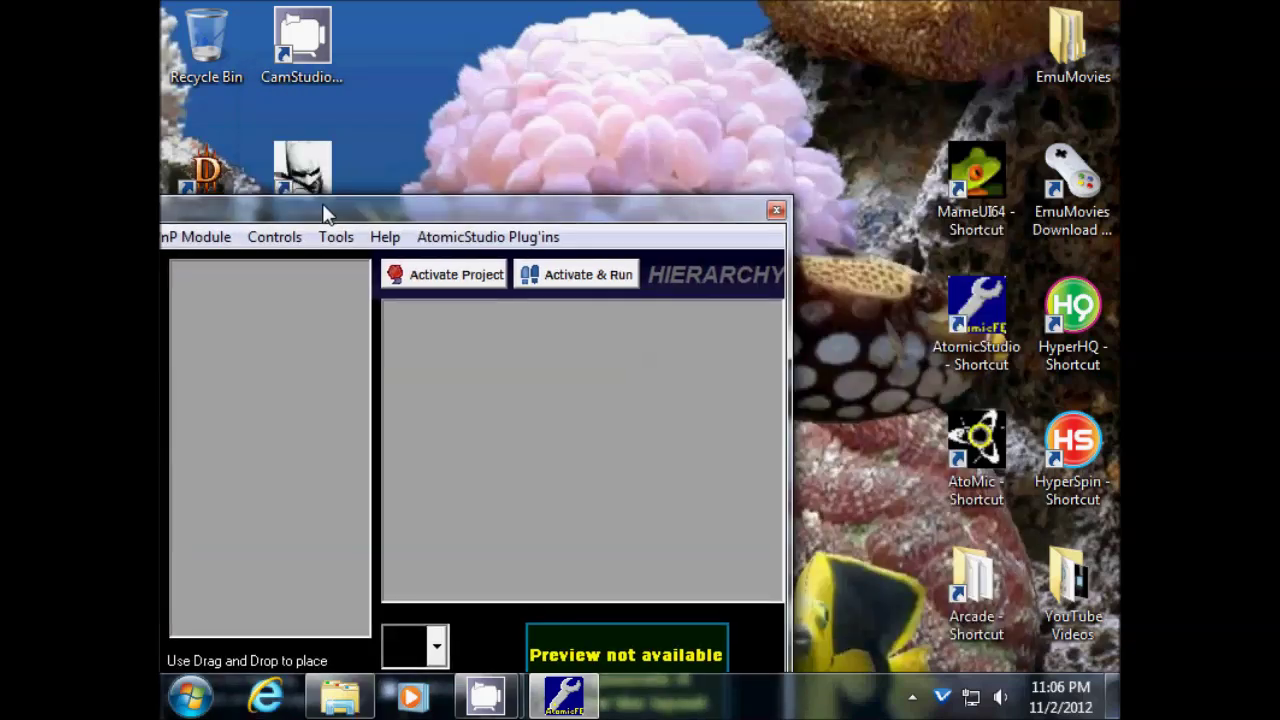
{"action": "left_click_drag", "start_coordinate": [323, 209], "coordinate": [571, 75]}
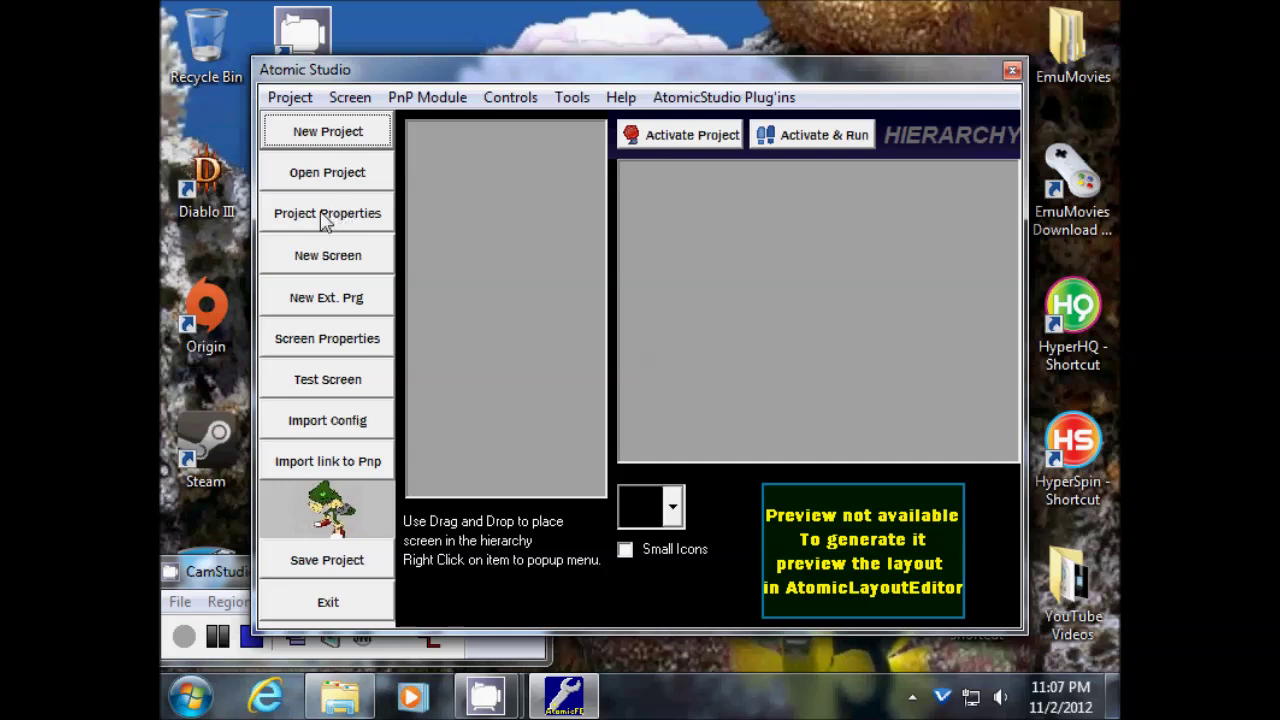
Set the project's video resolution to ArcadeVGA at 800x600 in the project properties
{"action": "left_click", "coordinate": [325, 222]}
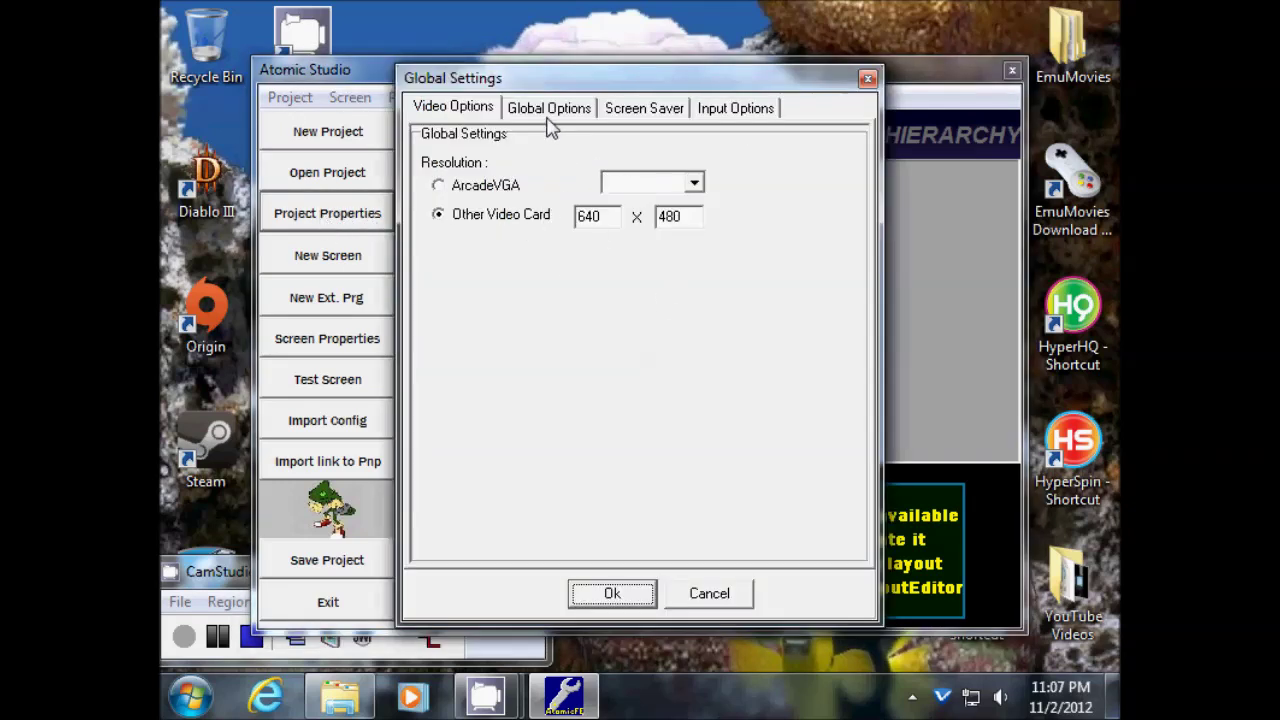
{"action": "left_click", "coordinate": [440, 190]}
{"action": "left_click", "coordinate": [697, 184]}
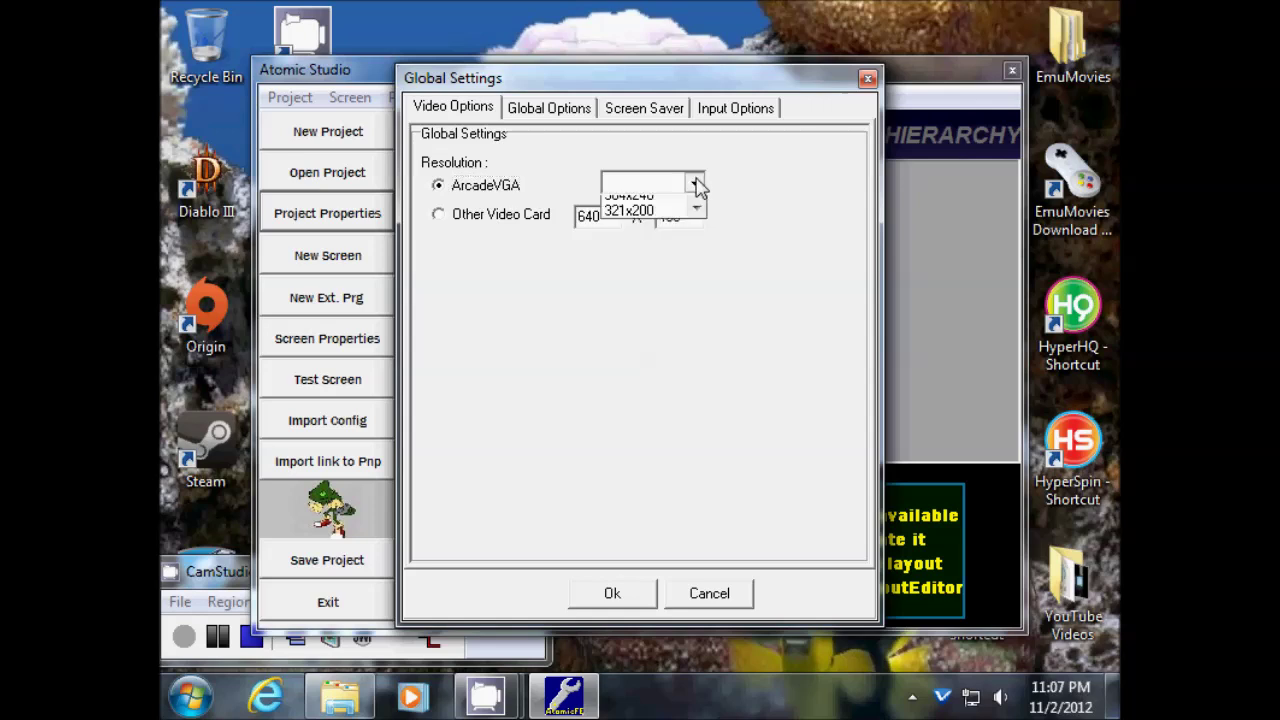
{"action": "left_click_drag", "start_coordinate": [700, 229], "coordinate": [703, 314]}
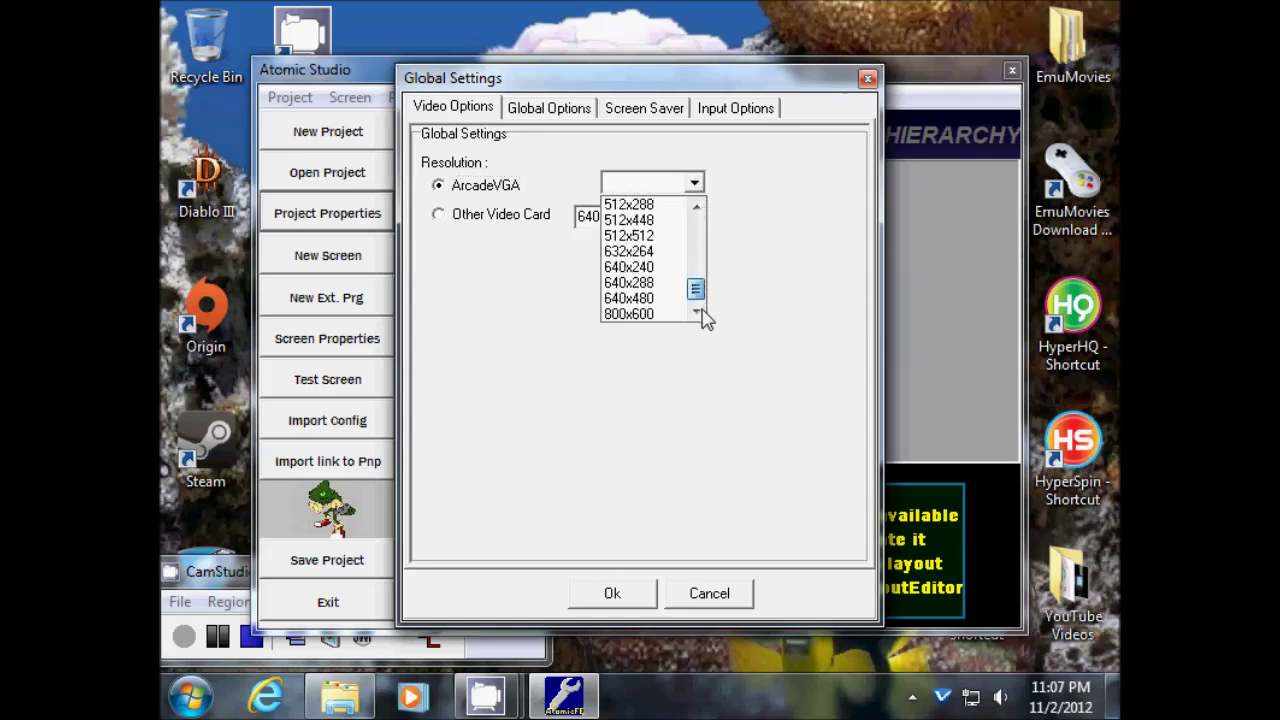
{"action": "left_click", "coordinate": [629, 315]}
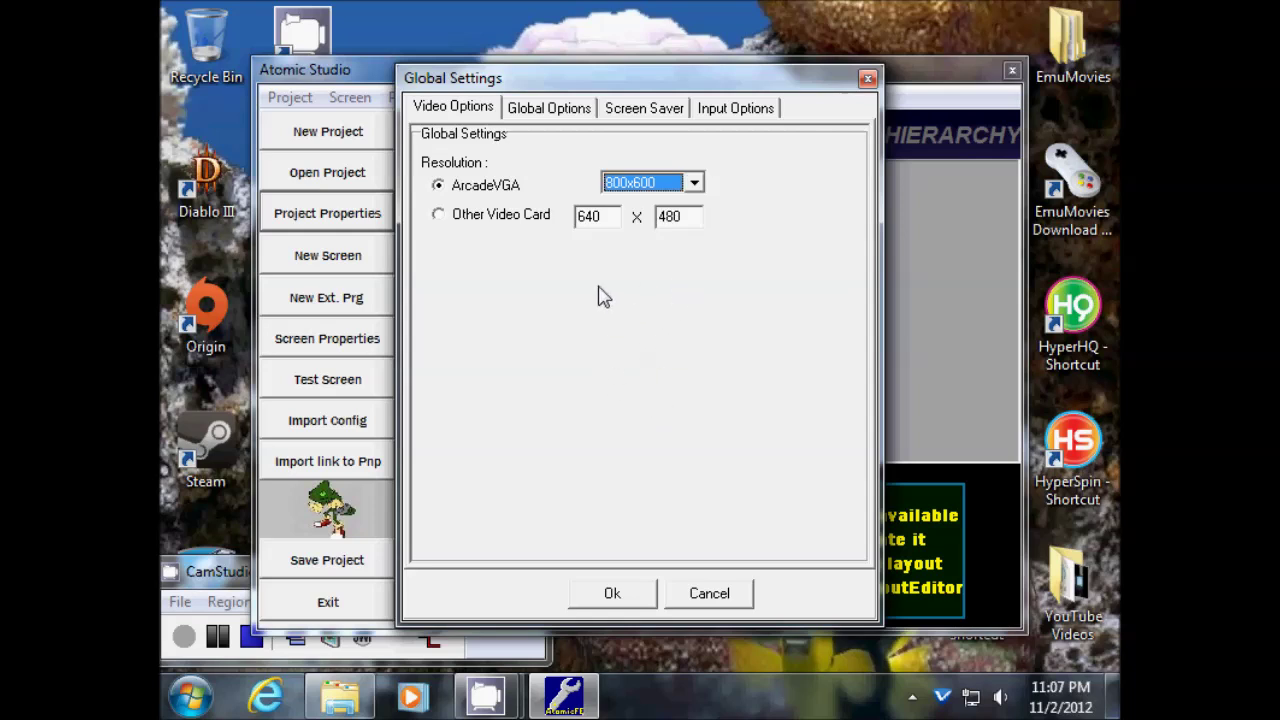
Review the global, screen saver and input options of the project, and save the project settings
{"action": "left_click", "coordinate": [550, 110]}
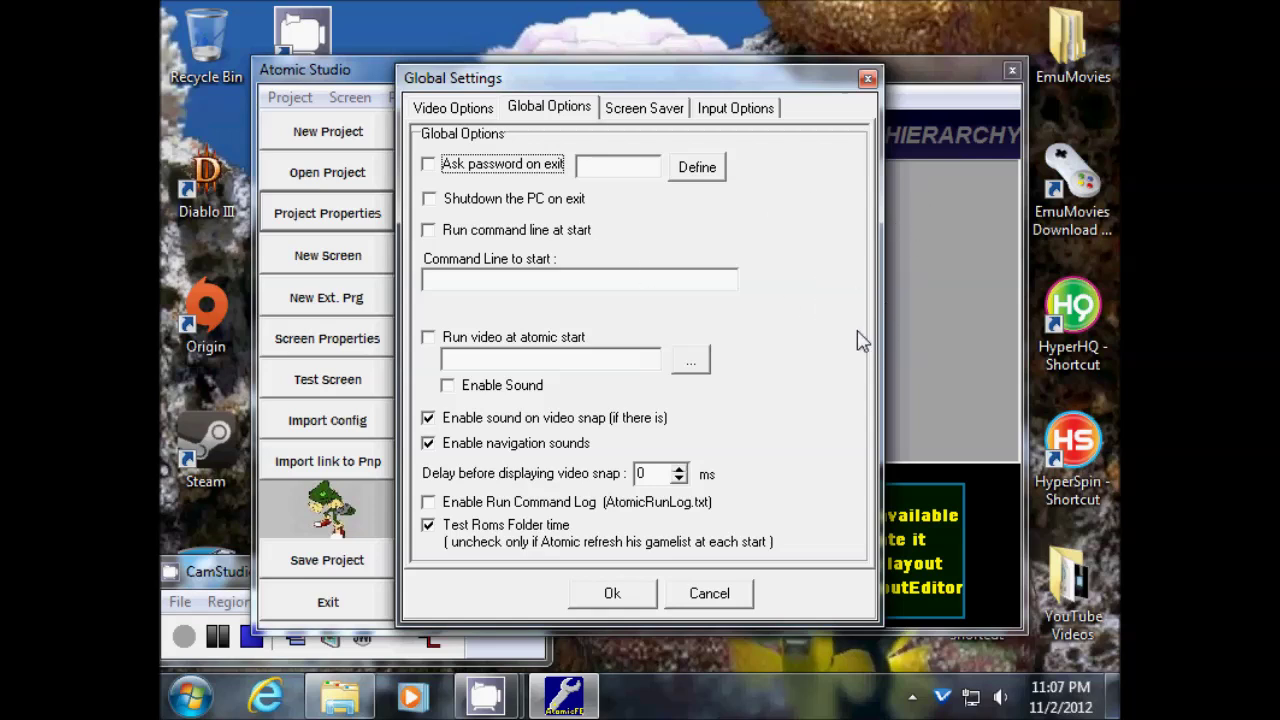
{"action": "left_click", "coordinate": [429, 166]}
{"action": "left_click", "coordinate": [428, 166]}
{"action": "left_click", "coordinate": [467, 110]}
{"action": "left_click", "coordinate": [530, 112]}
{"action": "left_click", "coordinate": [648, 112]}
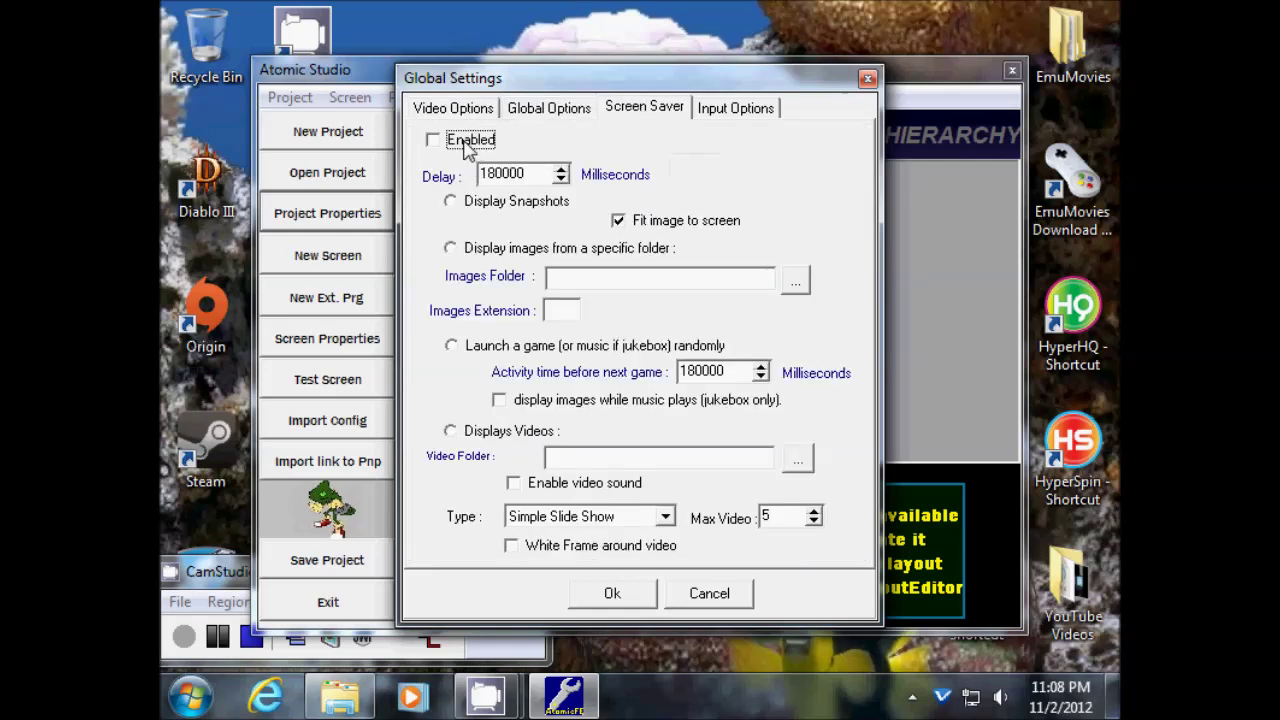
{"action": "left_click", "coordinate": [724, 113]}
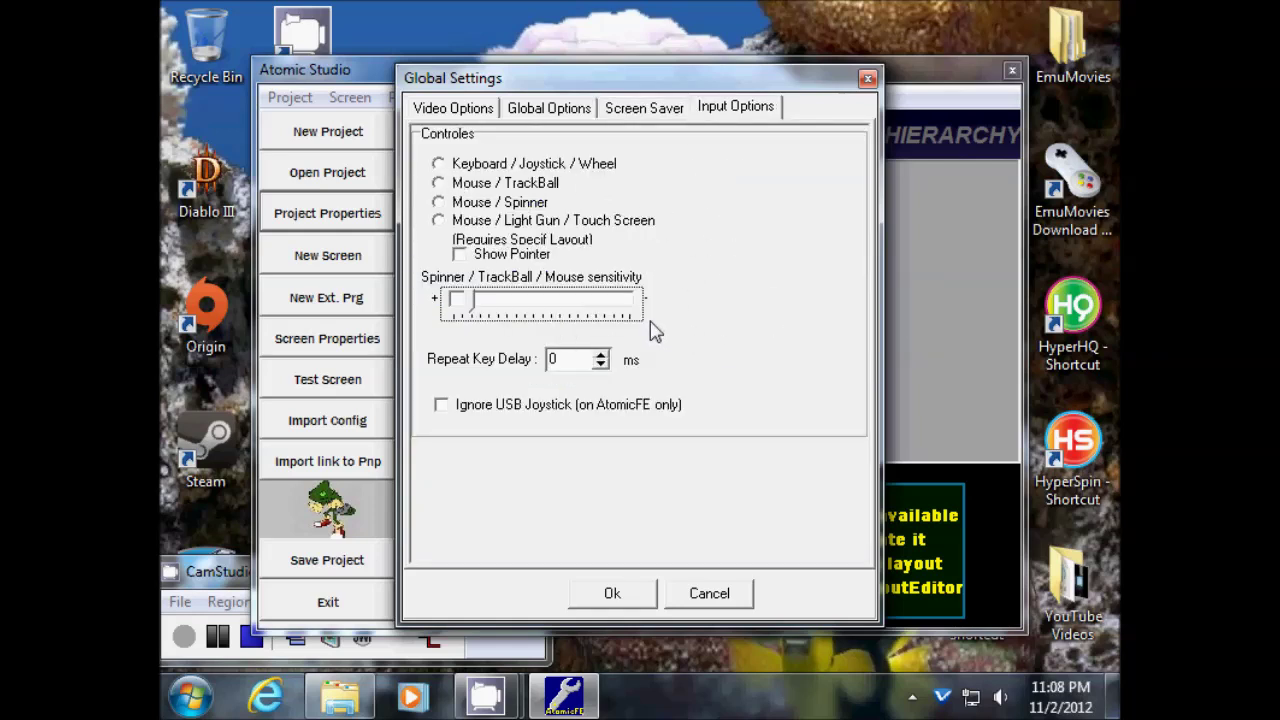
{"action": "left_click", "coordinate": [472, 106]}
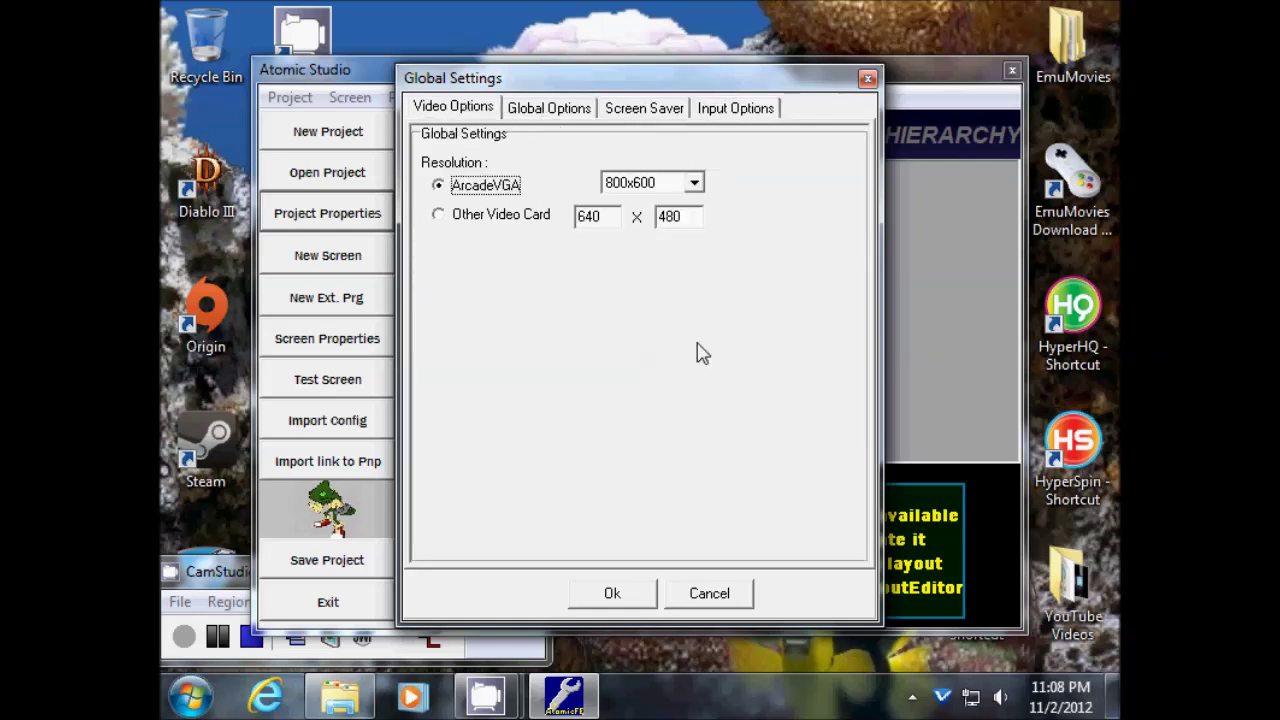
{"action": "left_click", "coordinate": [602, 595]}
{"action": "left_click", "coordinate": [572, 99]}
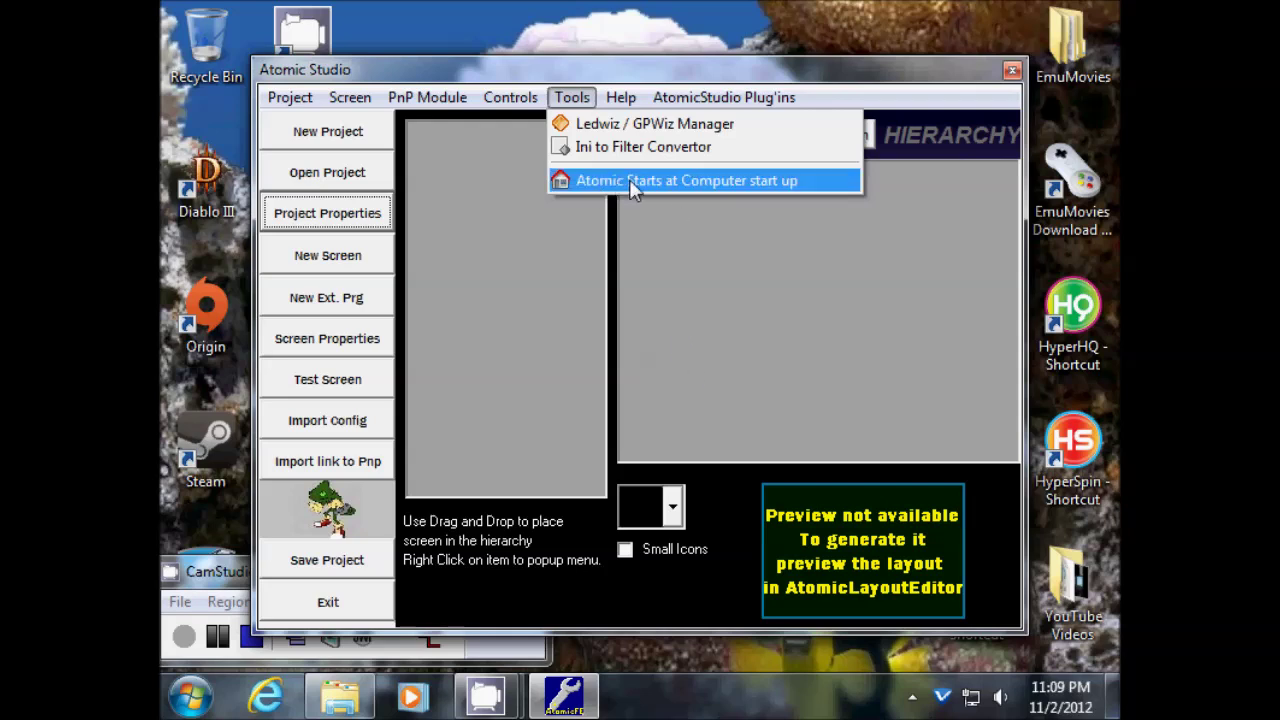
{"action": "left_click", "coordinate": [845, 389]}
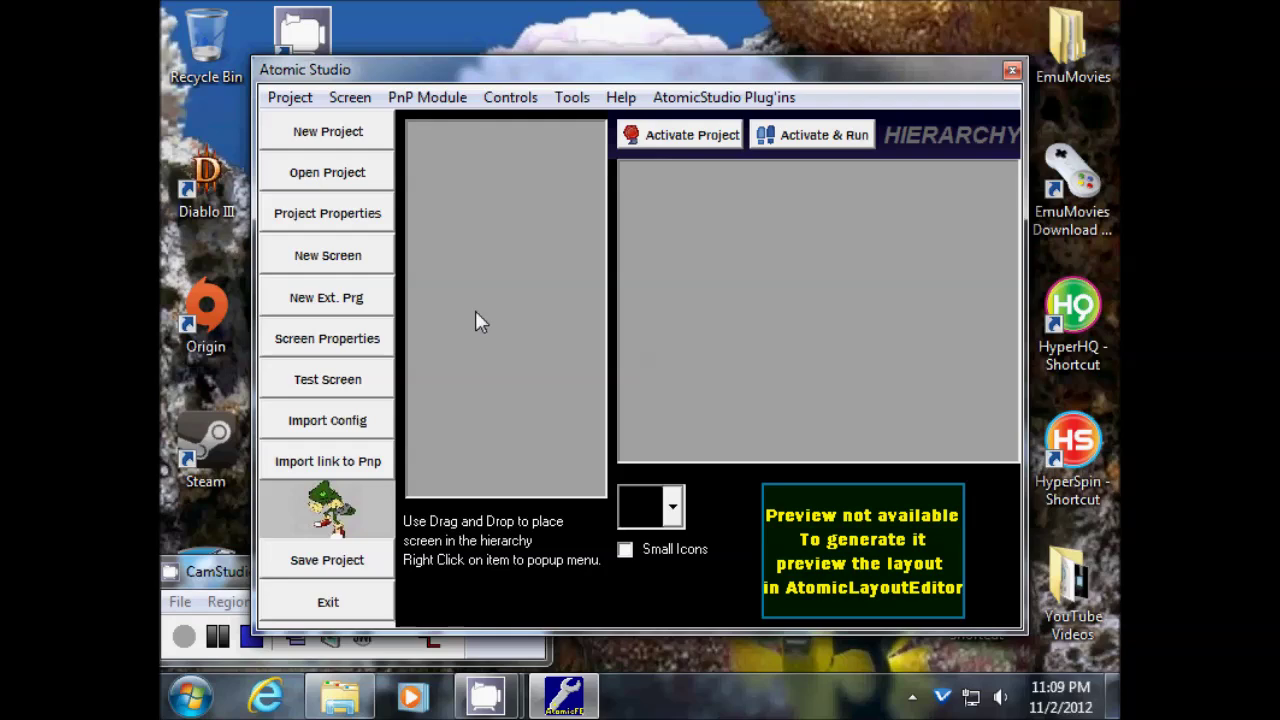
{"action": "left_click_drag", "start_coordinate": [655, 69], "coordinate": [678, 43]}
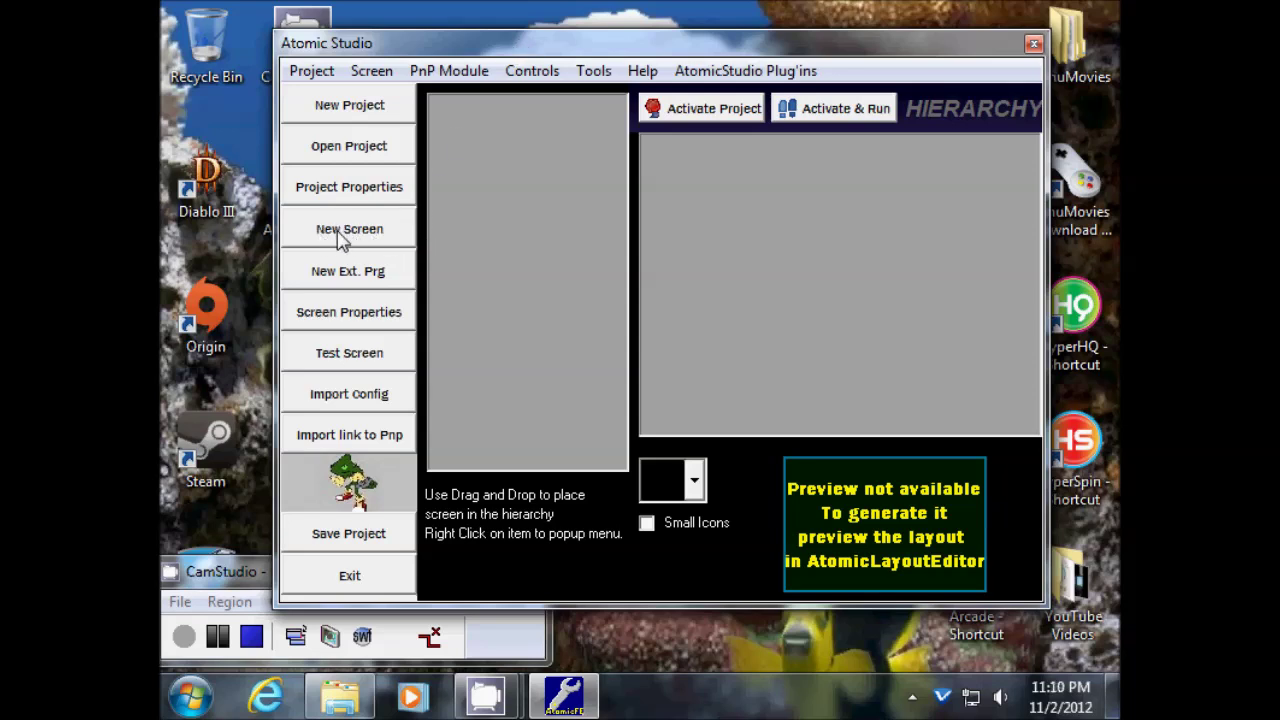
Create a new screen named "Select System" that displays a menu to select emulators, categories or albums
{"action": "left_click", "coordinate": [390, 234]}
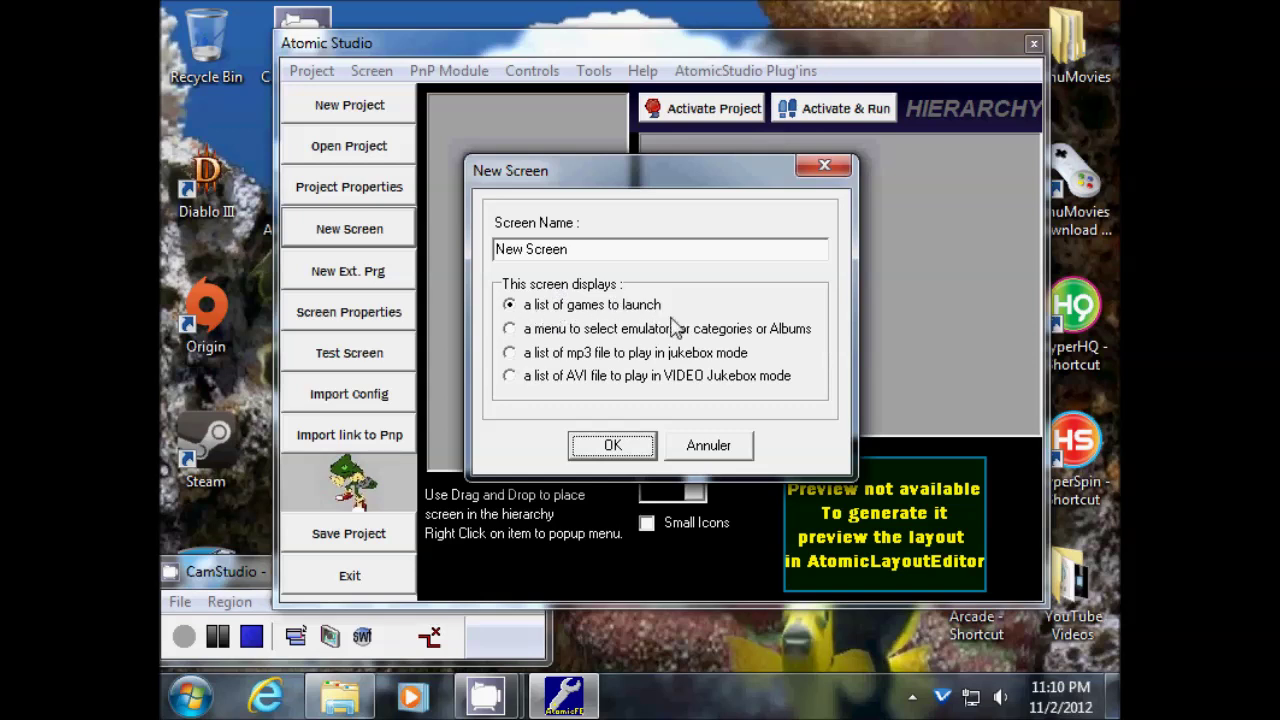
{"action": "left_click", "coordinate": [510, 331]}
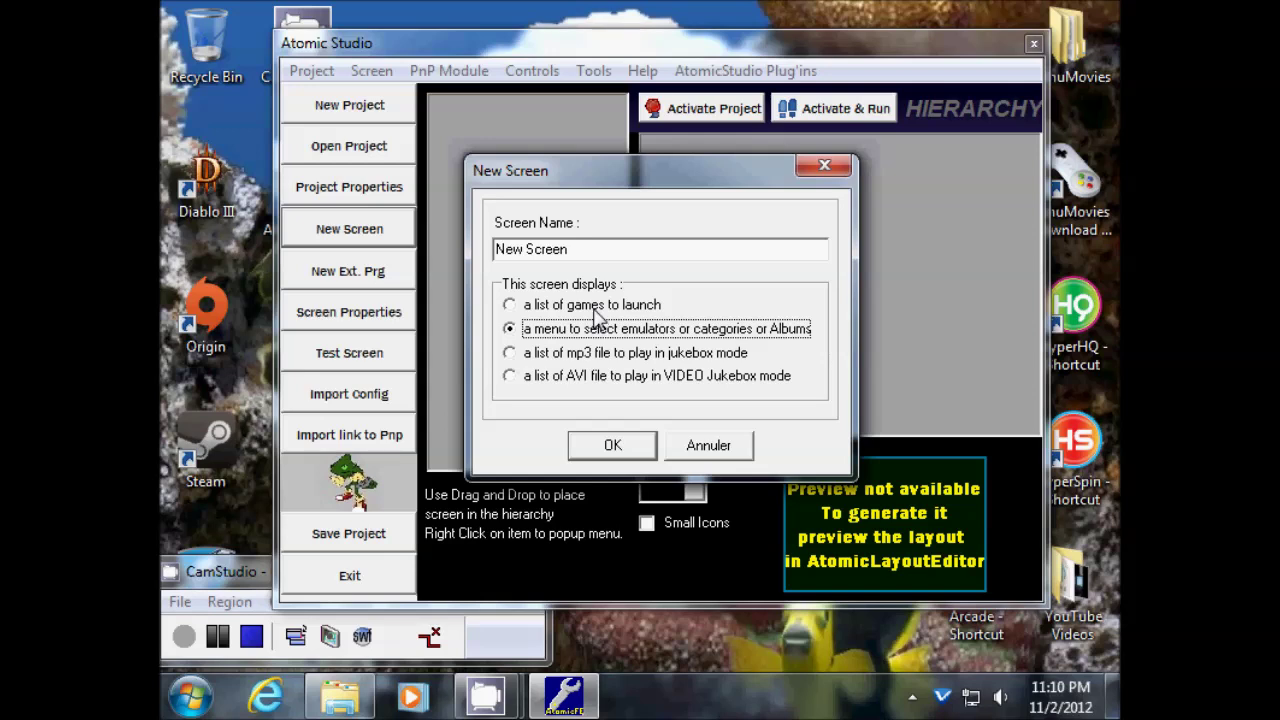
{"action": "left_click", "coordinate": [525, 306]}
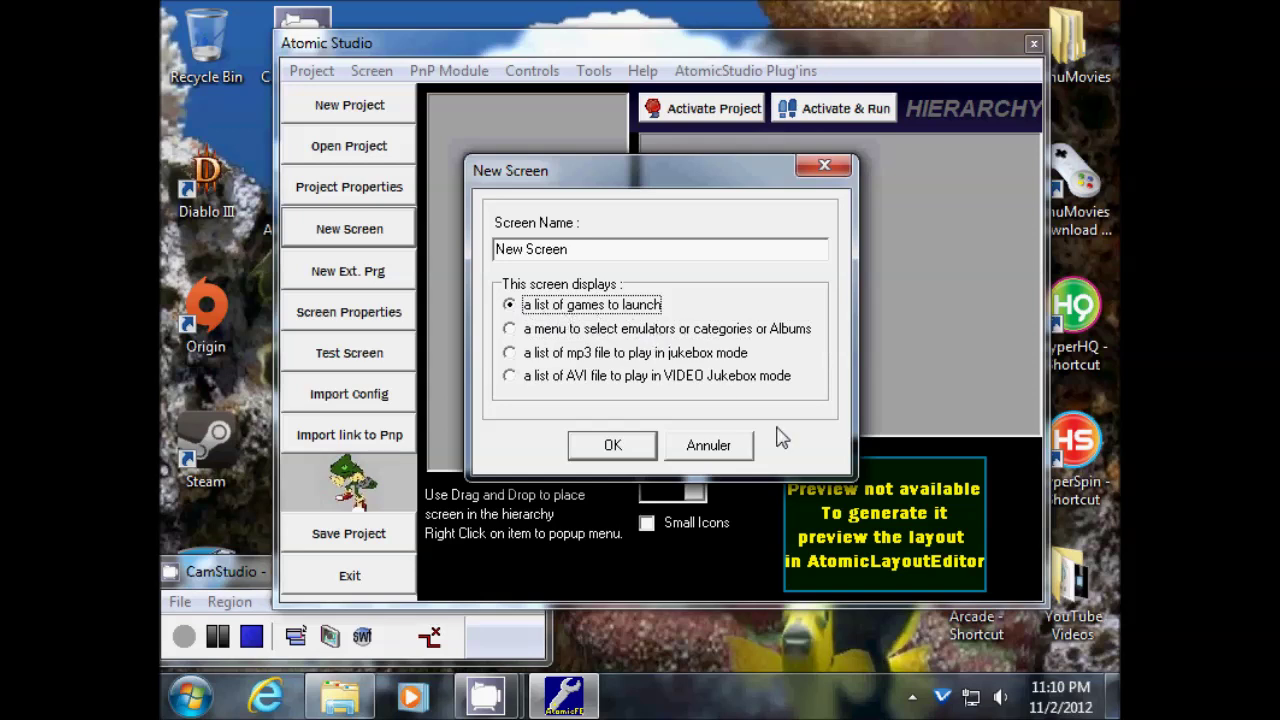
{"action": "left_click", "coordinate": [556, 331]}
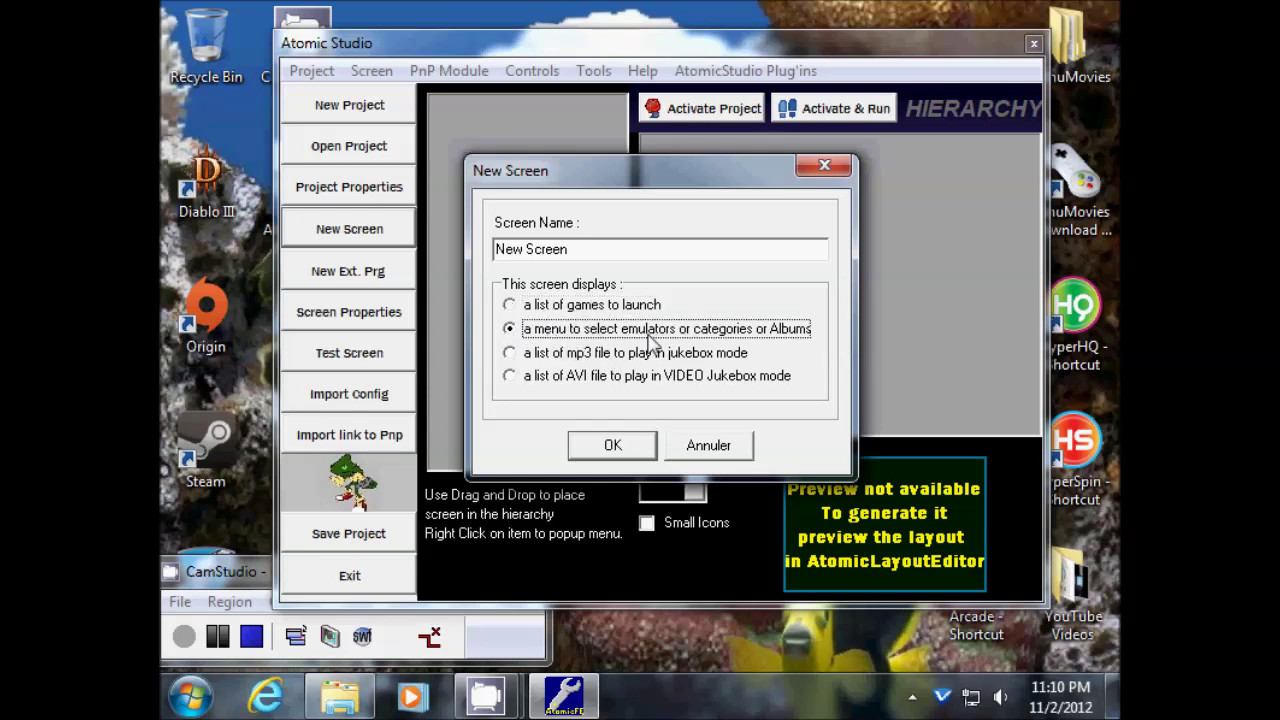
{"action": "left_click", "coordinate": [589, 250]}
{"action": "type", "text": "S"}
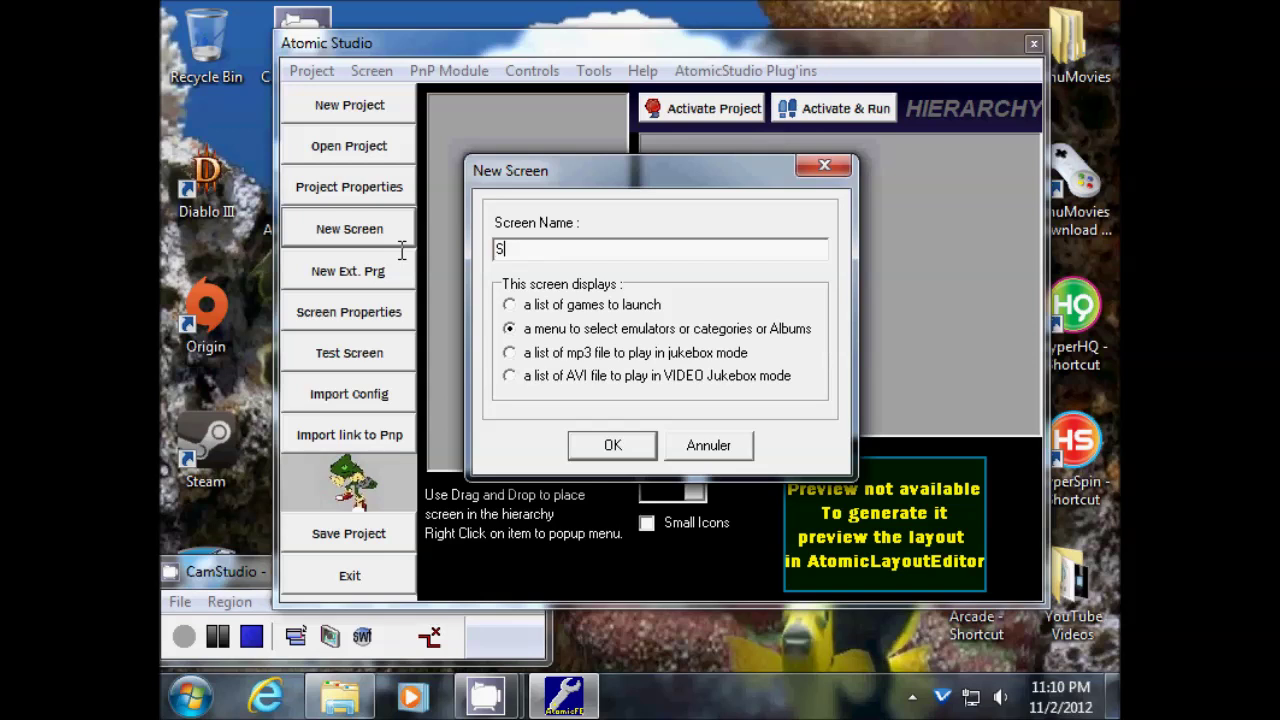
{"action": "type", "text": "elect System"}
{"action": "left_click", "coordinate": [618, 447]}
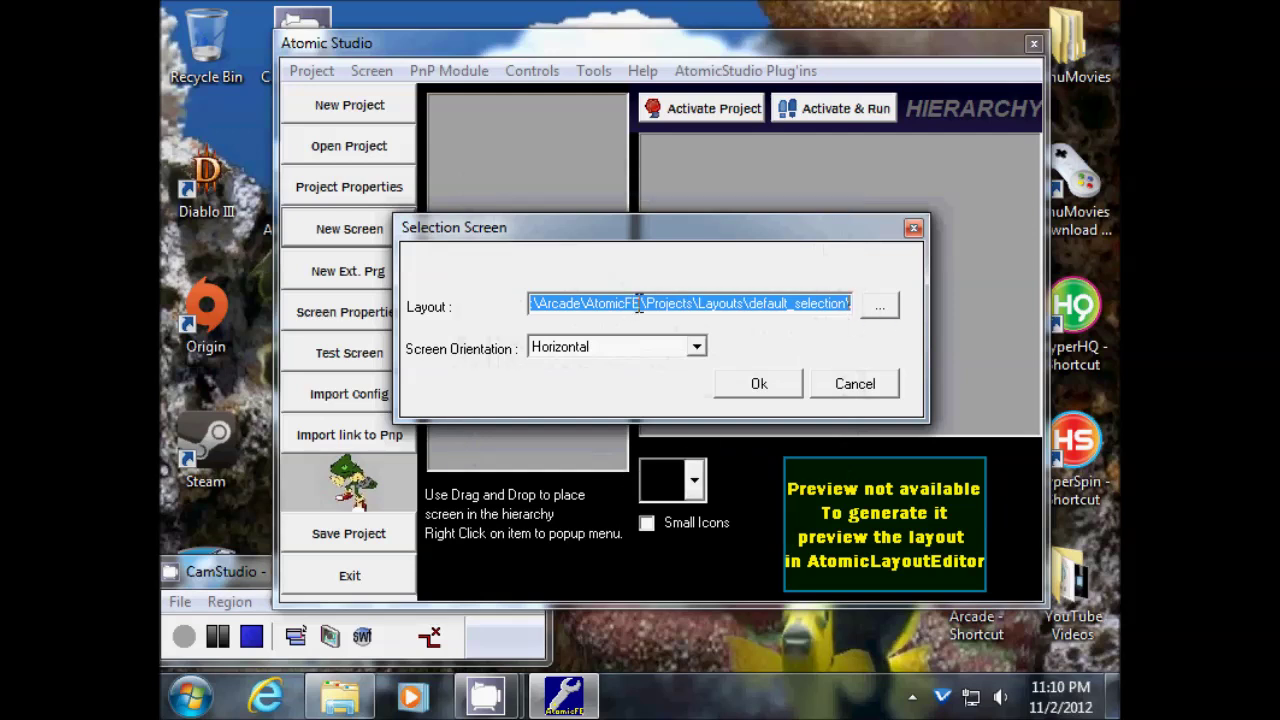
Compare the available layout previews and assign the proto_selection layout to the Select System screen
{"action": "left_click_drag", "start_coordinate": [612, 240], "coordinate": [654, 266]}
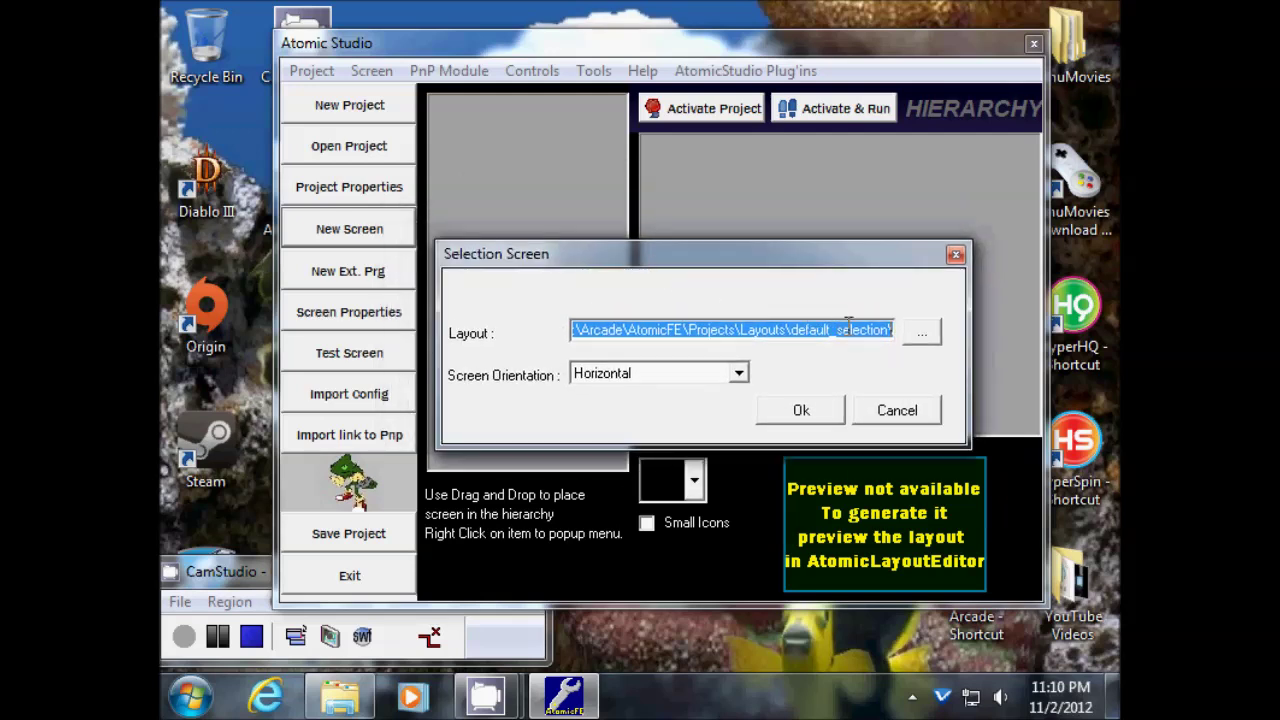
{"action": "left_click", "coordinate": [920, 336]}
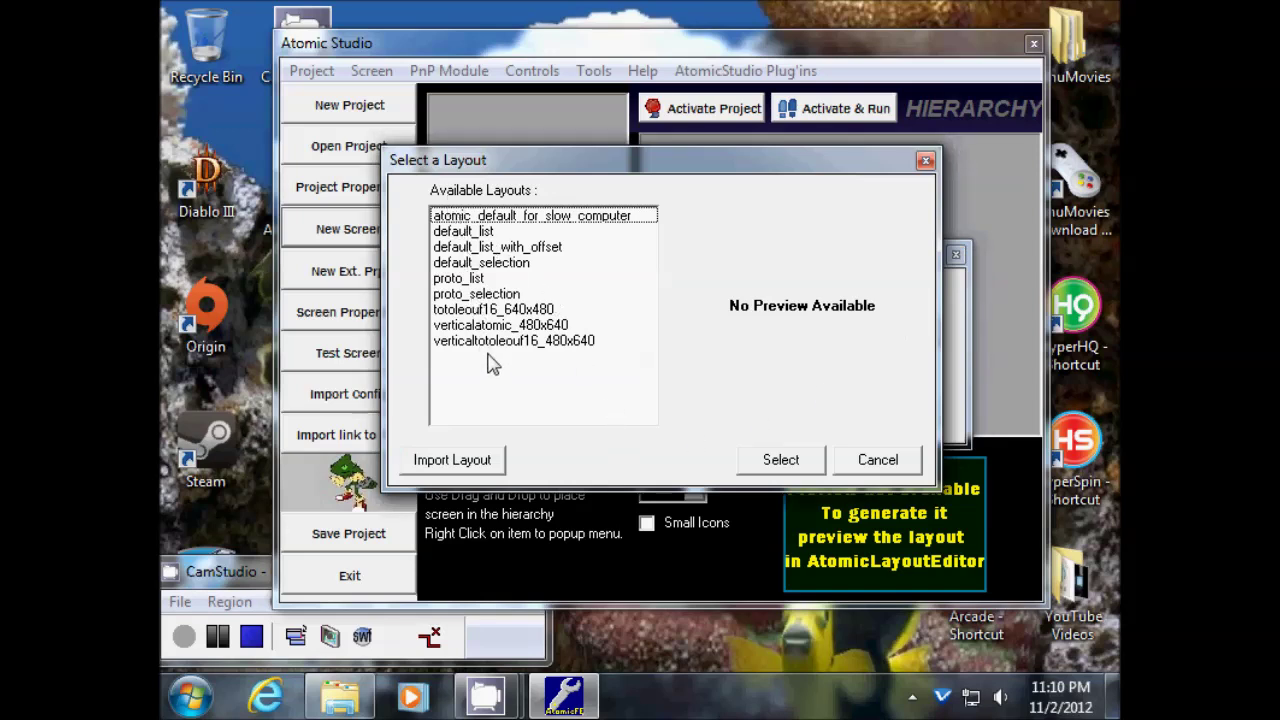
{"action": "left_click", "coordinate": [452, 281]}
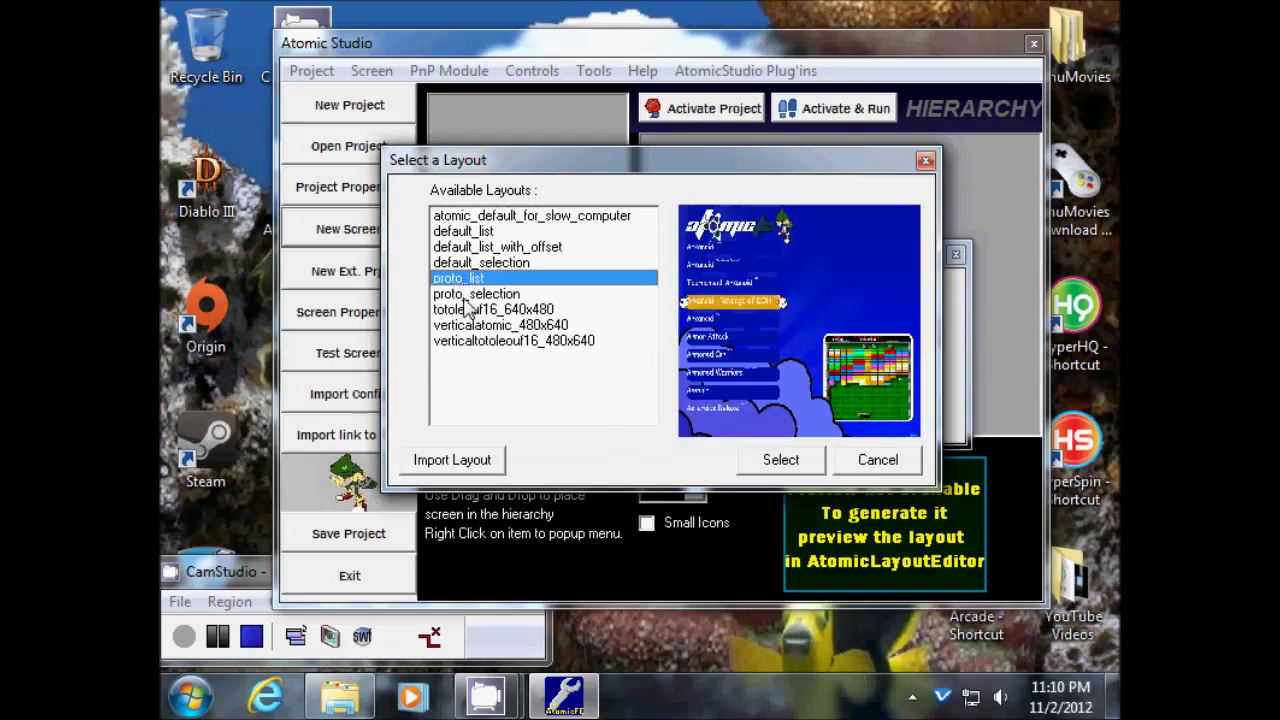
{"action": "left_click", "coordinate": [462, 295]}
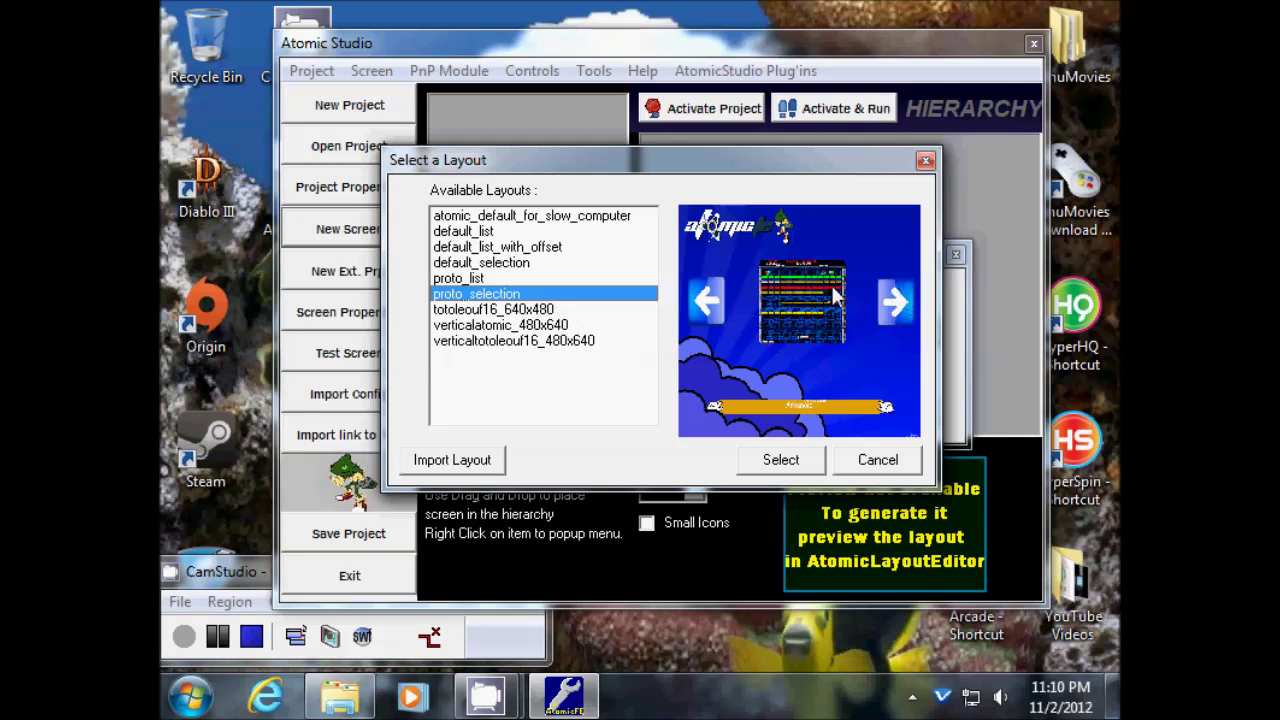
{"action": "left_click", "coordinate": [462, 279]}
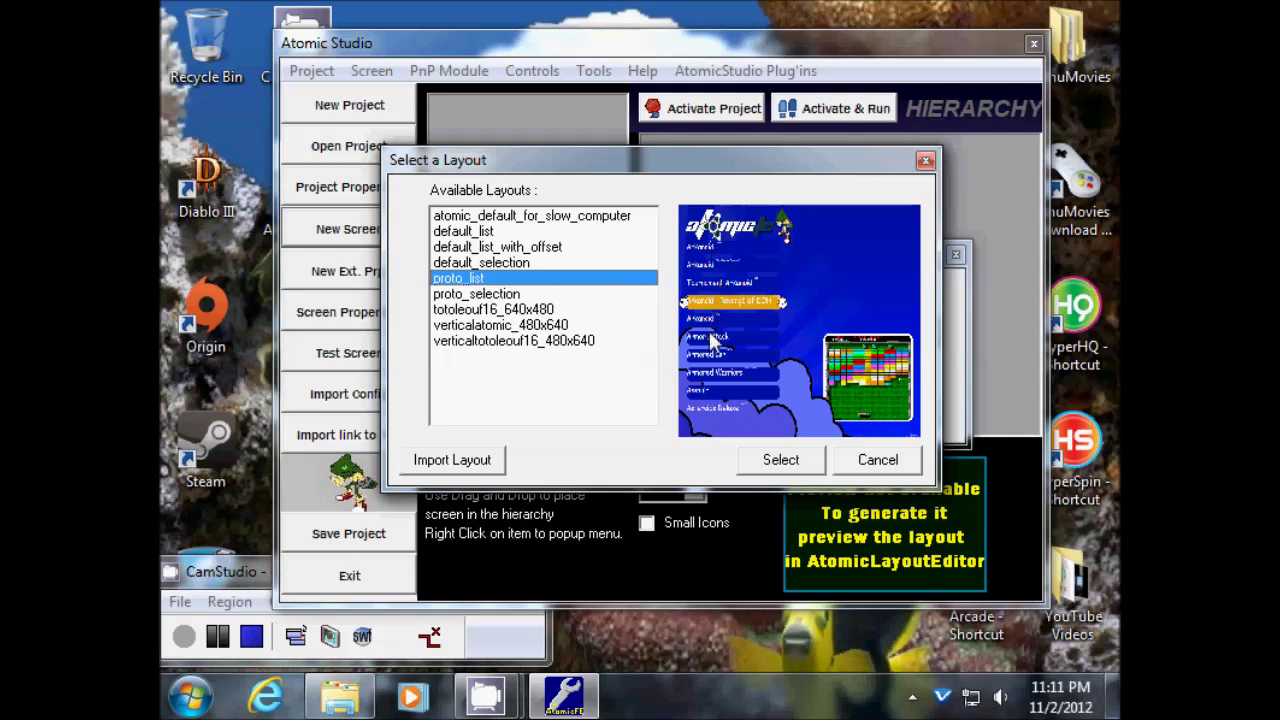
{"action": "left_click", "coordinate": [510, 263]}
{"action": "left_click", "coordinate": [530, 247]}
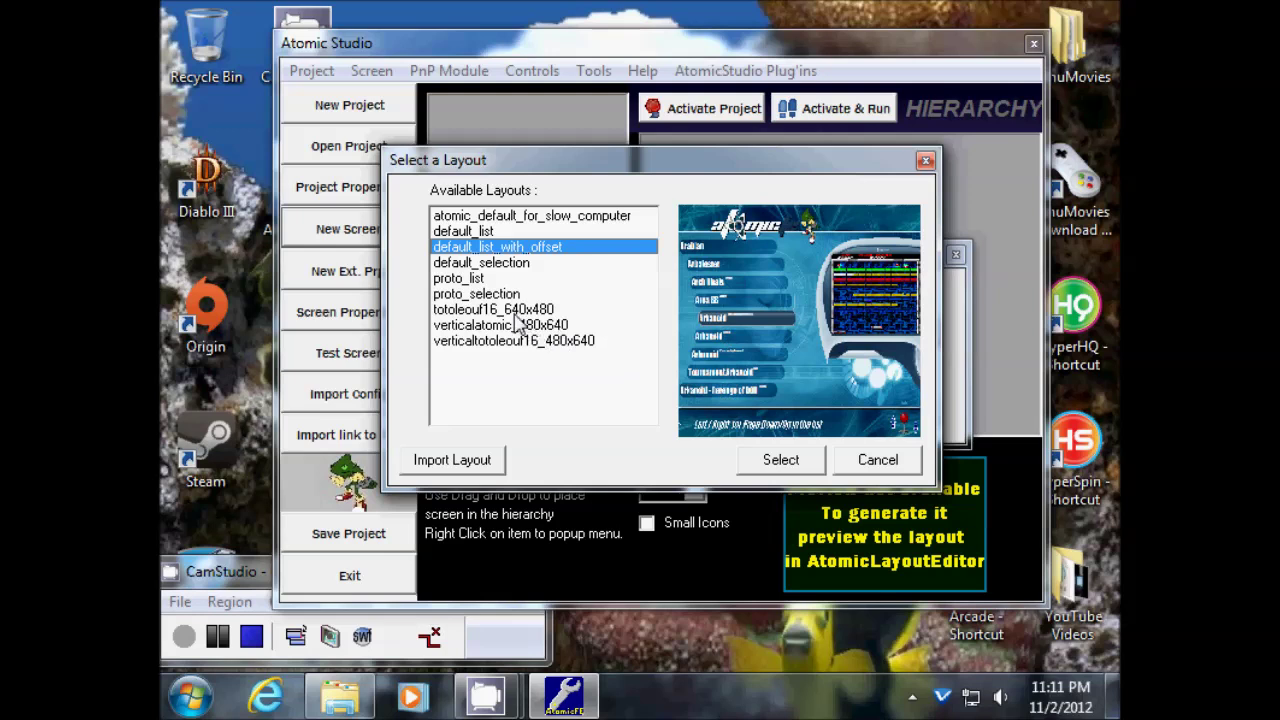
{"action": "left_click", "coordinate": [480, 295]}
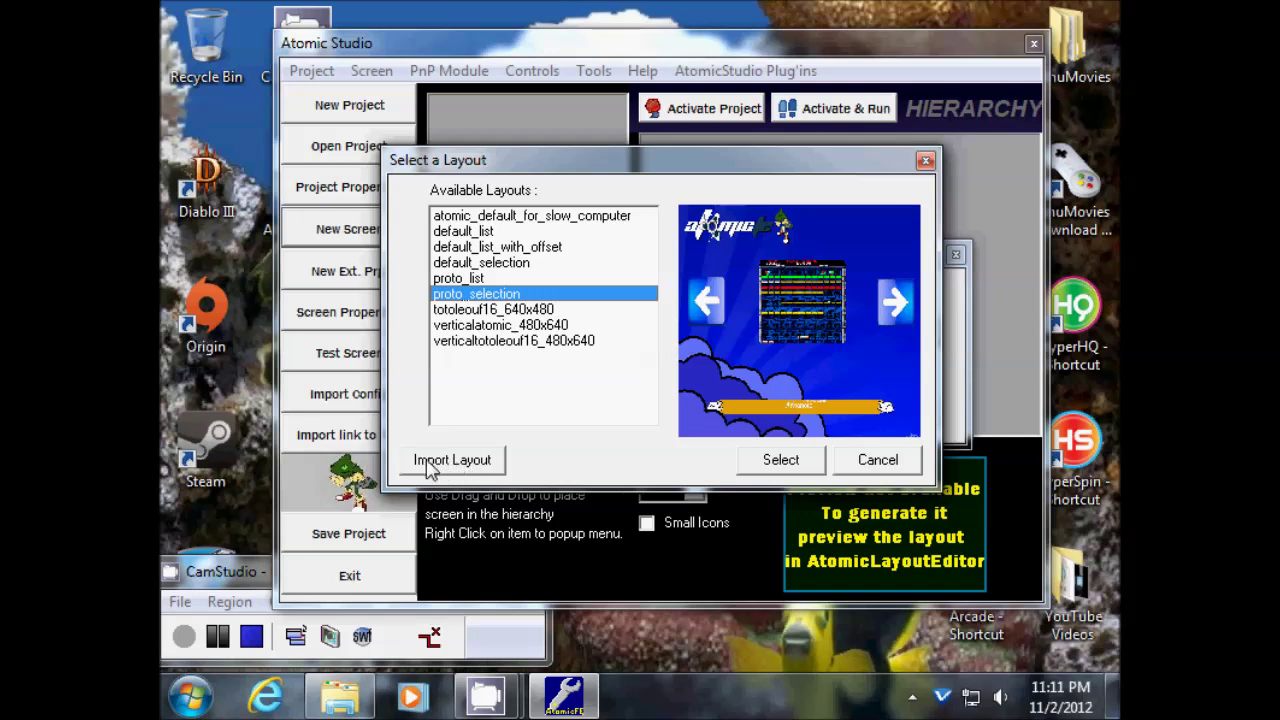
{"action": "left_click", "coordinate": [783, 463]}
{"action": "left_click", "coordinate": [801, 410]}
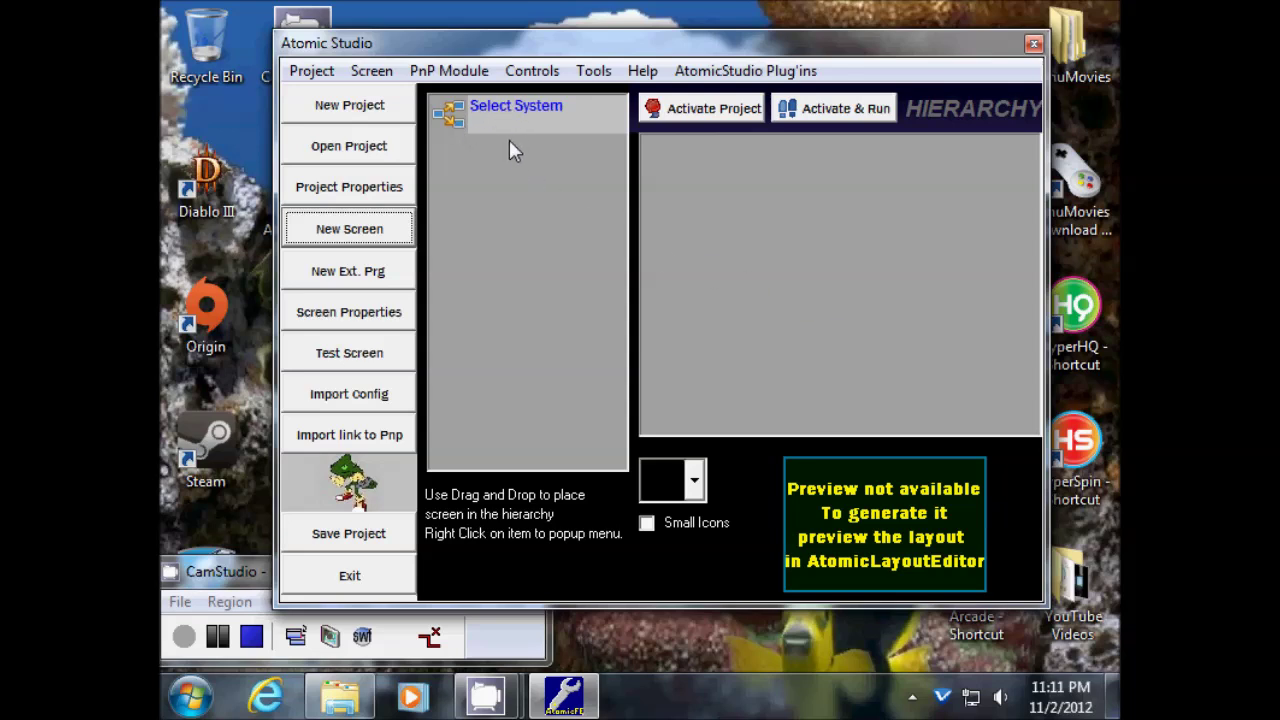
Place the Select System screen in the project hierarchy
{"action": "left_click_drag", "start_coordinate": [456, 109], "coordinate": [754, 206]}
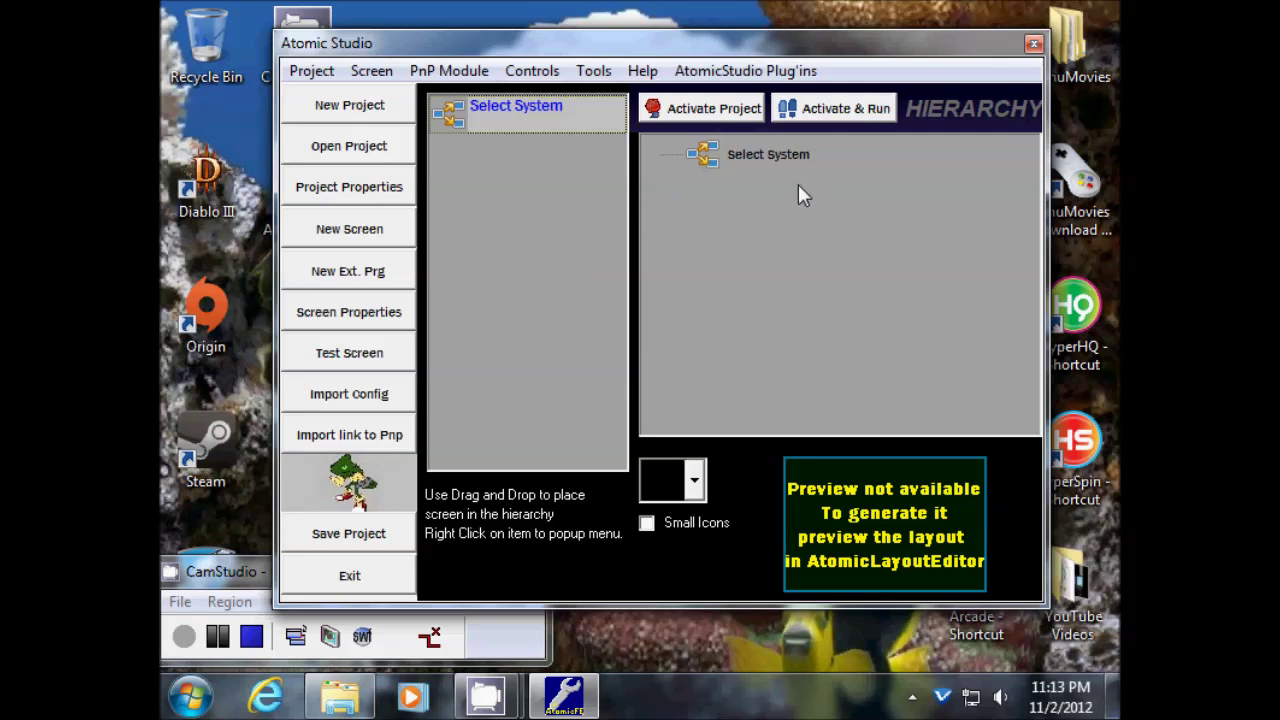
{"action": "left_click_drag", "start_coordinate": [838, 44], "coordinate": [769, 21]}
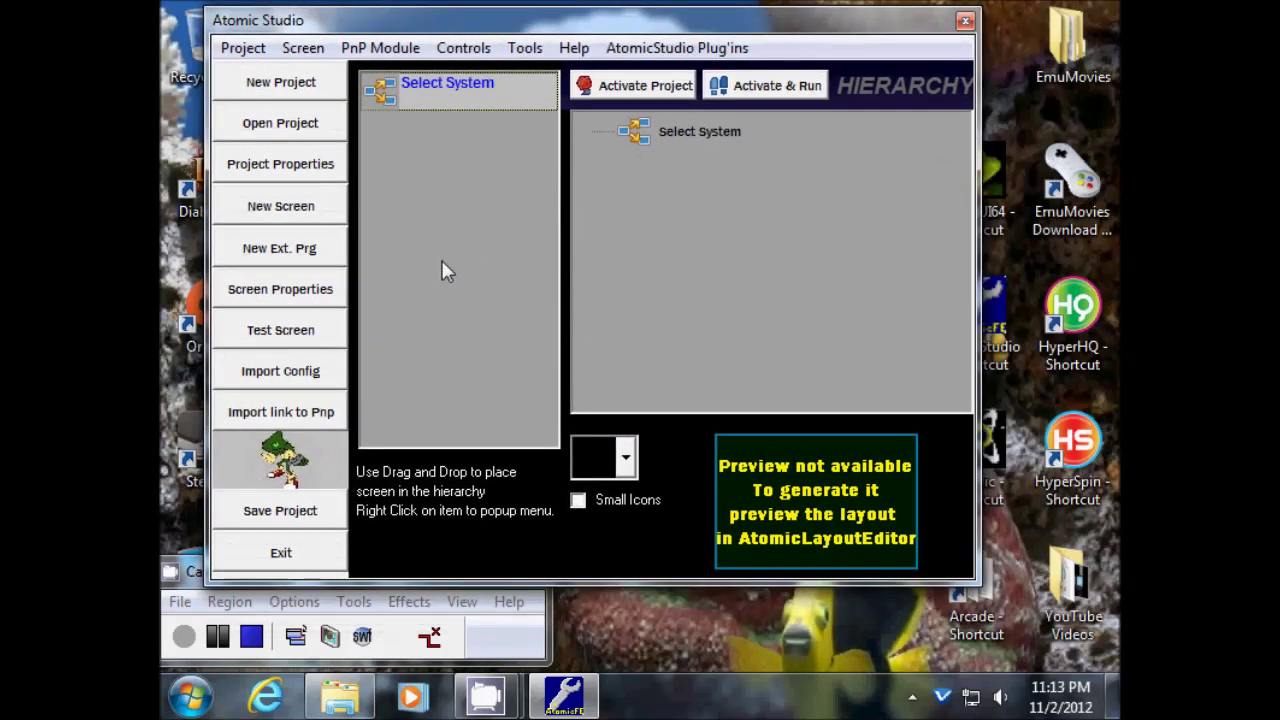
Create a new screen named "Arcades" that displays a menu to select emulators, categories or albums
{"action": "left_click", "coordinate": [288, 207]}
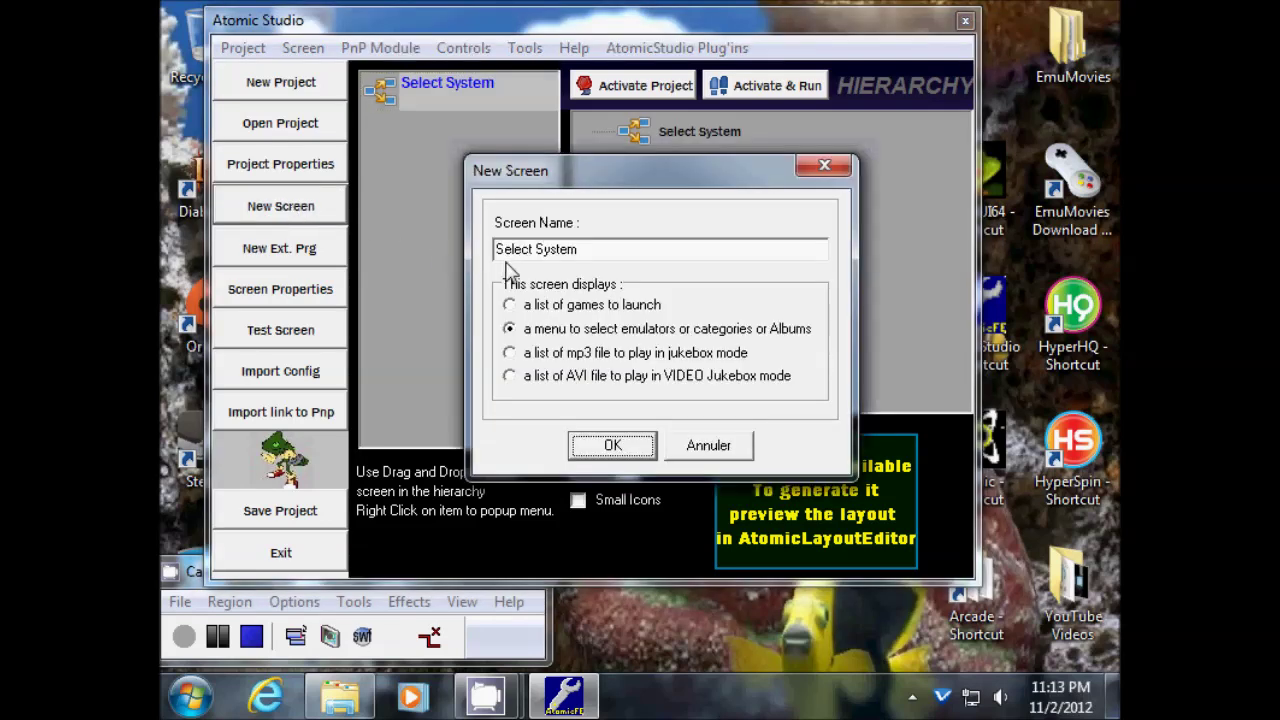
{"action": "left_click_drag", "start_coordinate": [598, 249], "coordinate": [464, 239]}
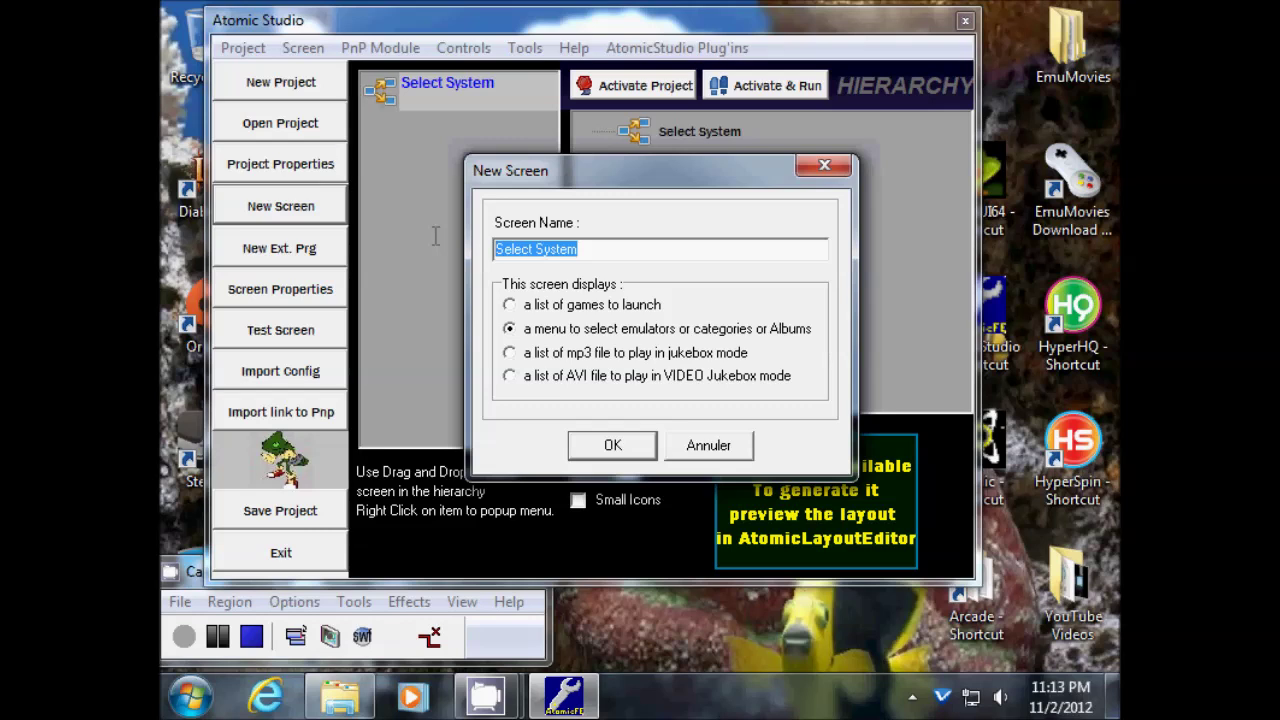
{"action": "type", "text": "Arc"}
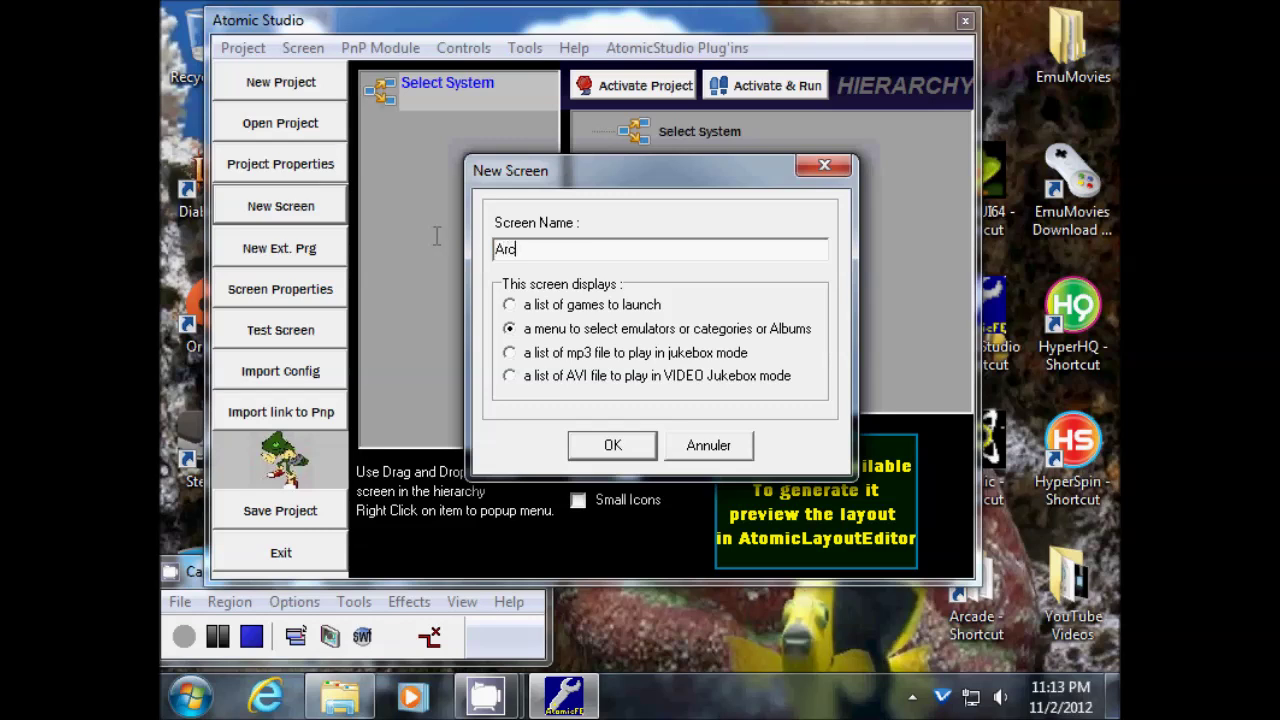
{"action": "type", "text": "ades"}
{"action": "left_click", "coordinate": [610, 445]}
Assign the proto_selection layout to the Arcades screen and place the screen under Select System in the hierarchy
{"action": "left_click", "coordinate": [921, 333]}
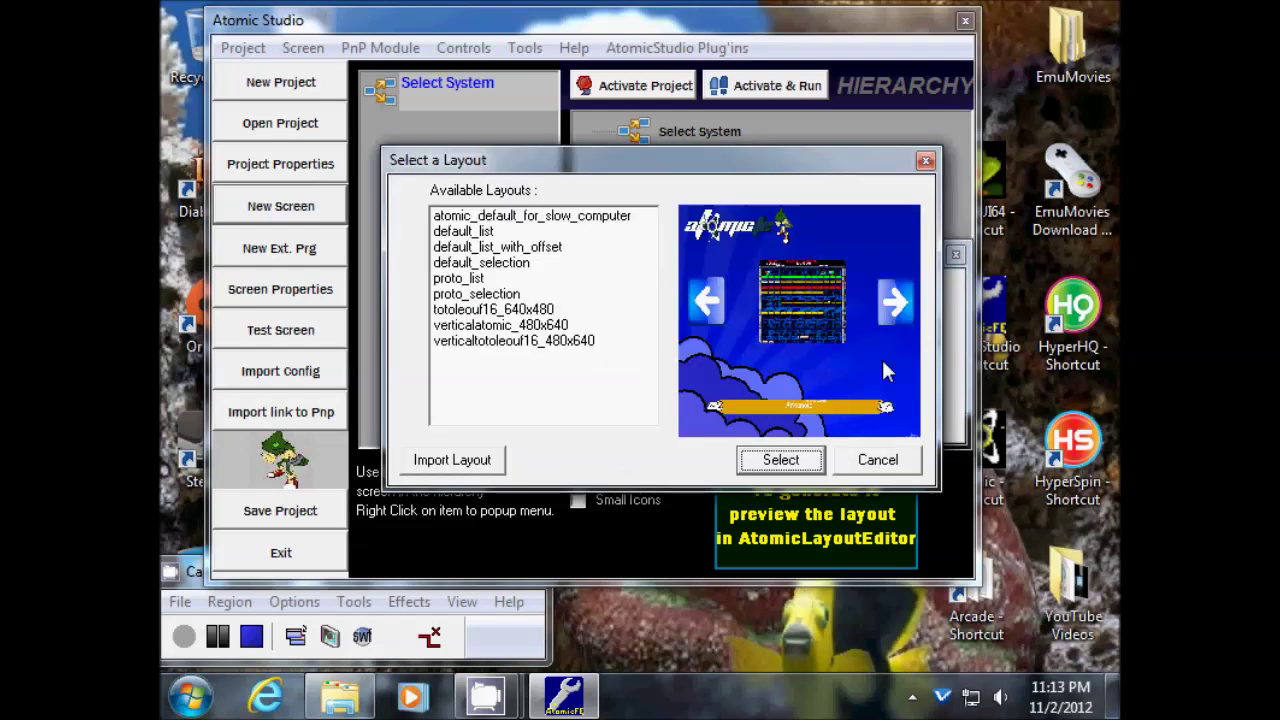
{"action": "left_click", "coordinate": [484, 295]}
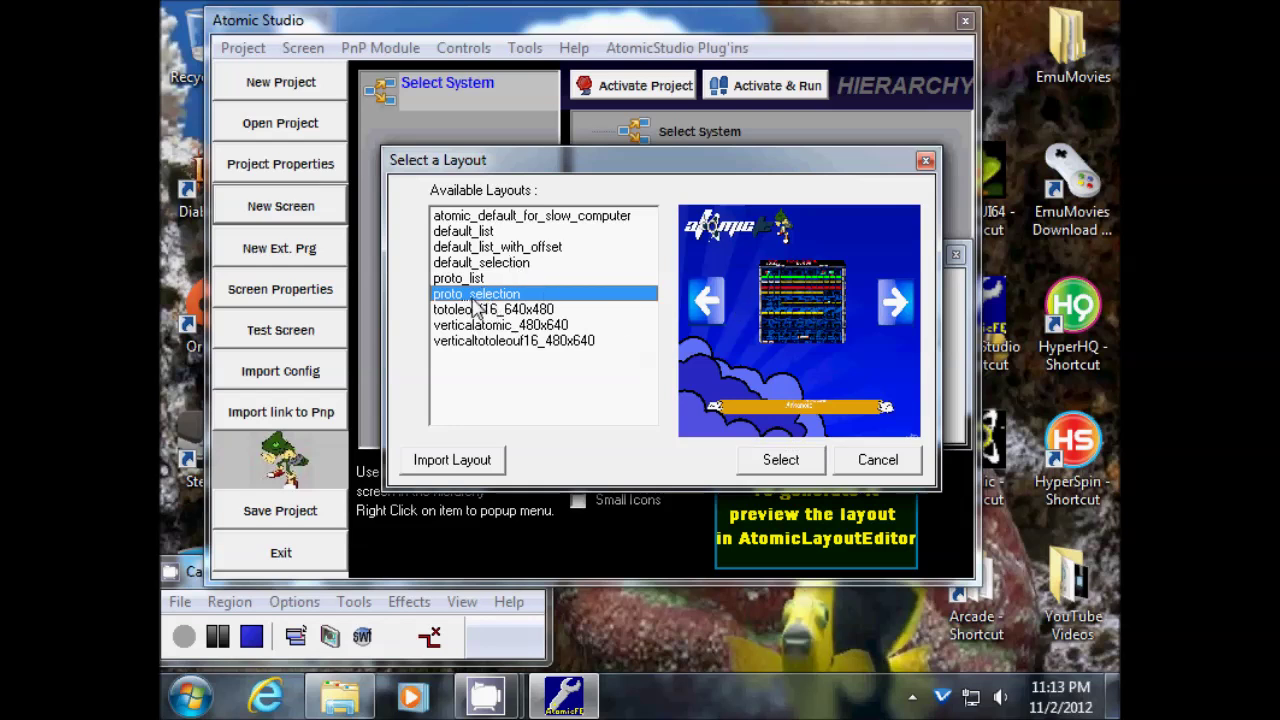
{"action": "left_click", "coordinate": [776, 461]}
{"action": "left_click", "coordinate": [805, 414]}
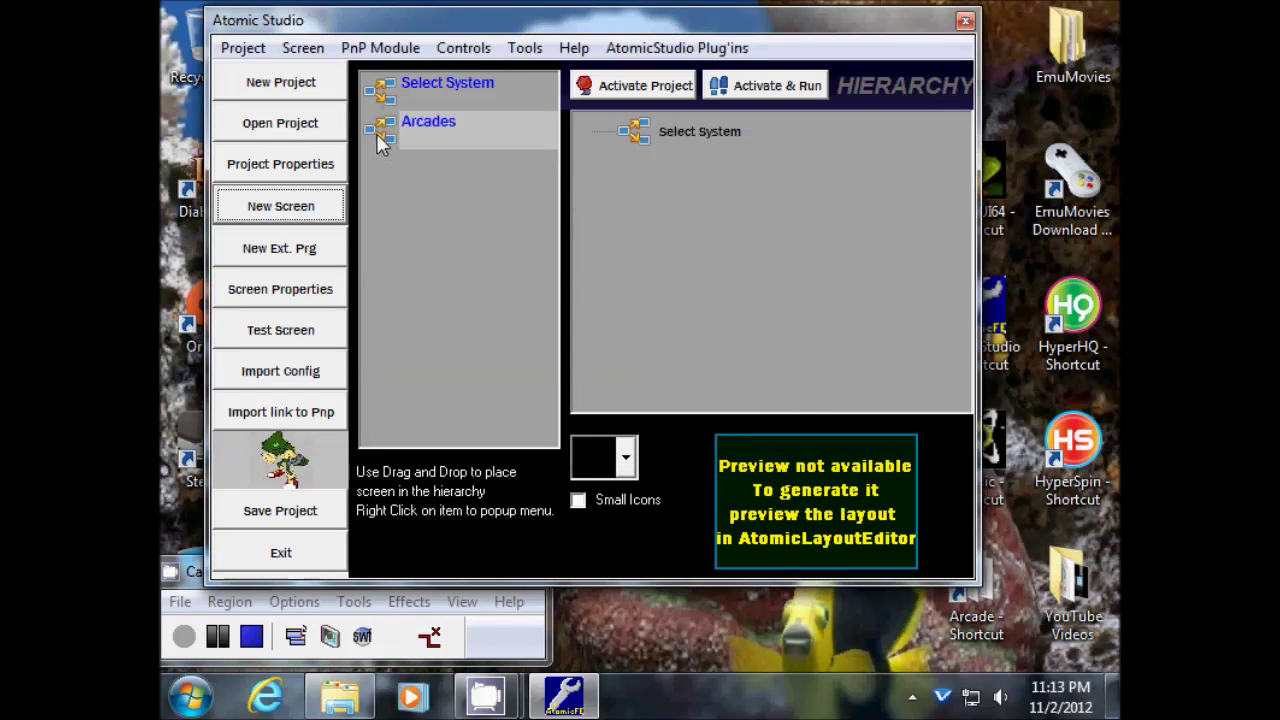
{"action": "left_click_drag", "start_coordinate": [376, 133], "coordinate": [707, 140]}
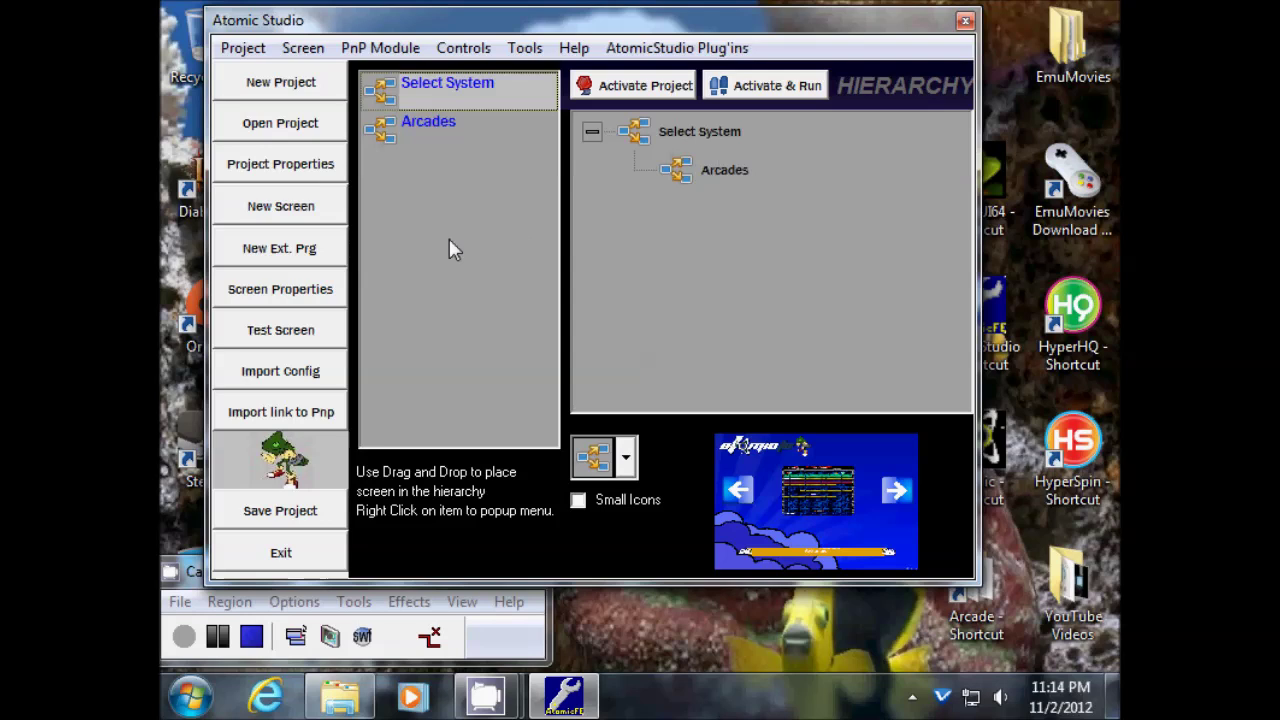
Create a new screen named "PC Games" that displays a menu to select emulators, categories or albums
{"action": "left_click", "coordinate": [284, 206]}
{"action": "left_click_drag", "start_coordinate": [575, 258], "coordinate": [420, 251]}
{"action": "type", "text": "PC Games"}
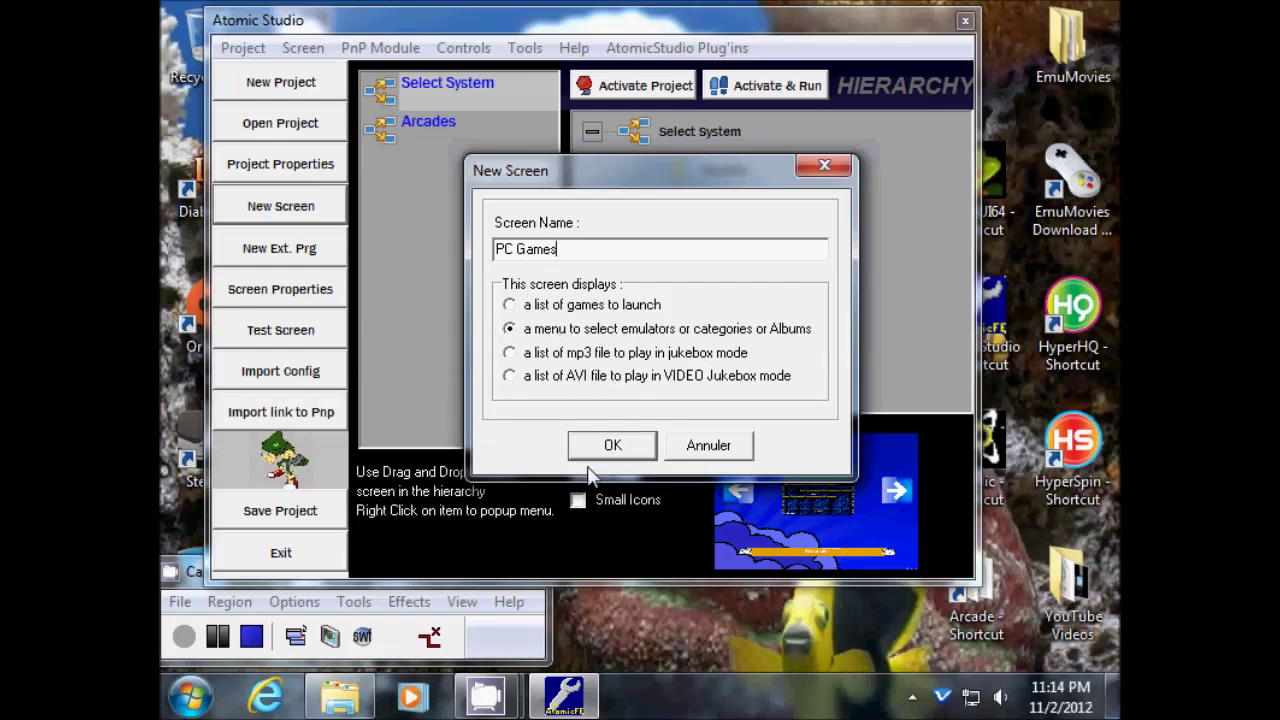
{"action": "left_click", "coordinate": [610, 445]}
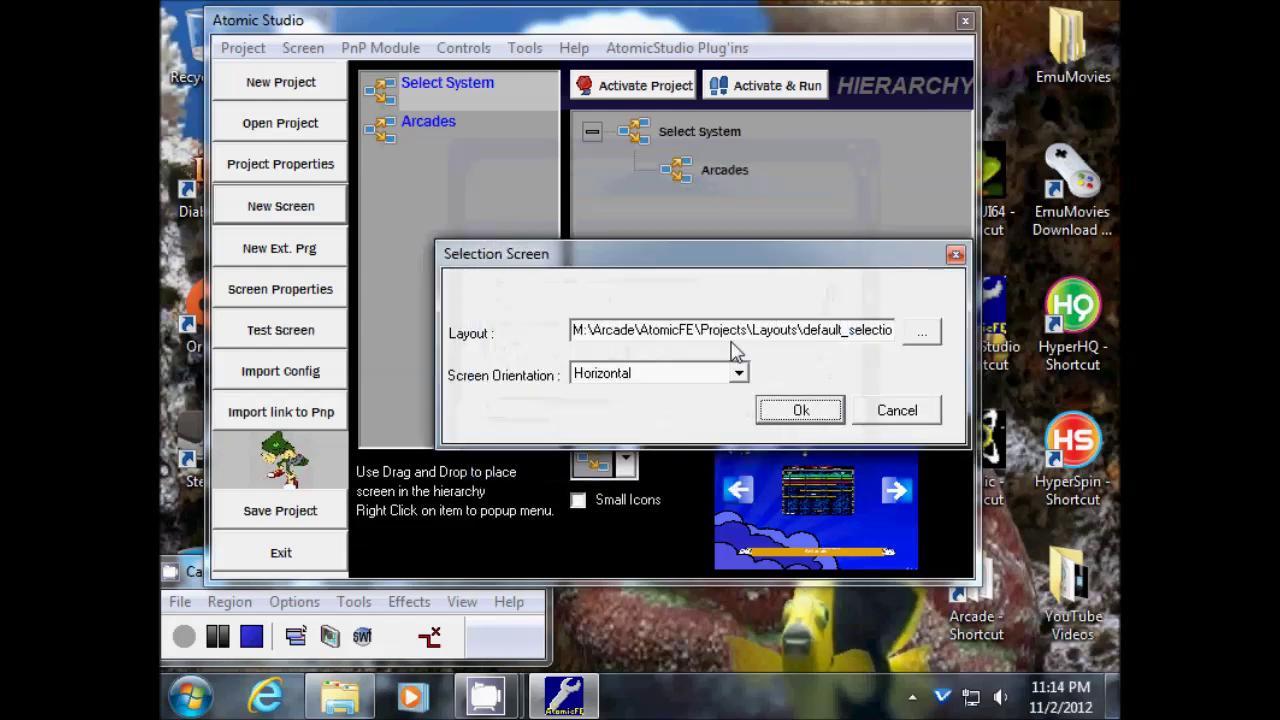
Assign the proto_selection layout to the PC Games screen and place the screen under Select System in the hierarchy
{"action": "left_click", "coordinate": [921, 332]}
{"action": "left_click", "coordinate": [490, 296]}
{"action": "left_click", "coordinate": [752, 458]}
{"action": "left_click", "coordinate": [778, 415]}
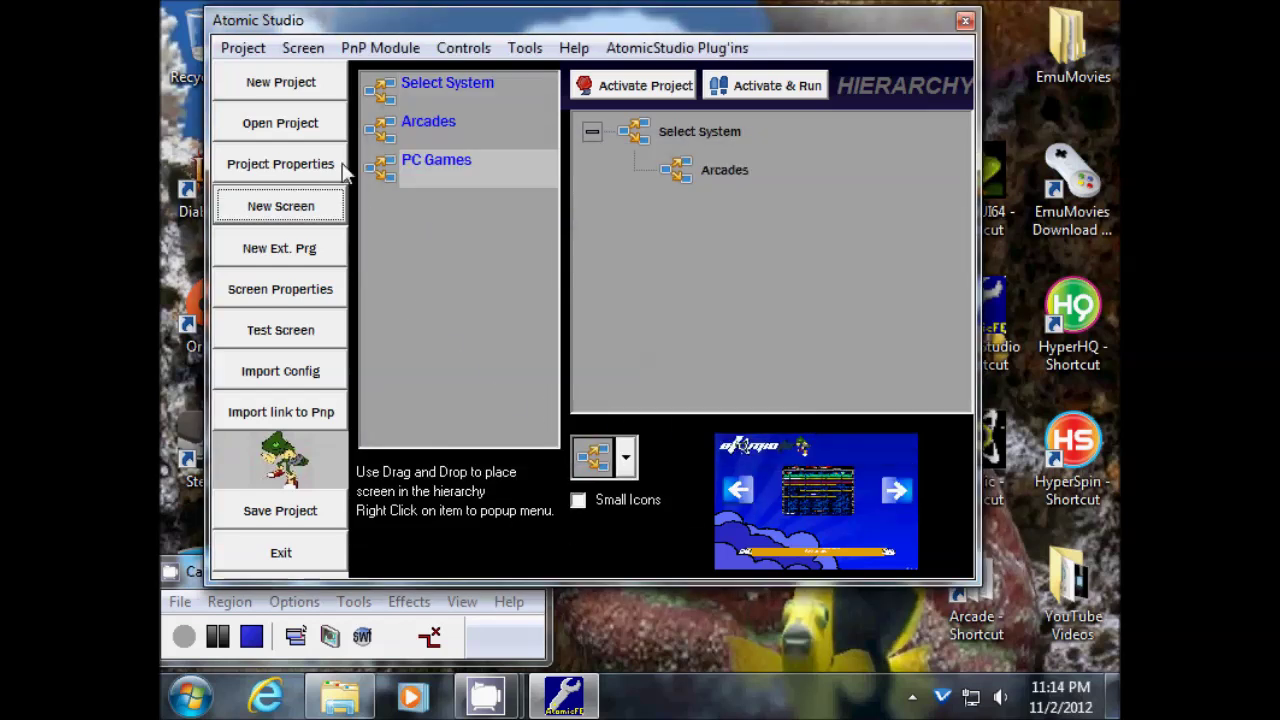
{"action": "left_click_drag", "start_coordinate": [385, 172], "coordinate": [722, 140]}
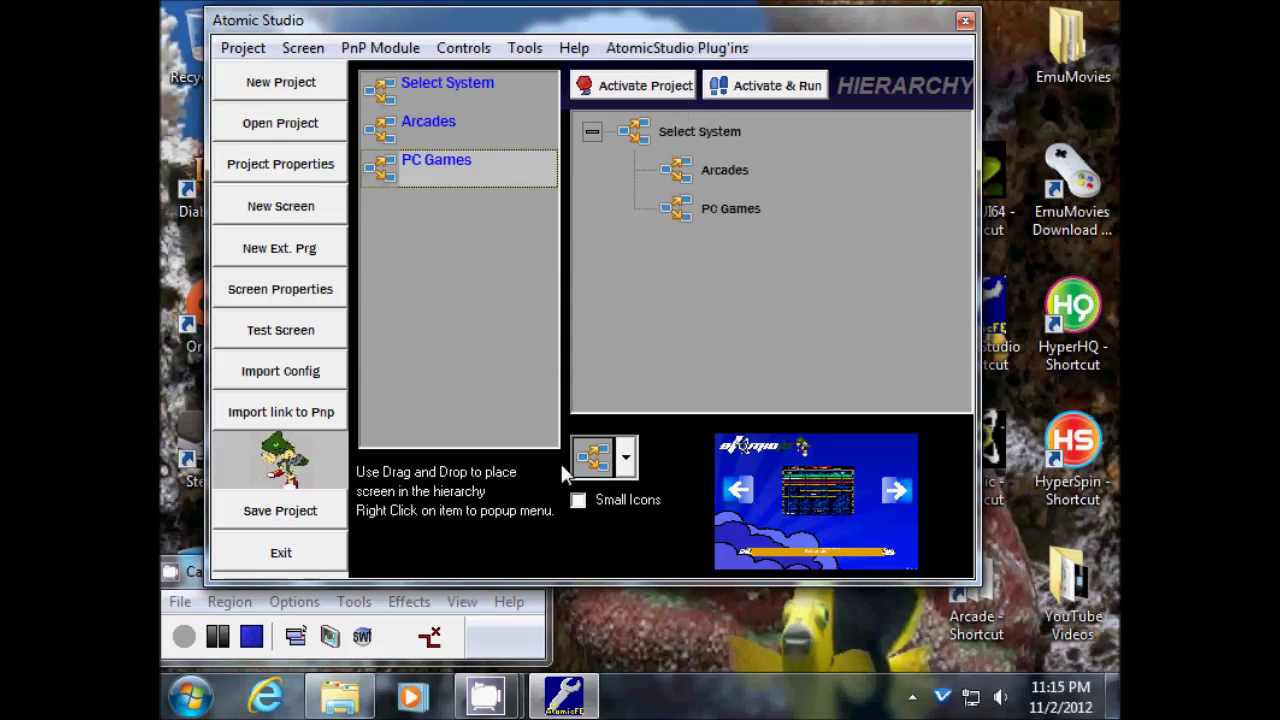
Create a new screen named ".All Games" that displays a list of games to launch
{"action": "left_click", "coordinate": [289, 214]}
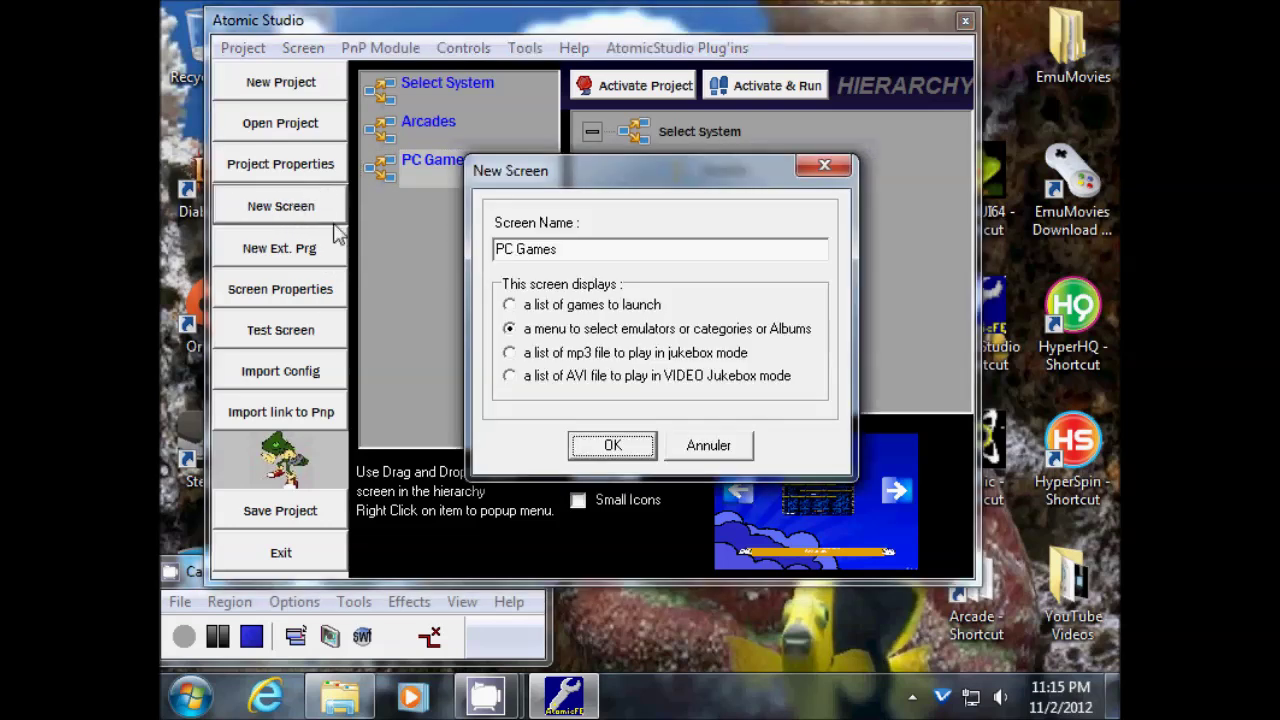
{"action": "left_click", "coordinate": [514, 308]}
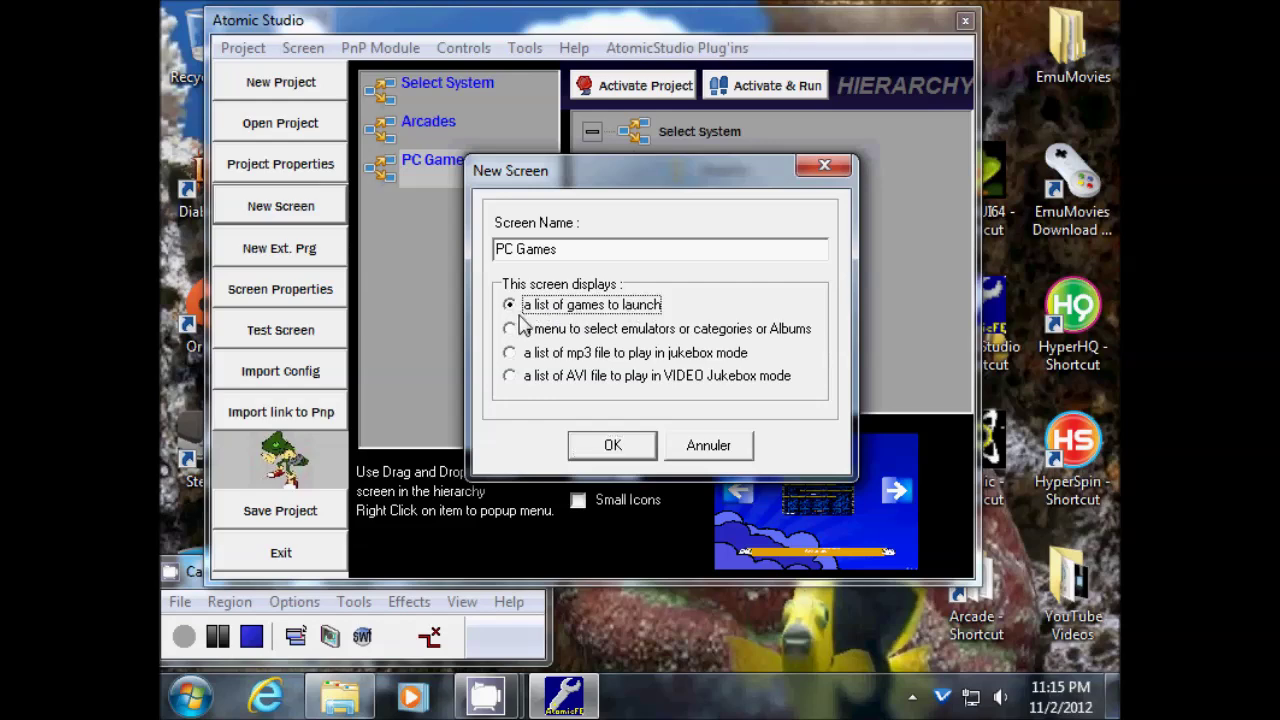
{"action": "left_click_drag", "start_coordinate": [568, 250], "coordinate": [435, 261]}
{"action": "left_click_drag", "start_coordinate": [650, 180], "coordinate": [452, 187]}
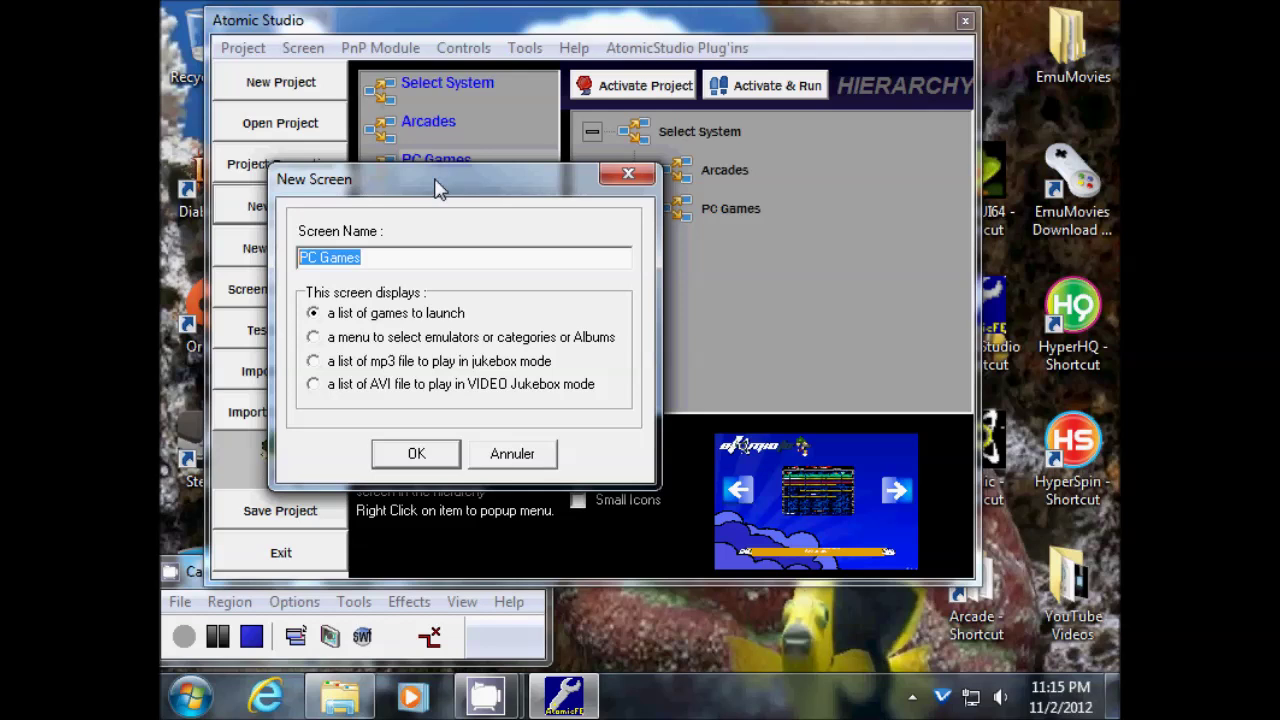
{"action": "key", "text": "BackSpace"}
{"action": "type", "text": "A"}
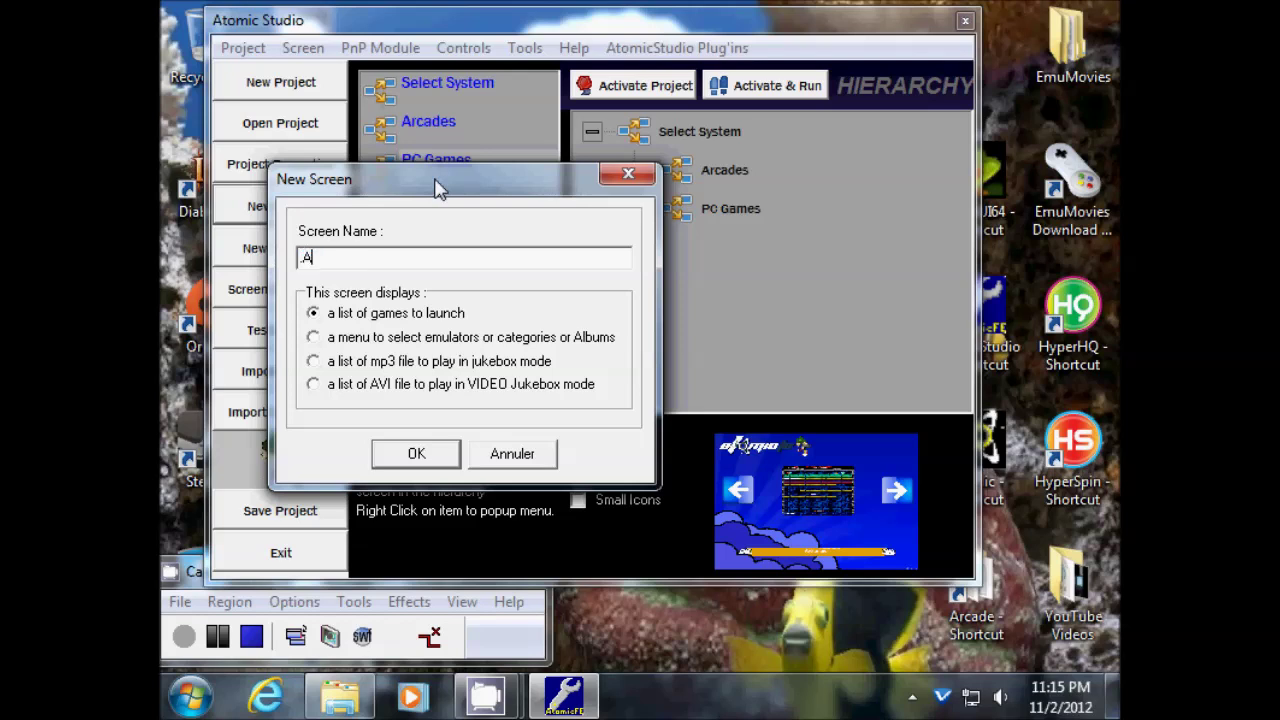
{"action": "type", "text": "ll Games"}
{"action": "left_click_drag", "start_coordinate": [443, 189], "coordinate": [536, 248]}
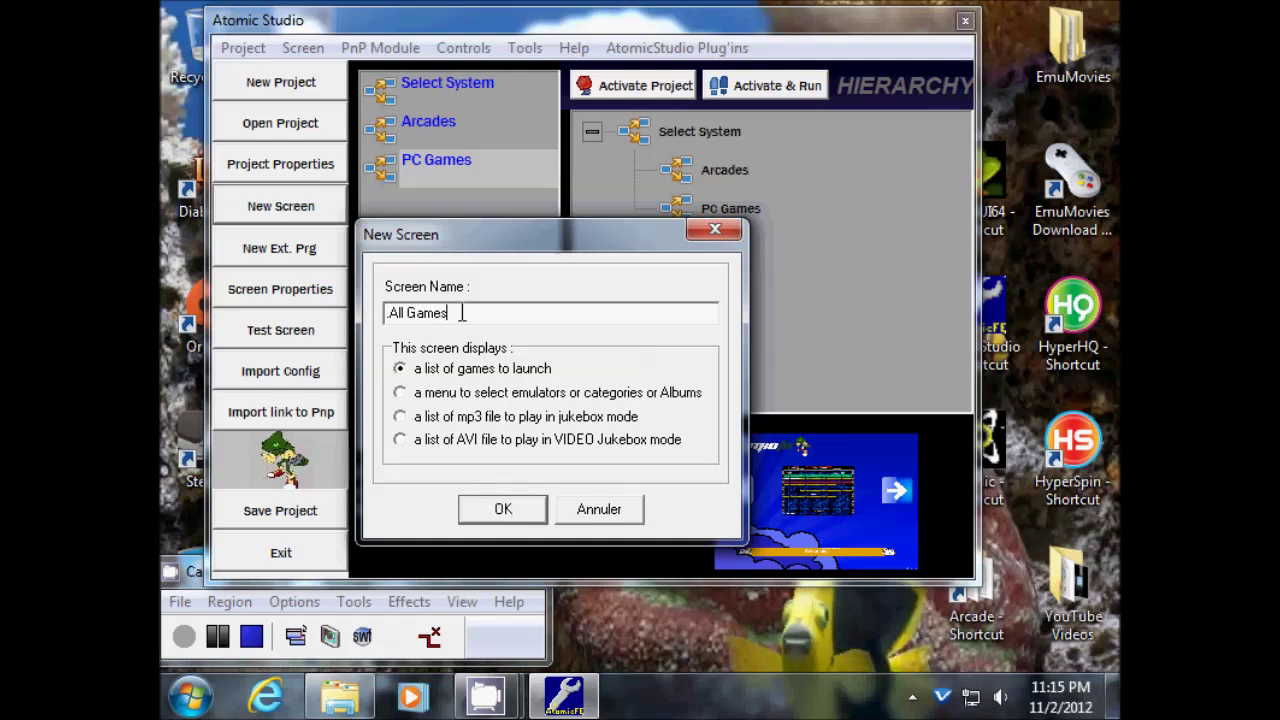
{"action": "left_click_drag", "start_coordinate": [474, 313], "coordinate": [380, 313]}
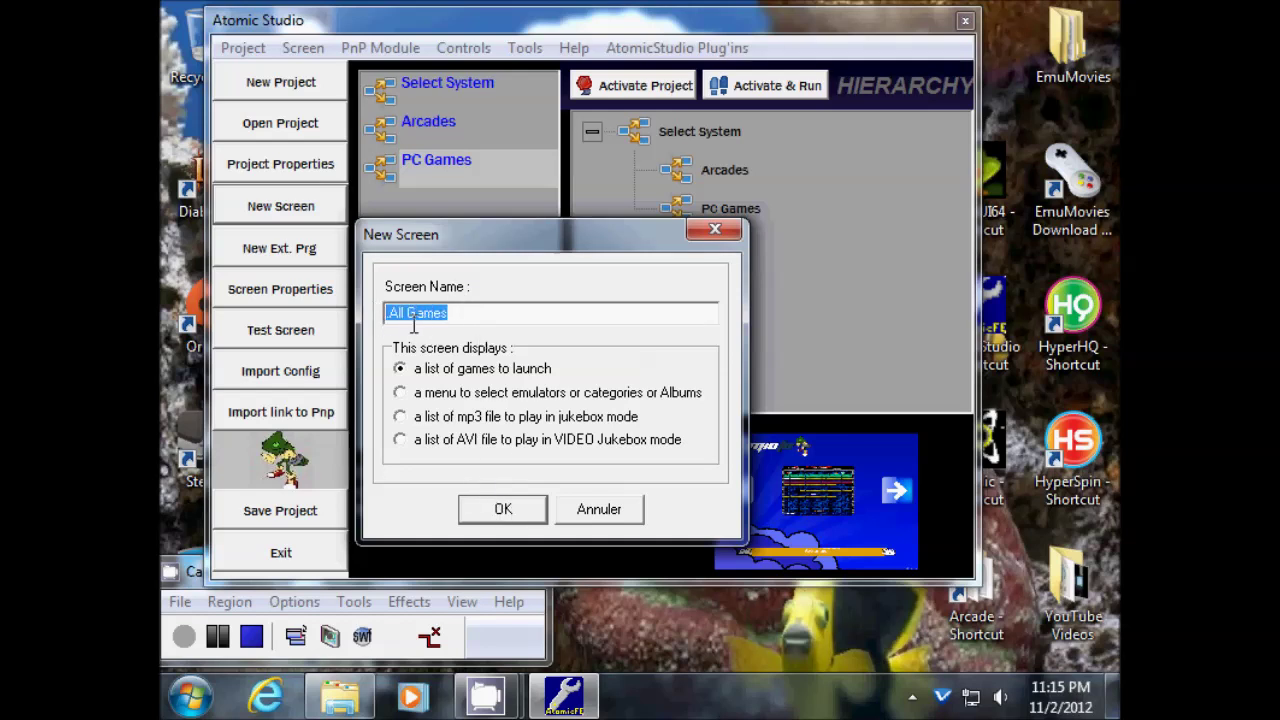
{"action": "left_click", "coordinate": [505, 510]}
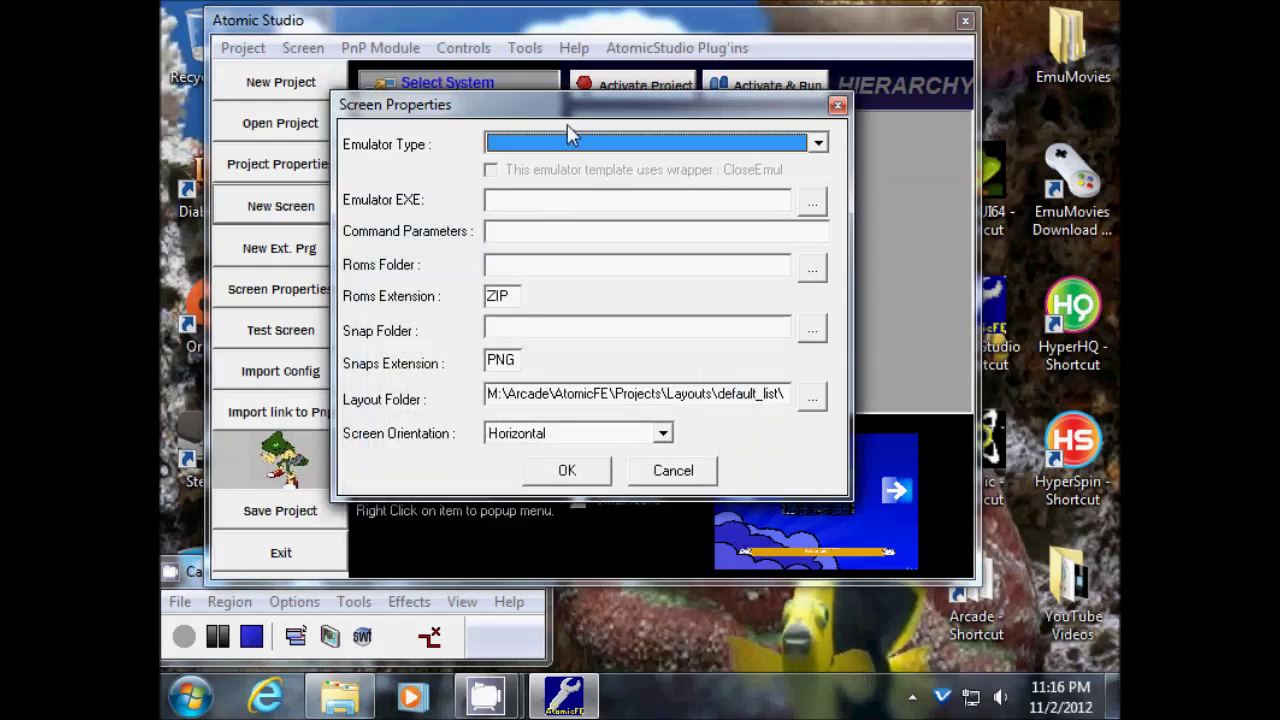
Set the emulator type of the .All Games screen to [Arcade]_MAME_(Mame)
{"action": "left_click_drag", "start_coordinate": [566, 110], "coordinate": [598, 142]}
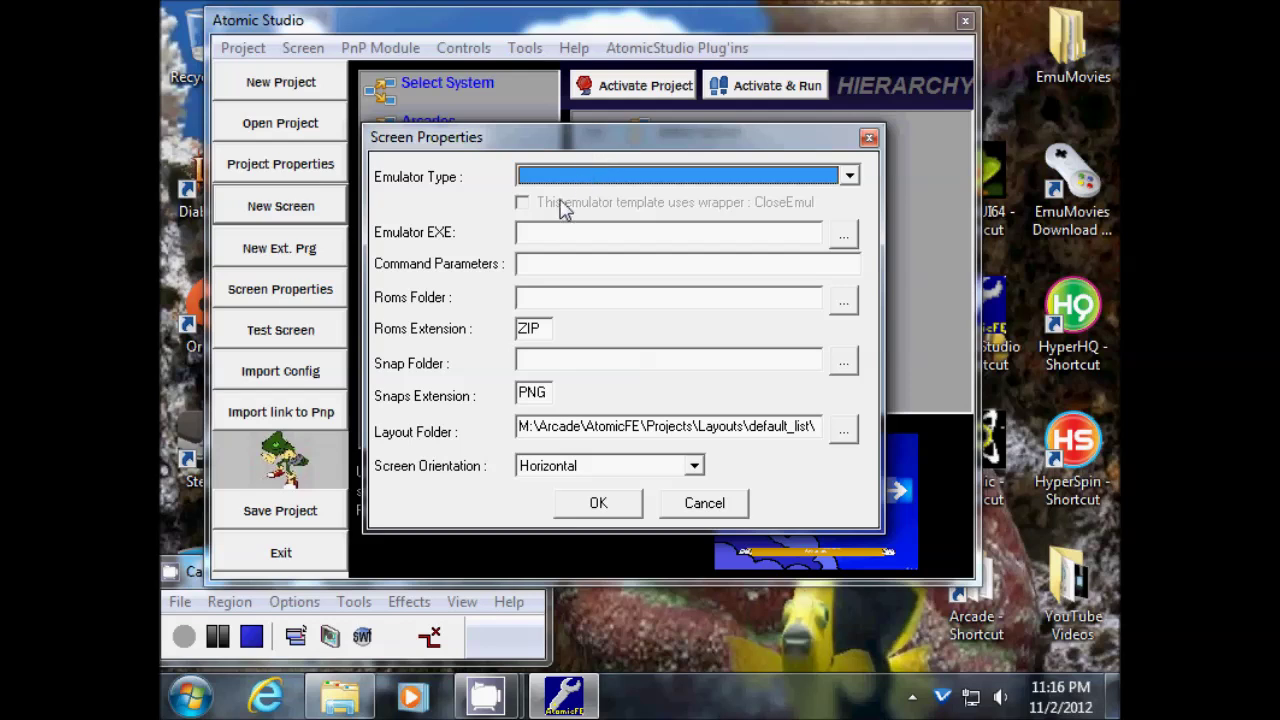
{"action": "left_click", "coordinate": [849, 176]}
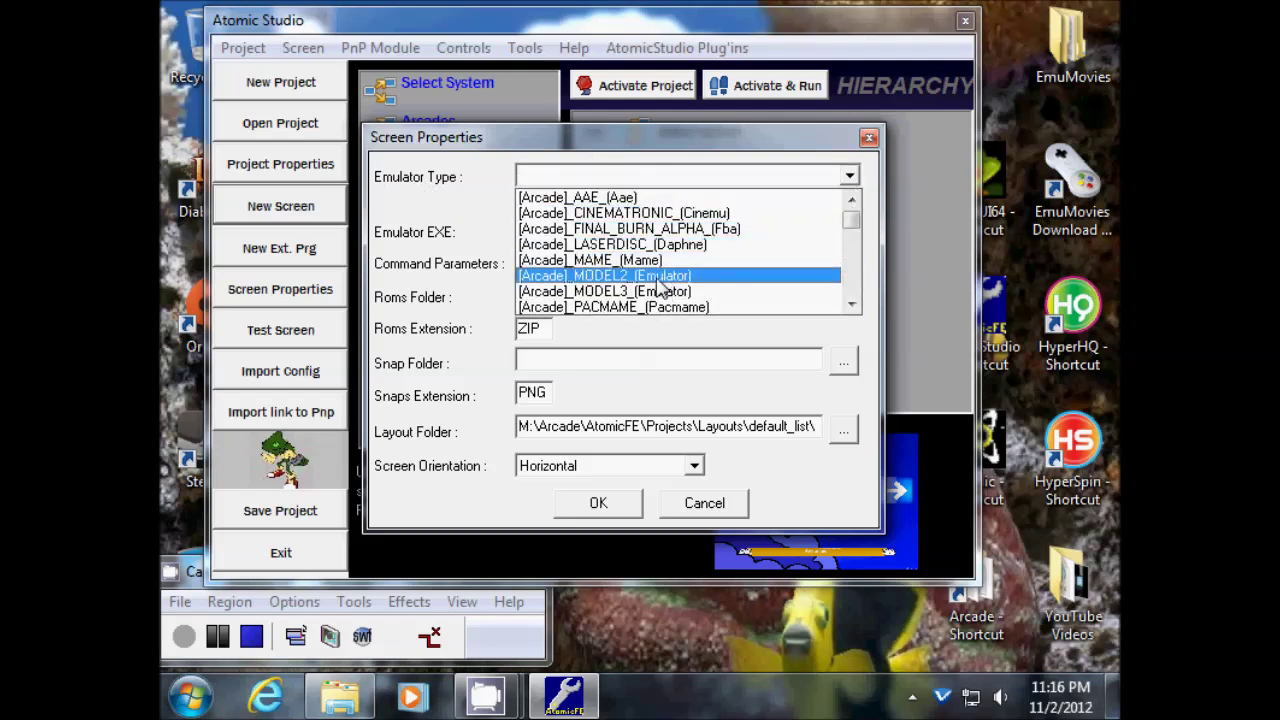
{"action": "left_click", "coordinate": [612, 260]}
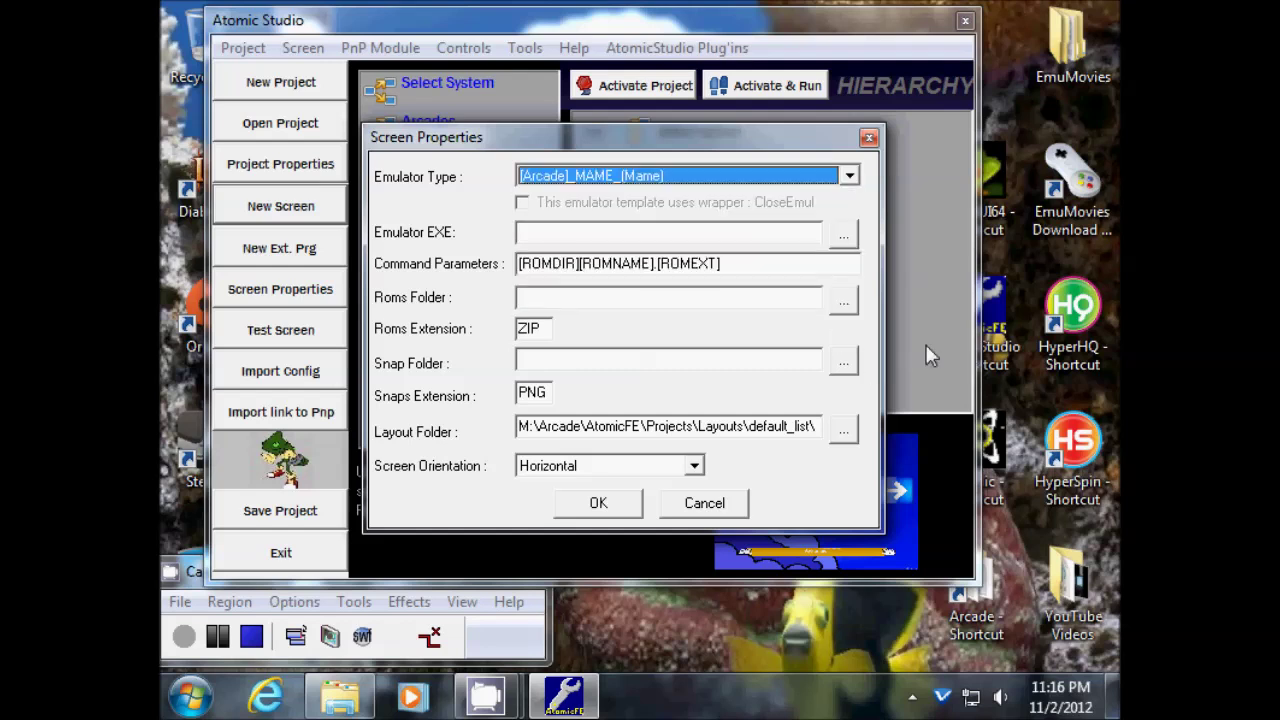
Set the emulator executable to MameUI64.exe from M:\Arcade\Emulators\MAME\Current Version\Emulators\Current Version
{"action": "left_click", "coordinate": [547, 235]}
{"action": "left_click", "coordinate": [843, 236]}
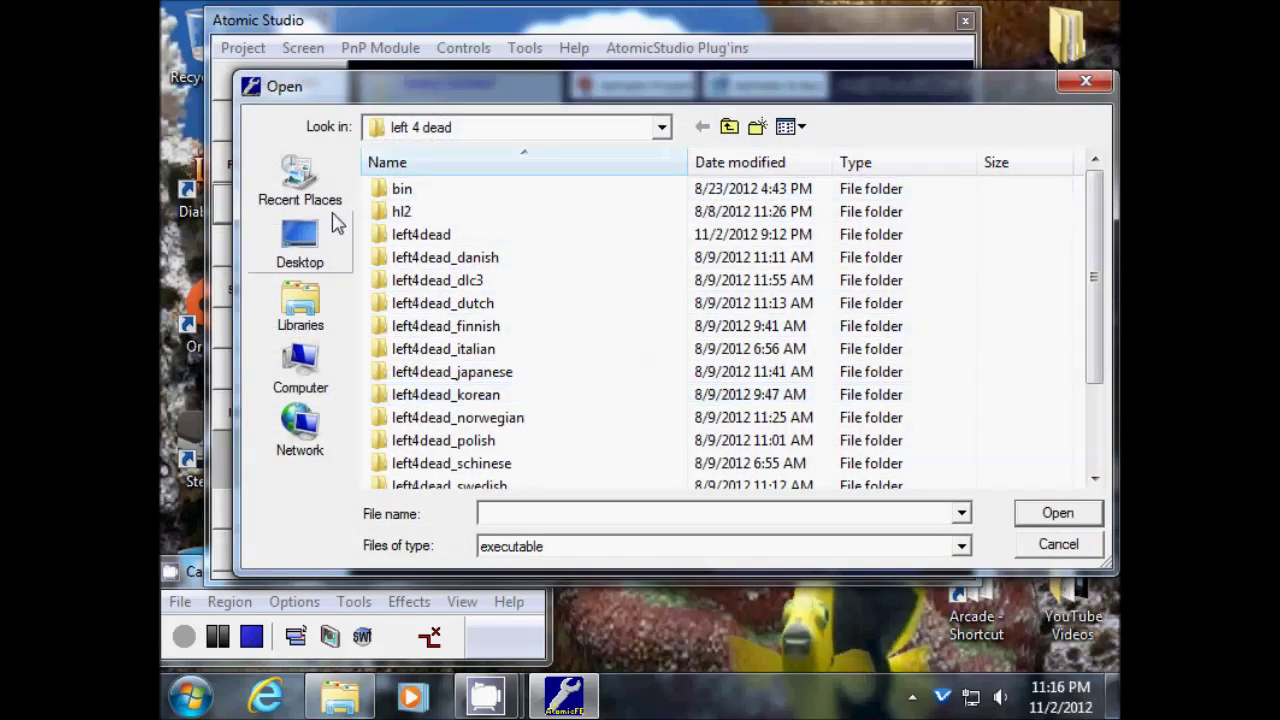
{"action": "left_click", "coordinate": [662, 130]}
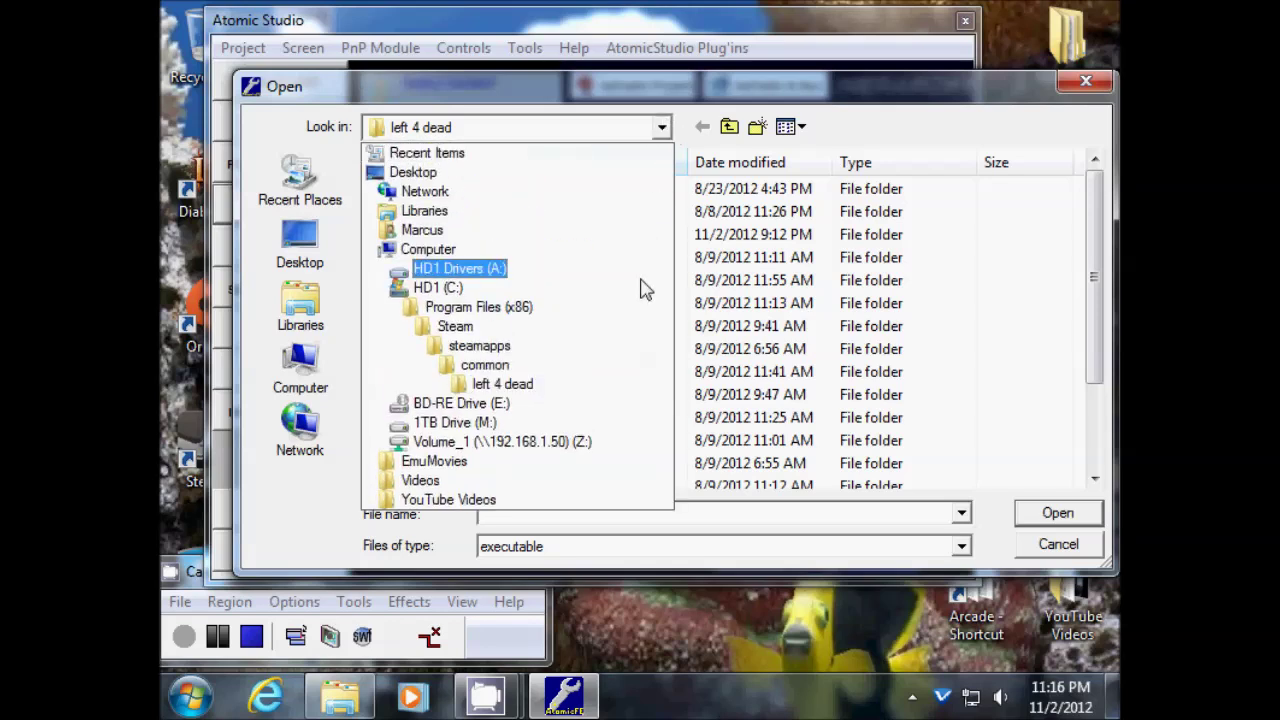
{"action": "left_click", "coordinate": [495, 424]}
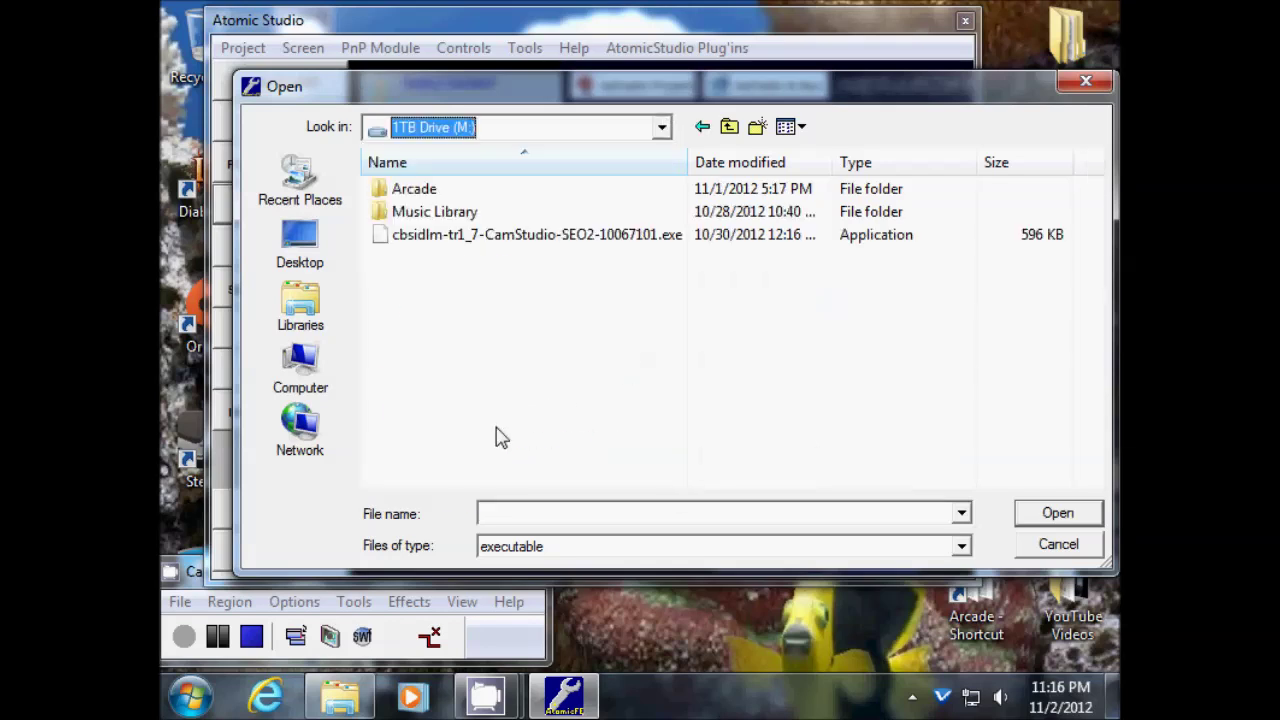
{"action": "double_click", "coordinate": [425, 190]}
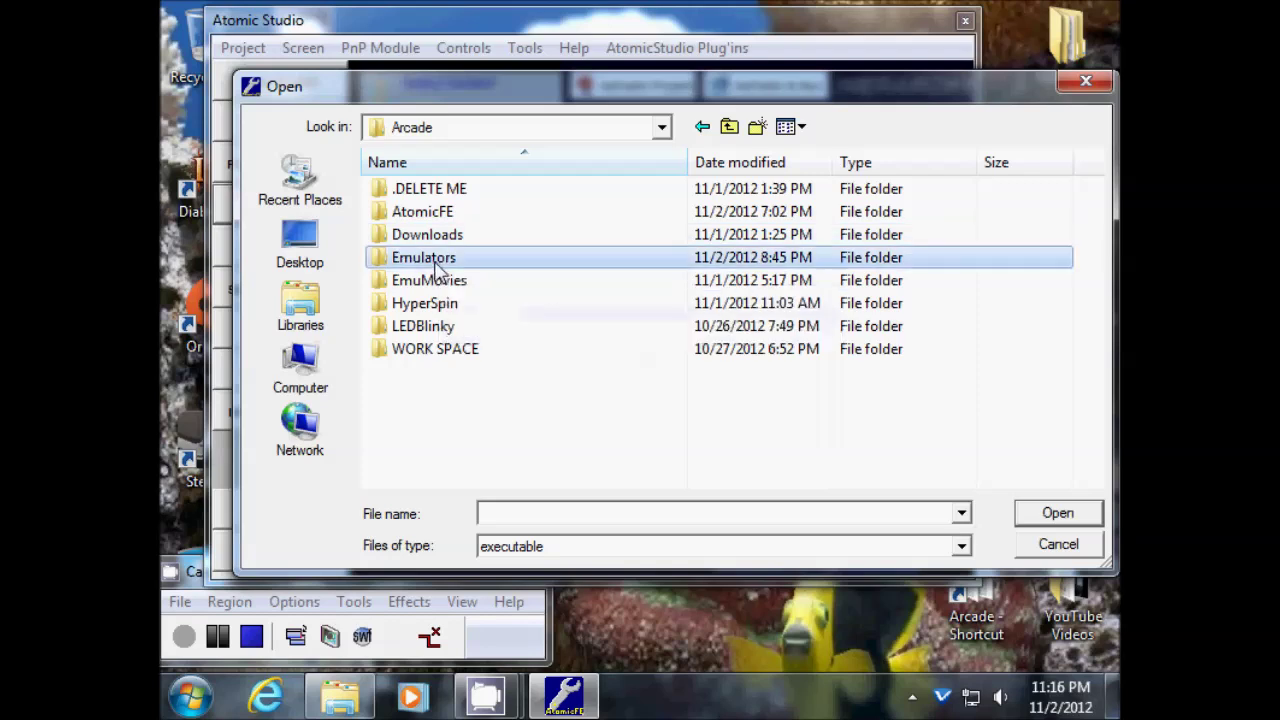
{"action": "double_click", "coordinate": [425, 258]}
{"action": "scroll", "coordinate": [480, 363], "scroll_direction": "down", "scroll_amount": 3}
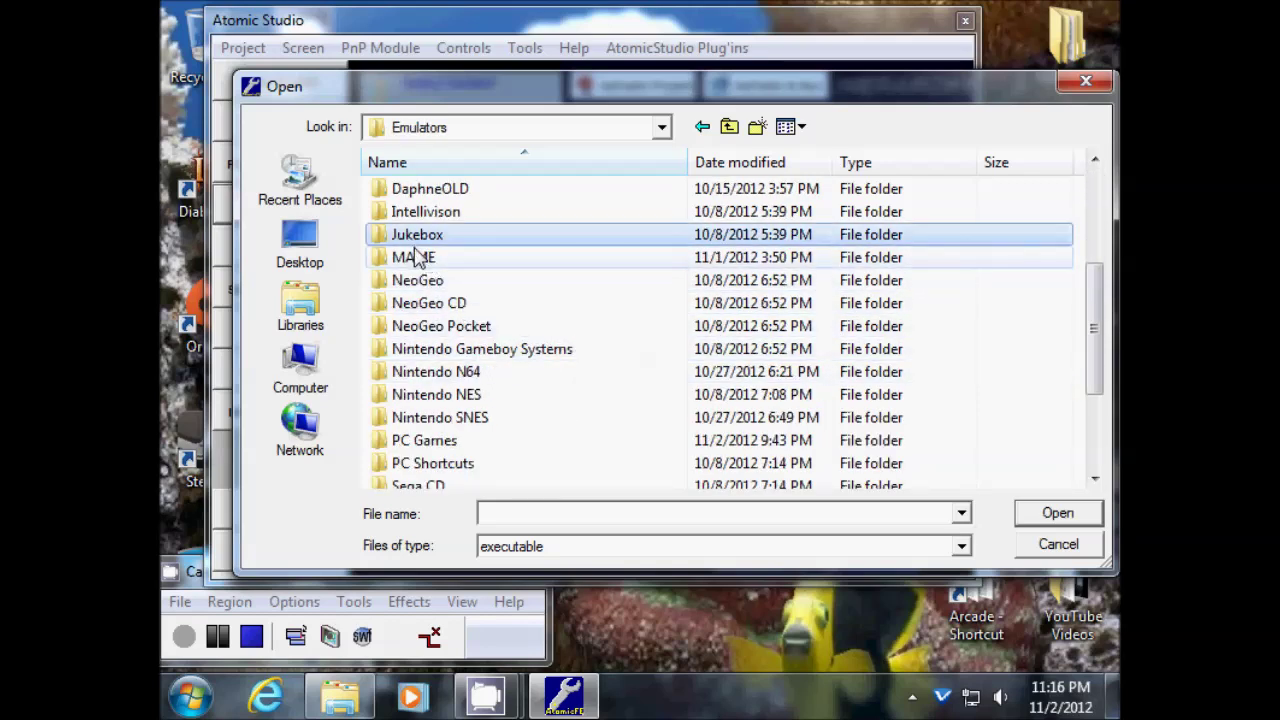
{"action": "double_click", "coordinate": [410, 257]}
{"action": "double_click", "coordinate": [441, 192]}
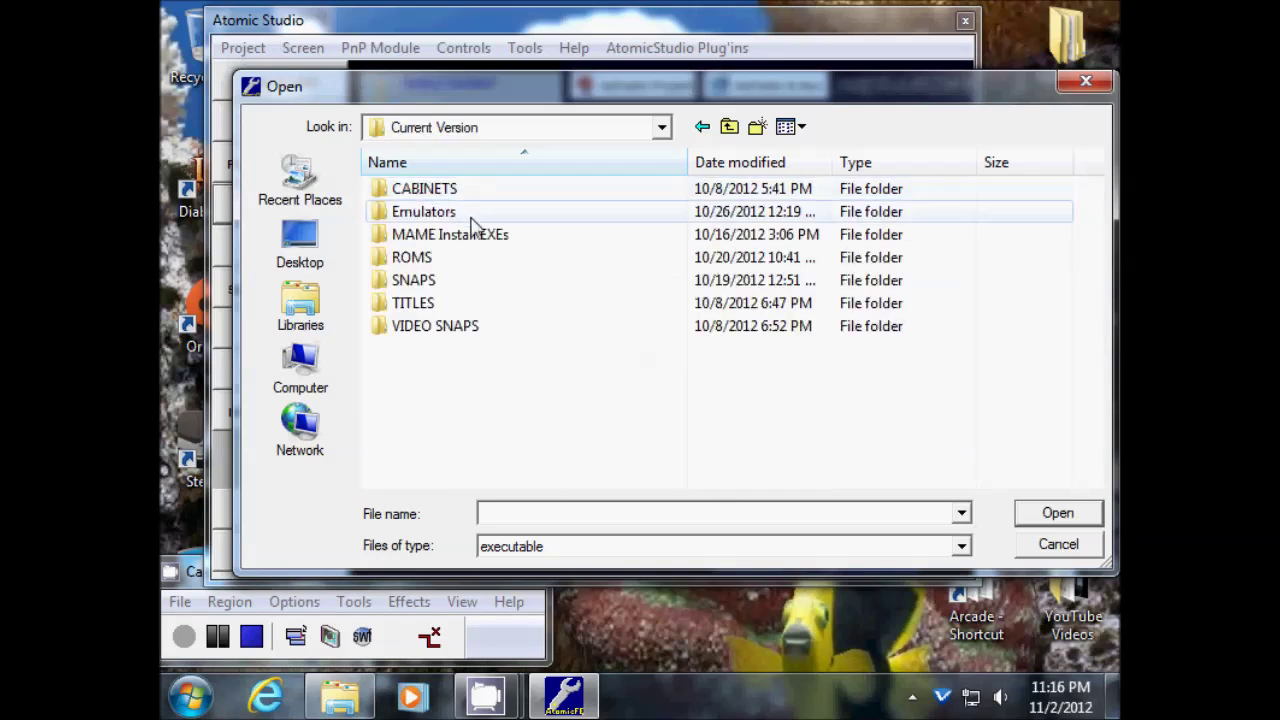
{"action": "double_click", "coordinate": [402, 212]}
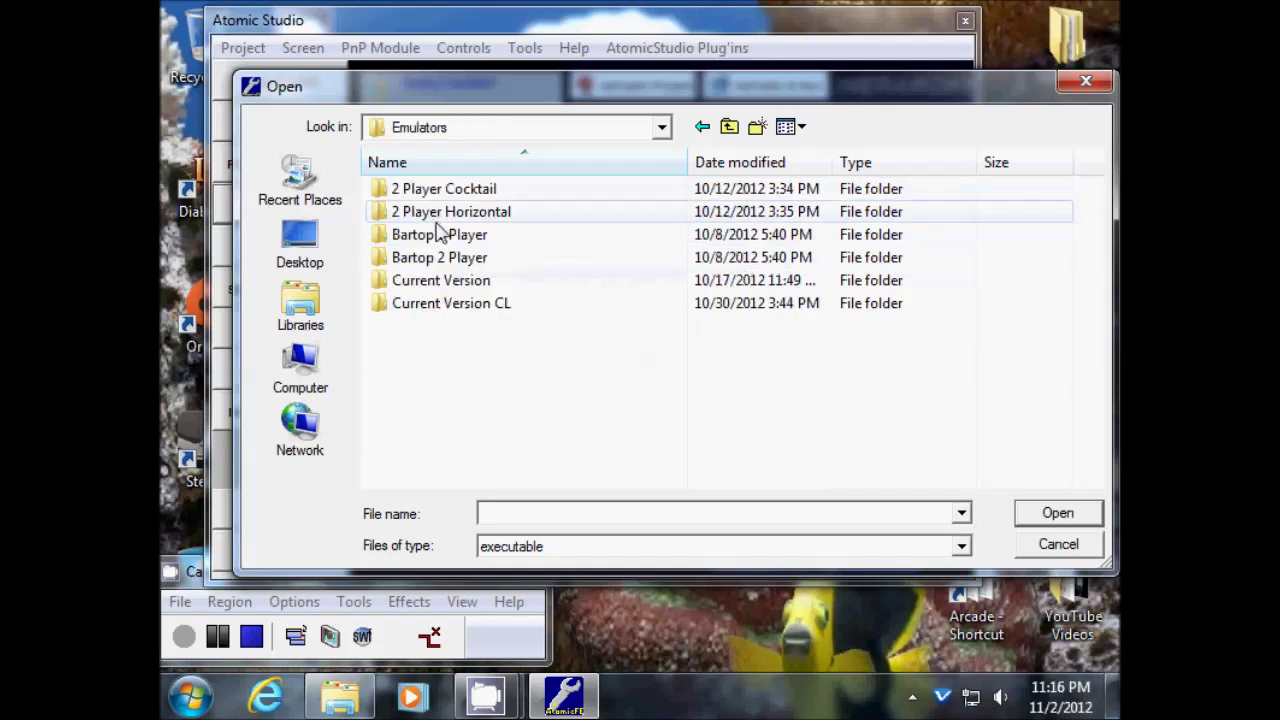
{"action": "double_click", "coordinate": [452, 282]}
{"action": "scroll", "coordinate": [648, 405], "scroll_direction": "down", "scroll_amount": 3}
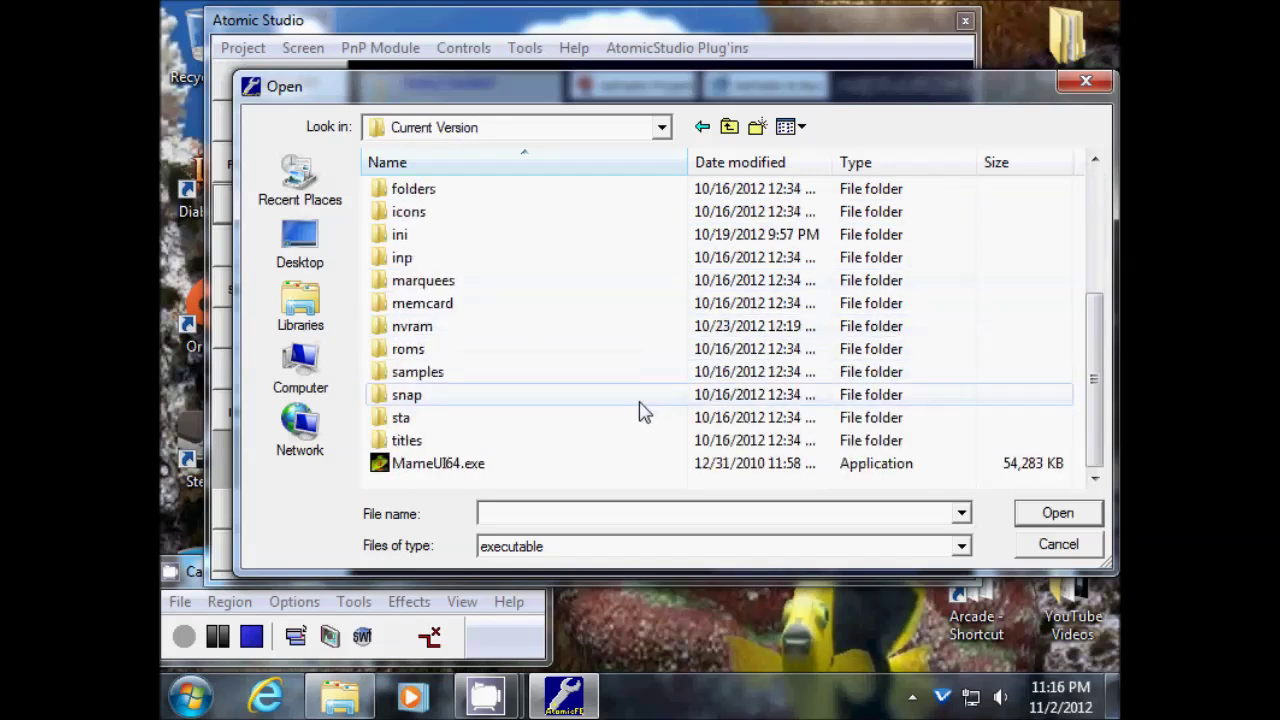
{"action": "left_click", "coordinate": [446, 463]}
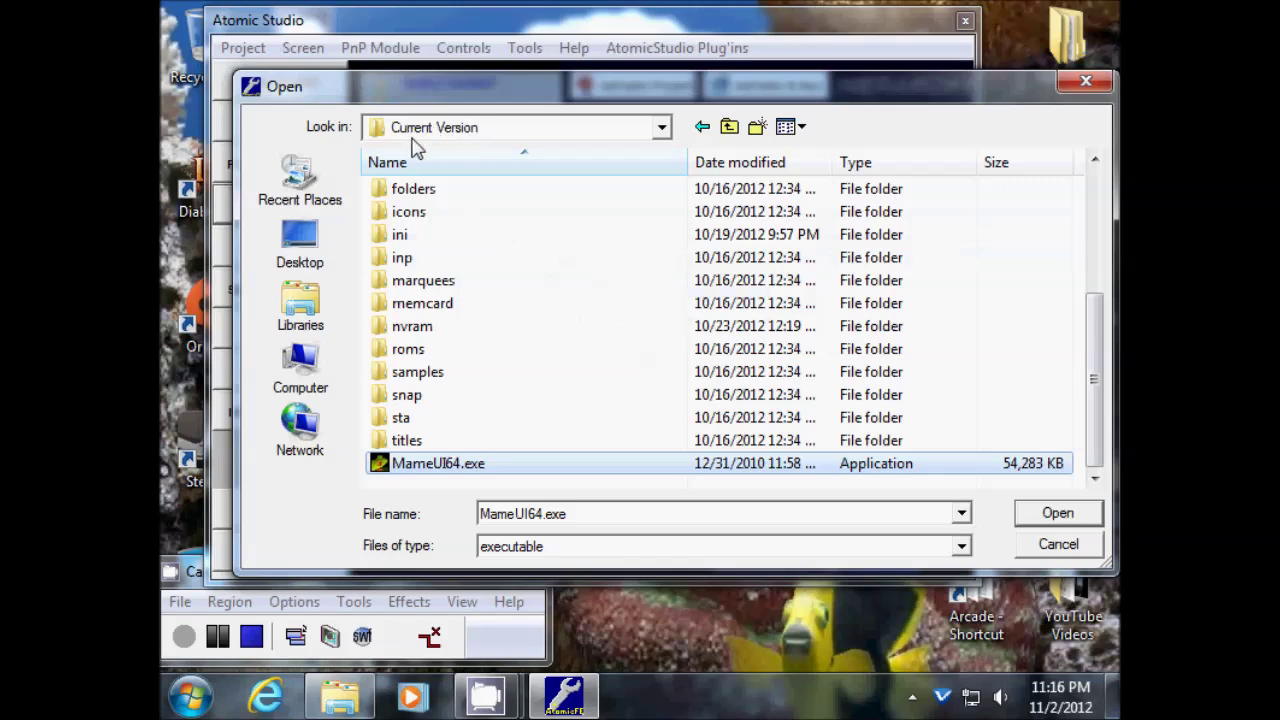
{"action": "left_click", "coordinate": [1058, 514]}
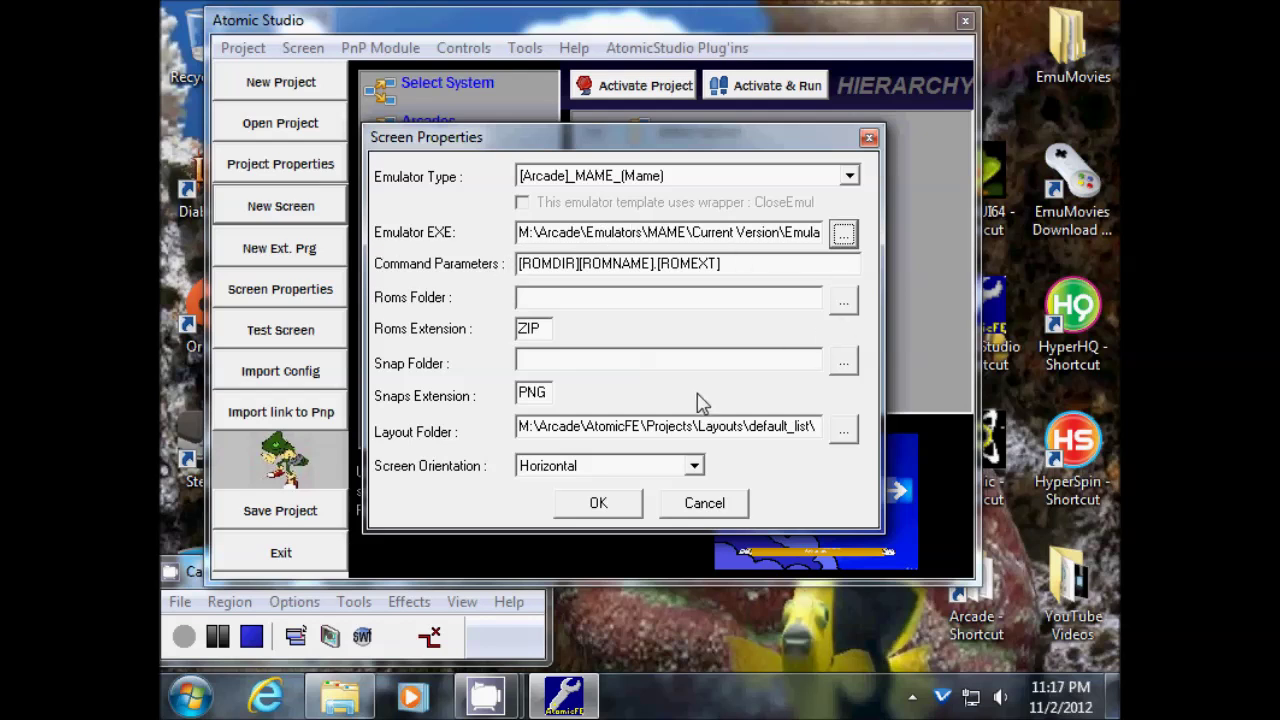
{"action": "left_click", "coordinate": [522, 232]}
{"action": "left_click_drag", "start_coordinate": [623, 127], "coordinate": [659, 108]}
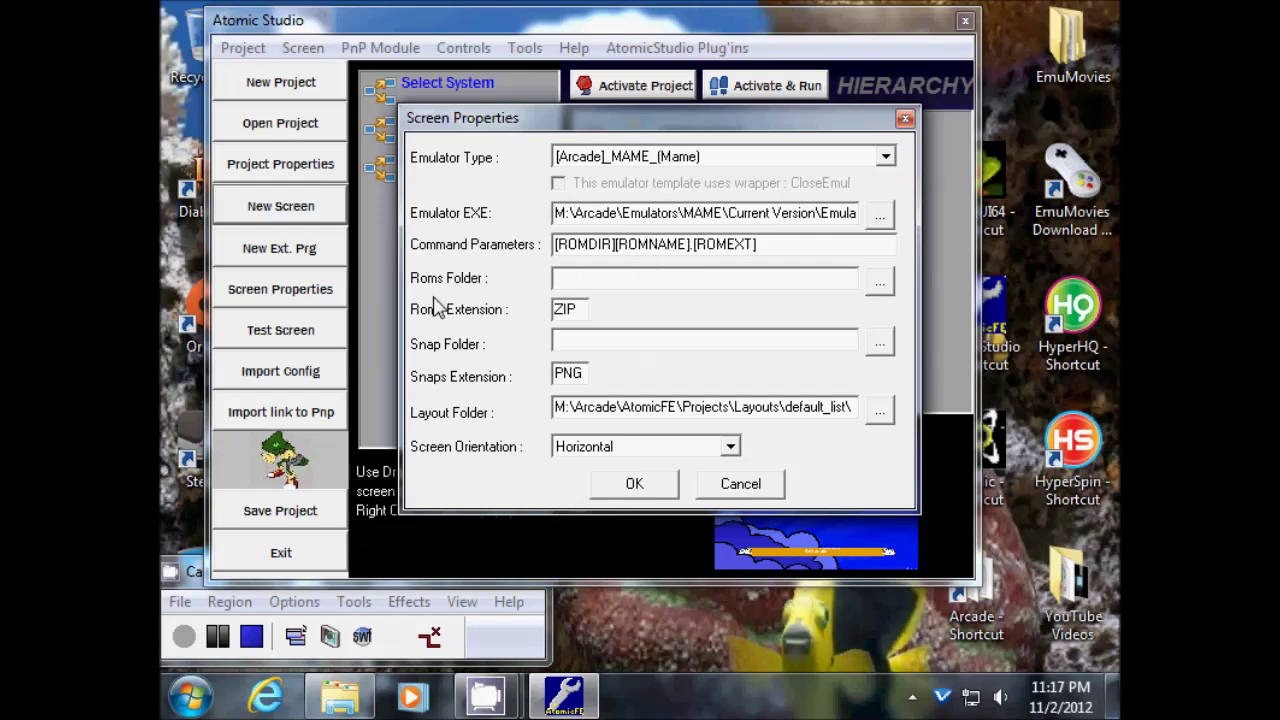
Set the .All Games screen's ROMs folder to M:\Arcade\Emulators\MAME\Current Version\ROMS
{"action": "left_click", "coordinate": [880, 283]}
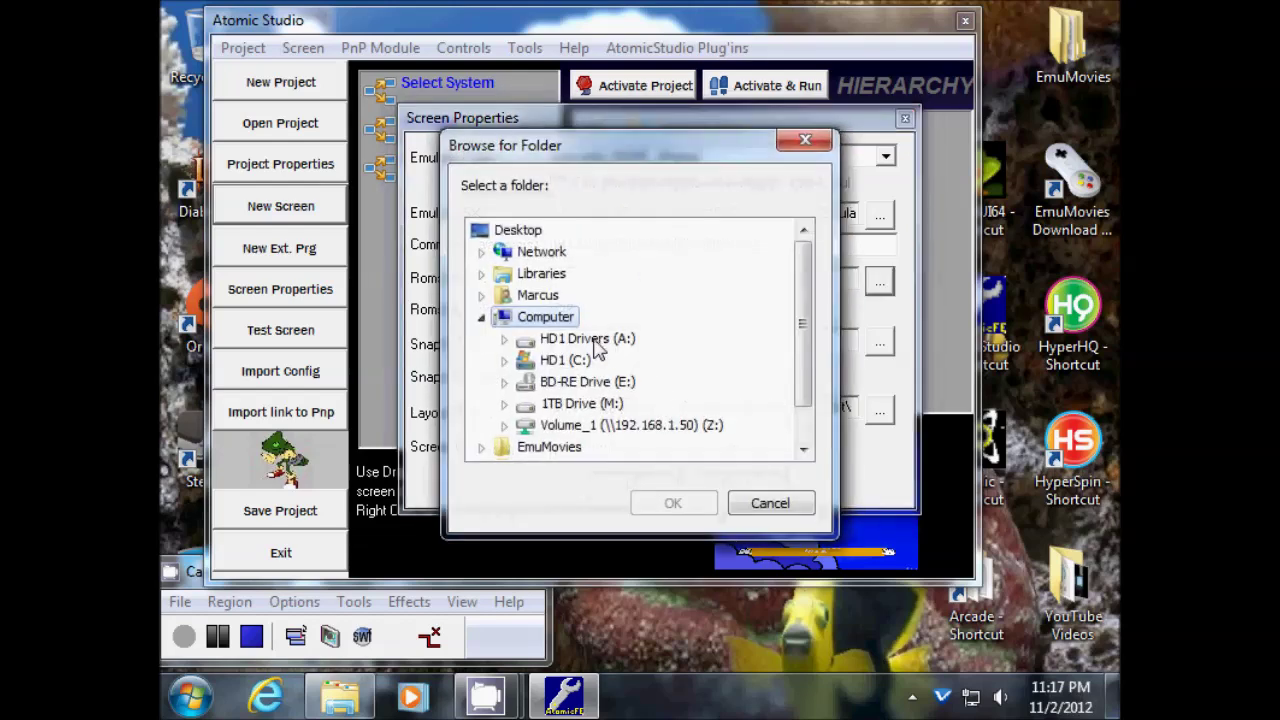
{"action": "double_click", "coordinate": [592, 405]}
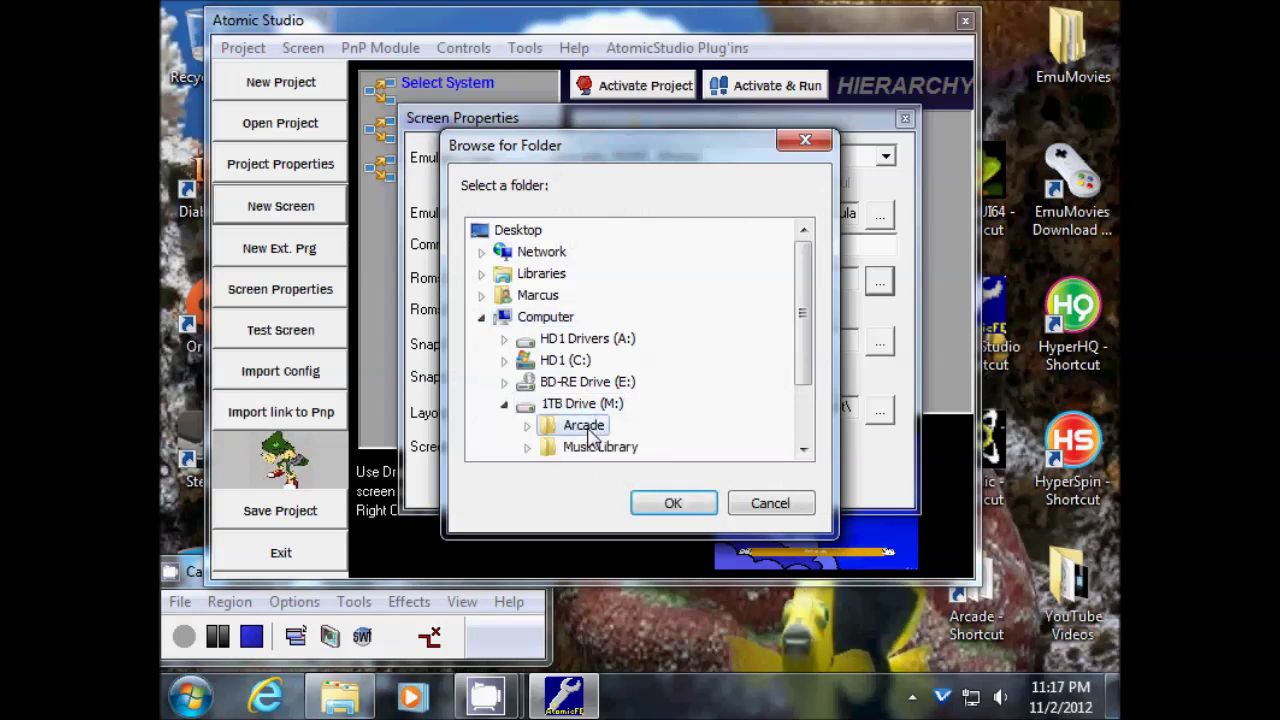
{"action": "double_click", "coordinate": [587, 426]}
{"action": "double_click", "coordinate": [625, 362]}
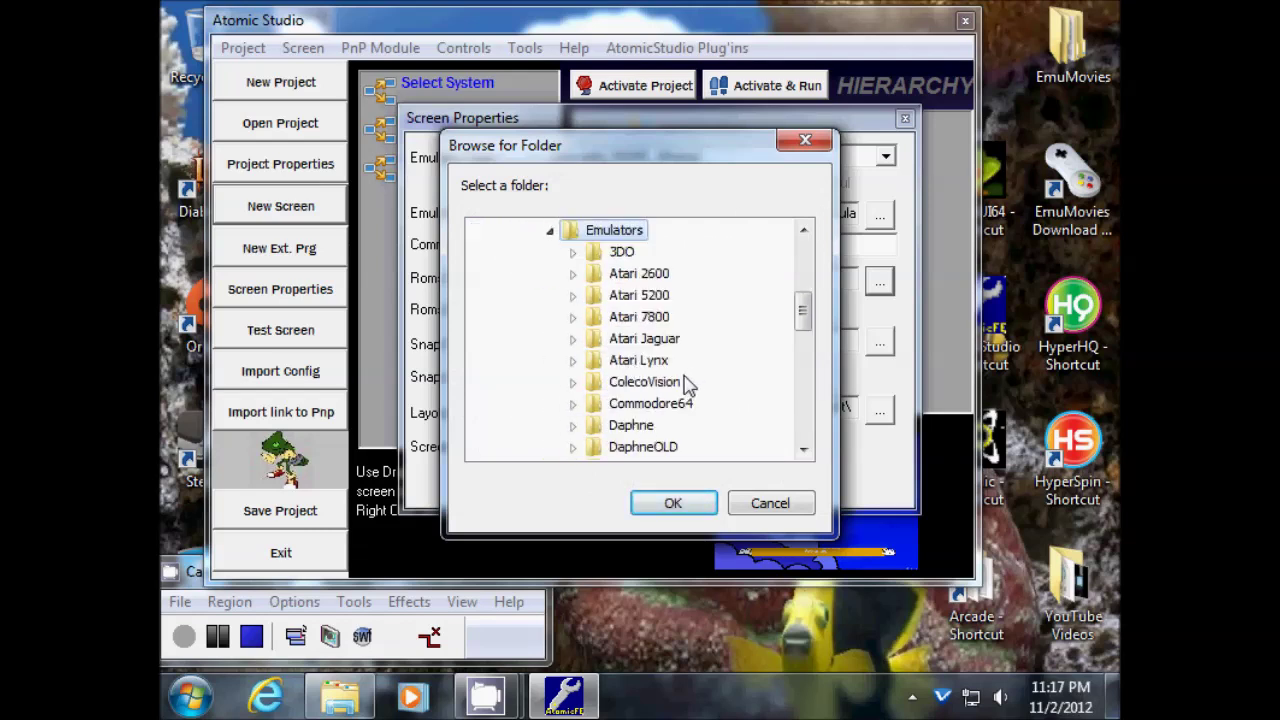
{"action": "scroll", "coordinate": [688, 385], "scroll_direction": "down", "scroll_amount": 2}
{"action": "double_click", "coordinate": [614, 383]}
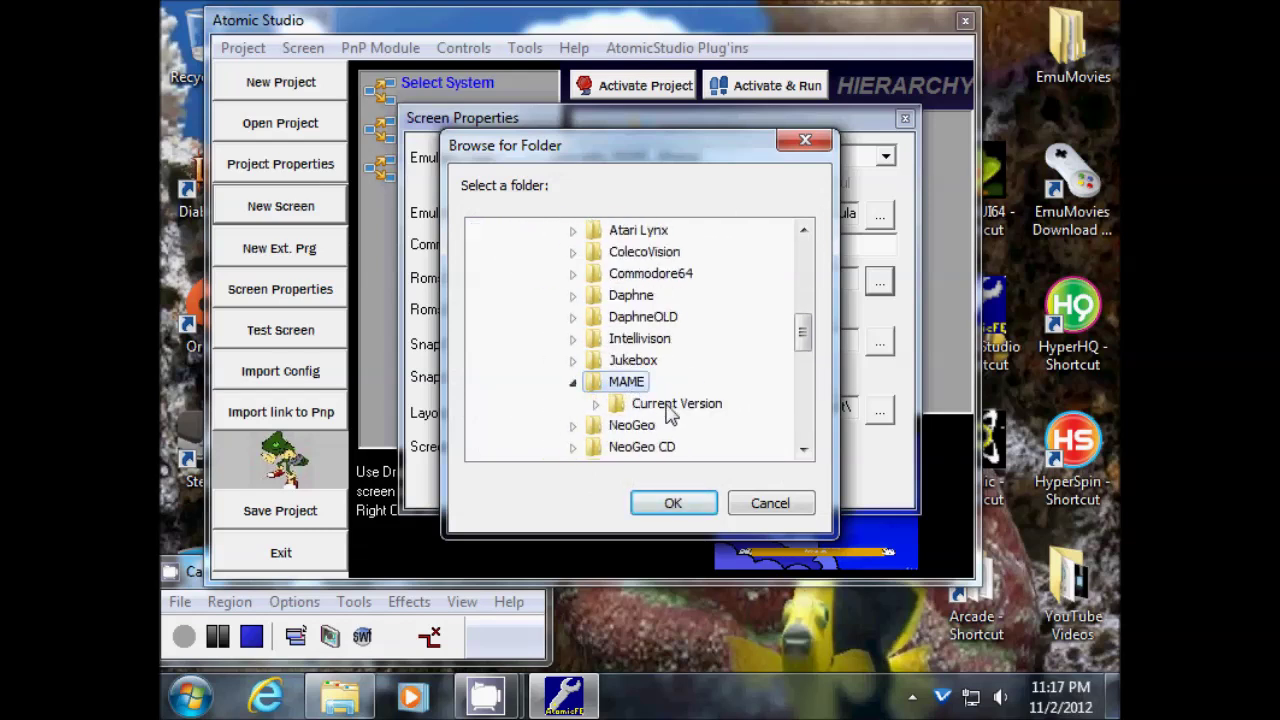
{"action": "double_click", "coordinate": [665, 405]}
{"action": "left_click", "coordinate": [672, 381]}
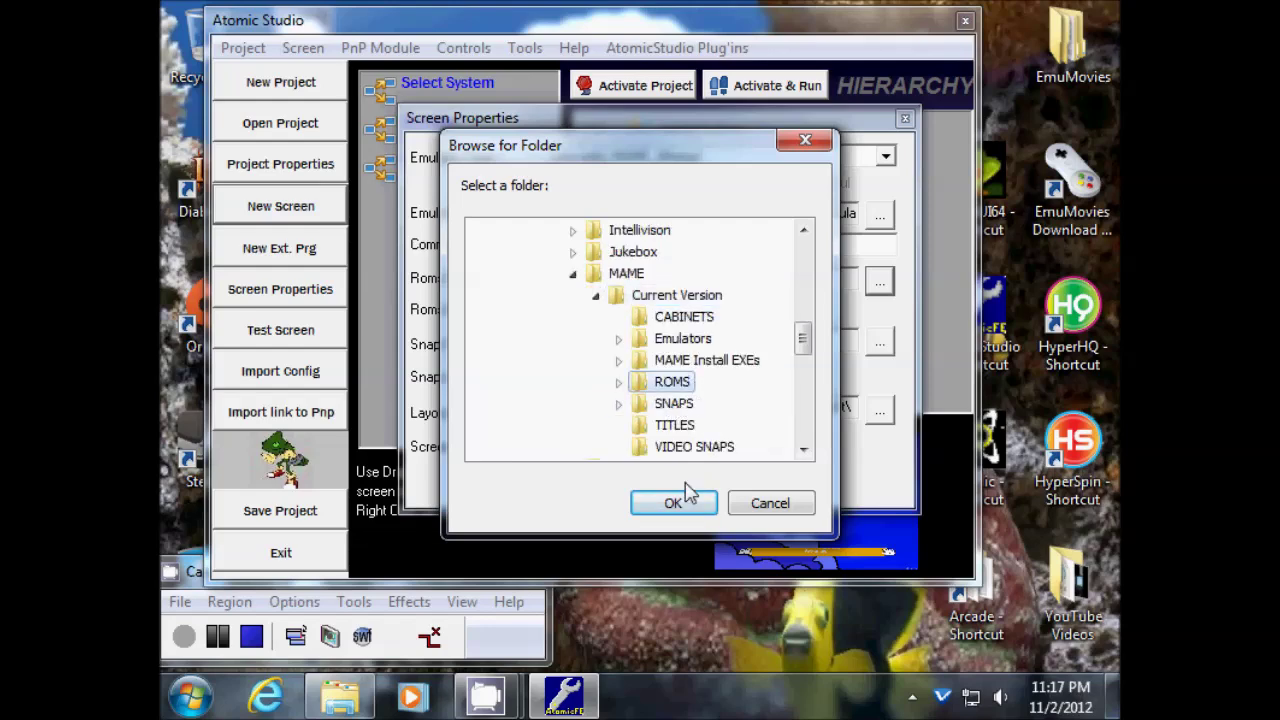
{"action": "left_click", "coordinate": [675, 500]}
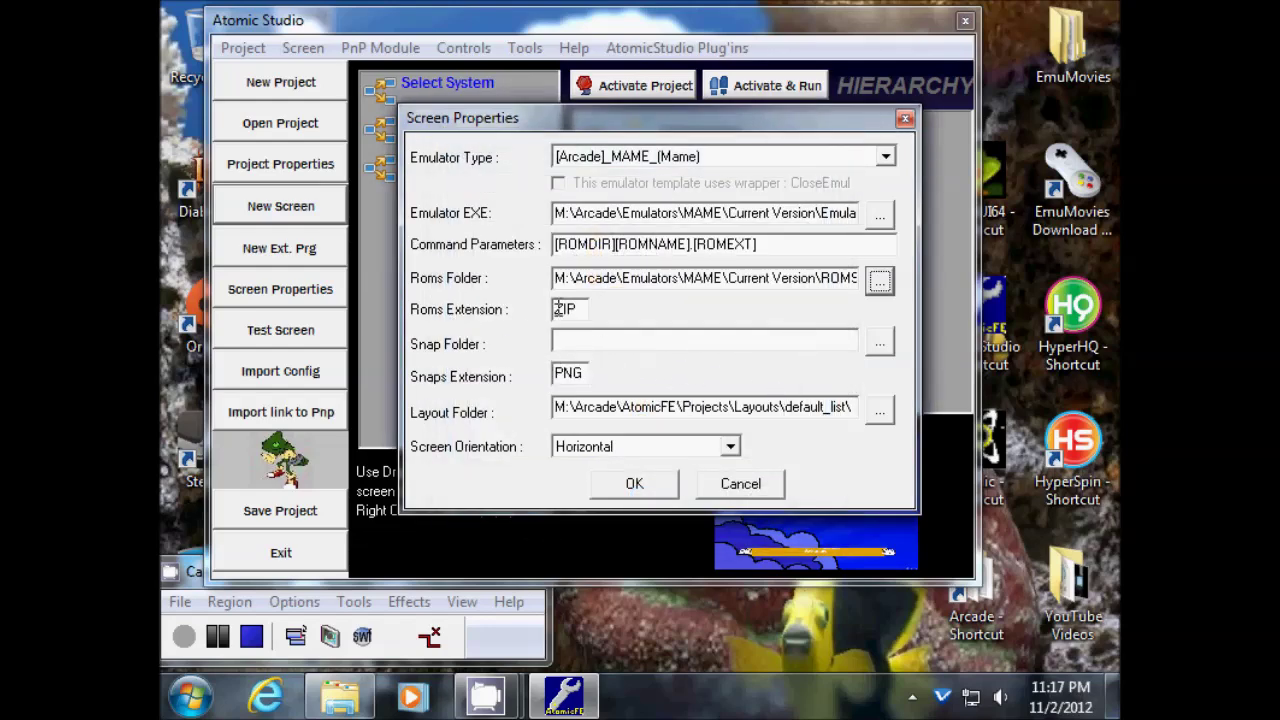
{"action": "double_click", "coordinate": [568, 309]}
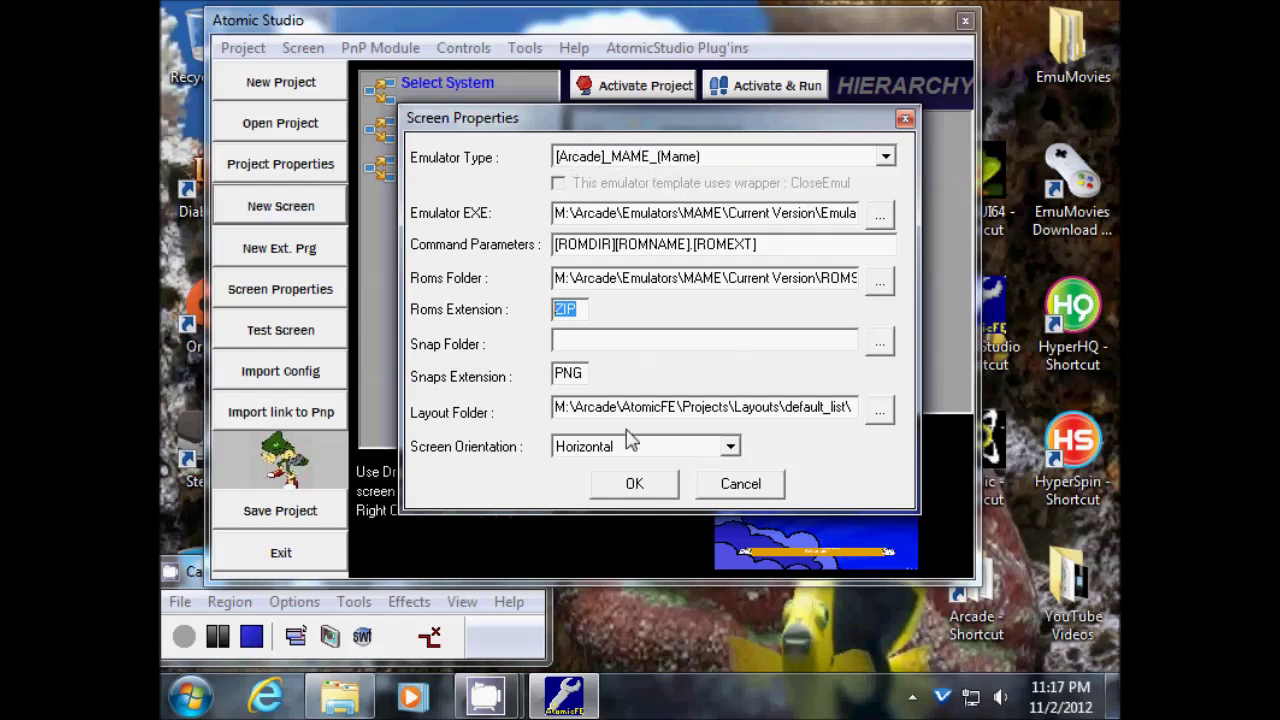
Set the .All Games screen's snap folder to M:\Arcade\Emulators\MAME\Current Version\SNAPS
{"action": "left_click", "coordinate": [880, 343]}
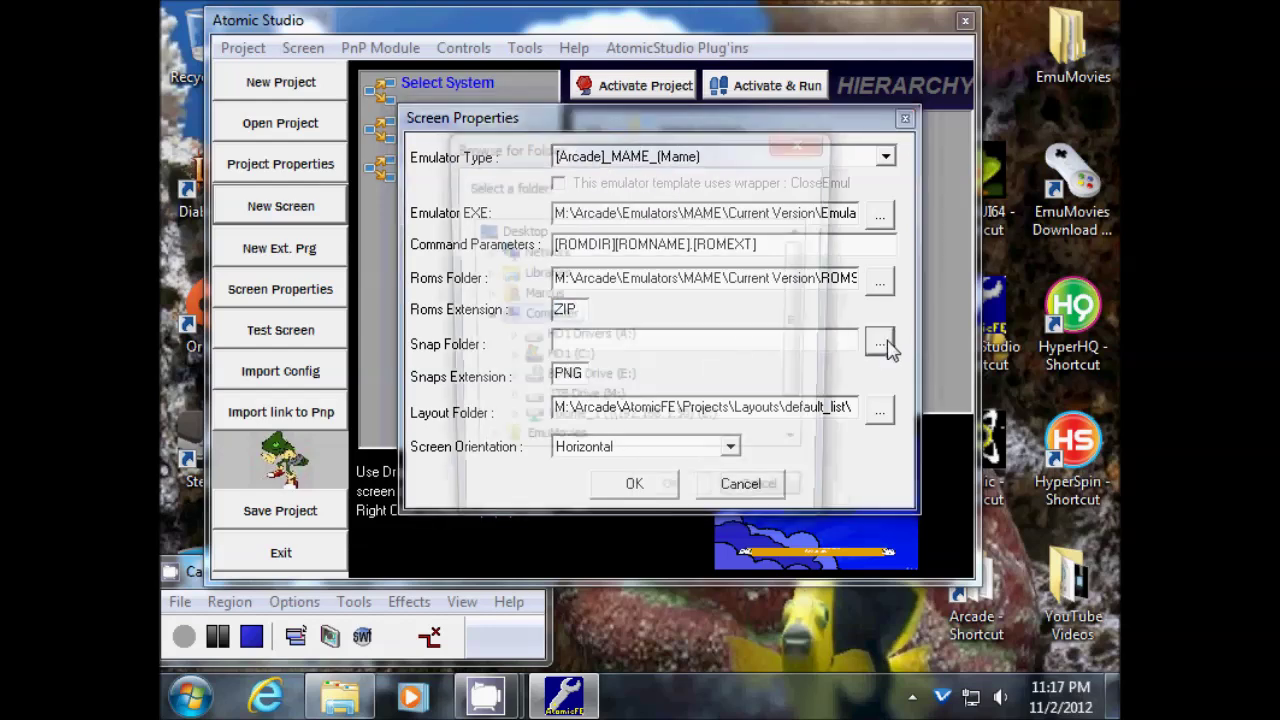
{"action": "double_click", "coordinate": [573, 405]}
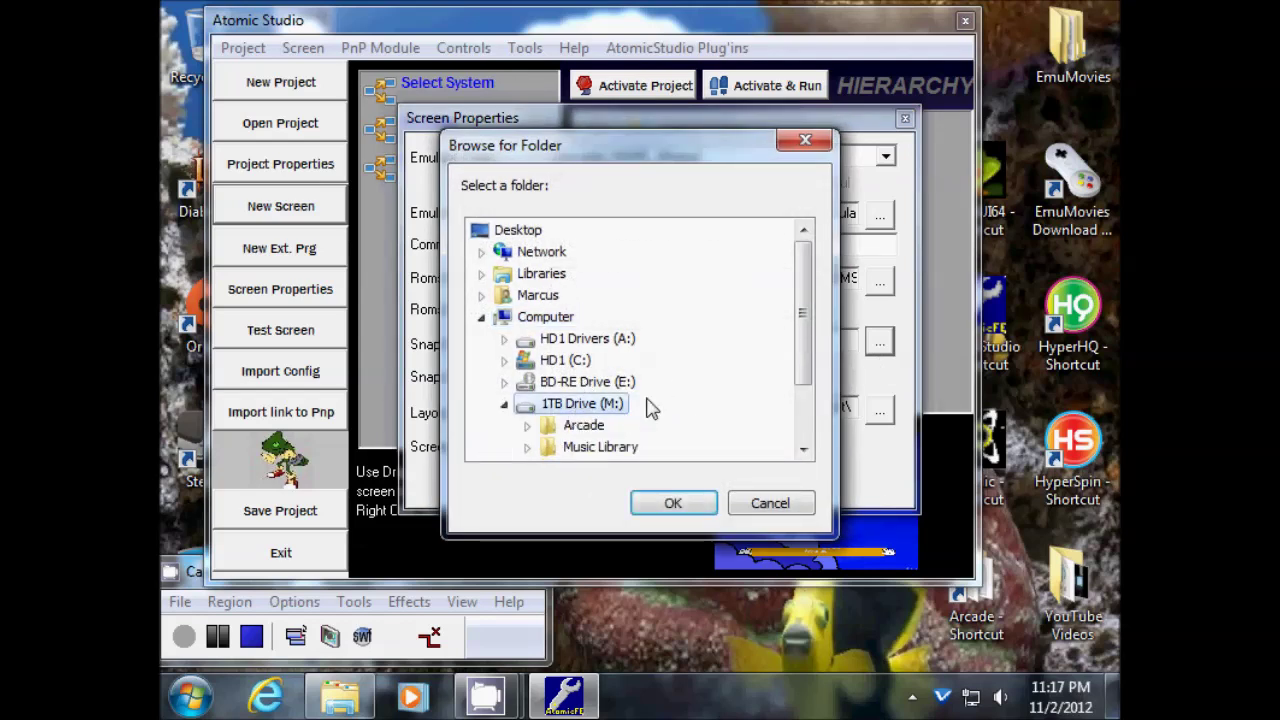
{"action": "double_click", "coordinate": [592, 426]}
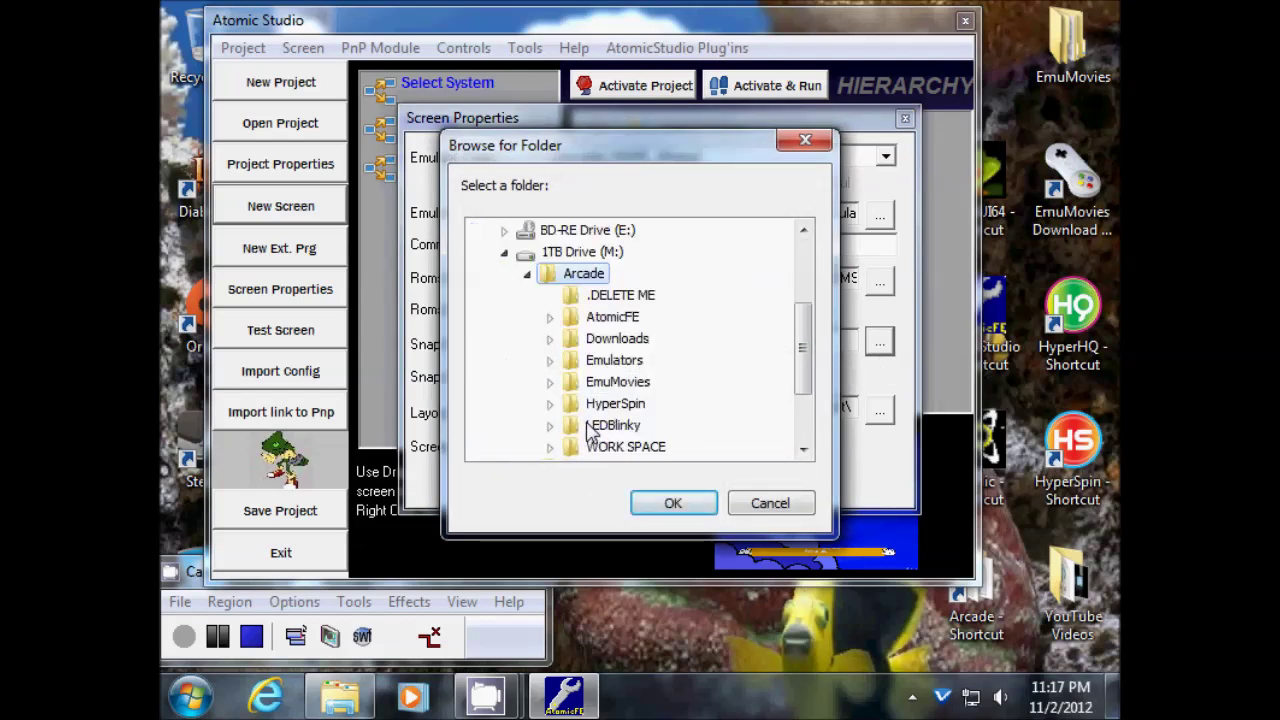
{"action": "double_click", "coordinate": [618, 362]}
{"action": "scroll", "coordinate": [705, 363], "scroll_direction": "down", "scroll_amount": 2}
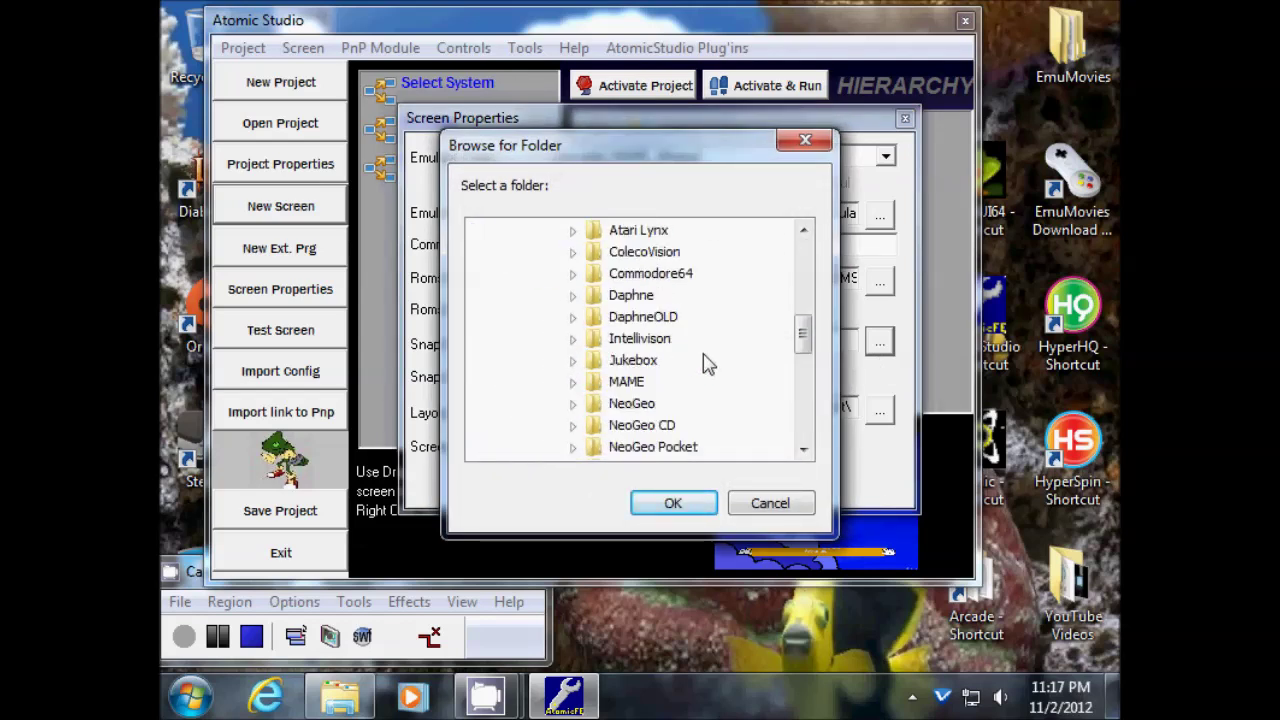
{"action": "double_click", "coordinate": [630, 382]}
{"action": "double_click", "coordinate": [700, 406]}
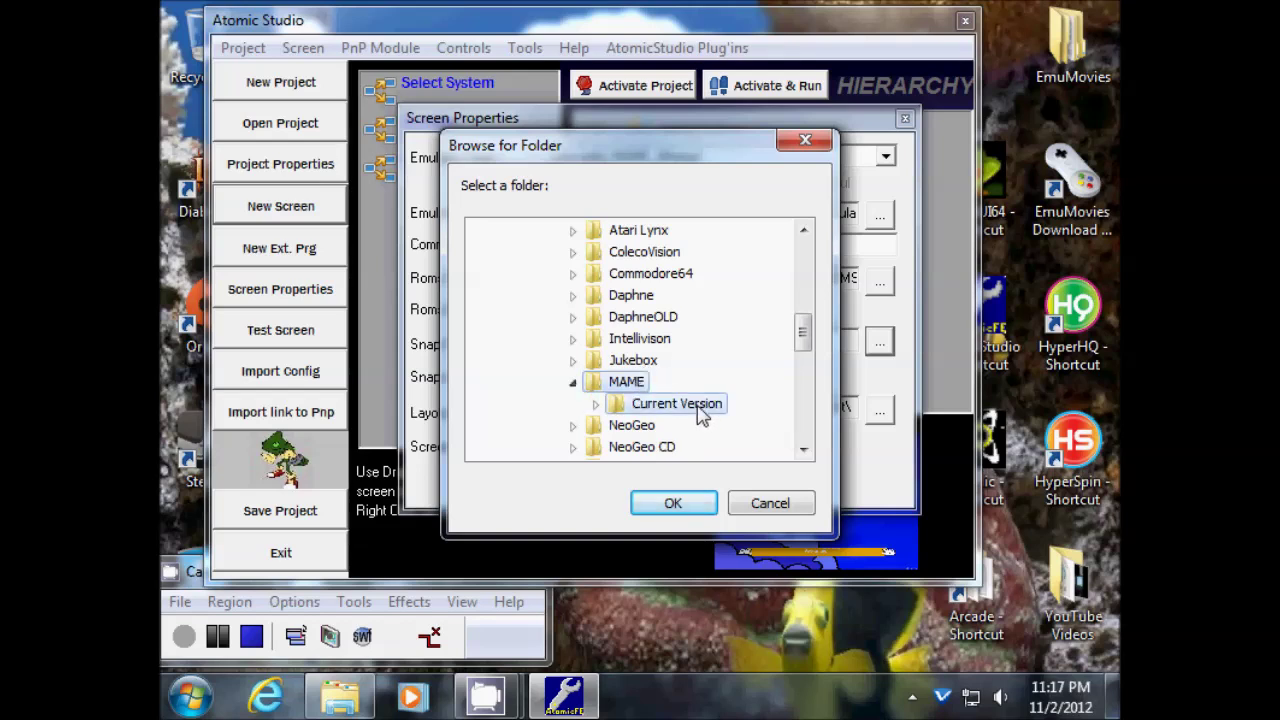
{"action": "scroll", "coordinate": [716, 421], "scroll_direction": "down", "scroll_amount": 1}
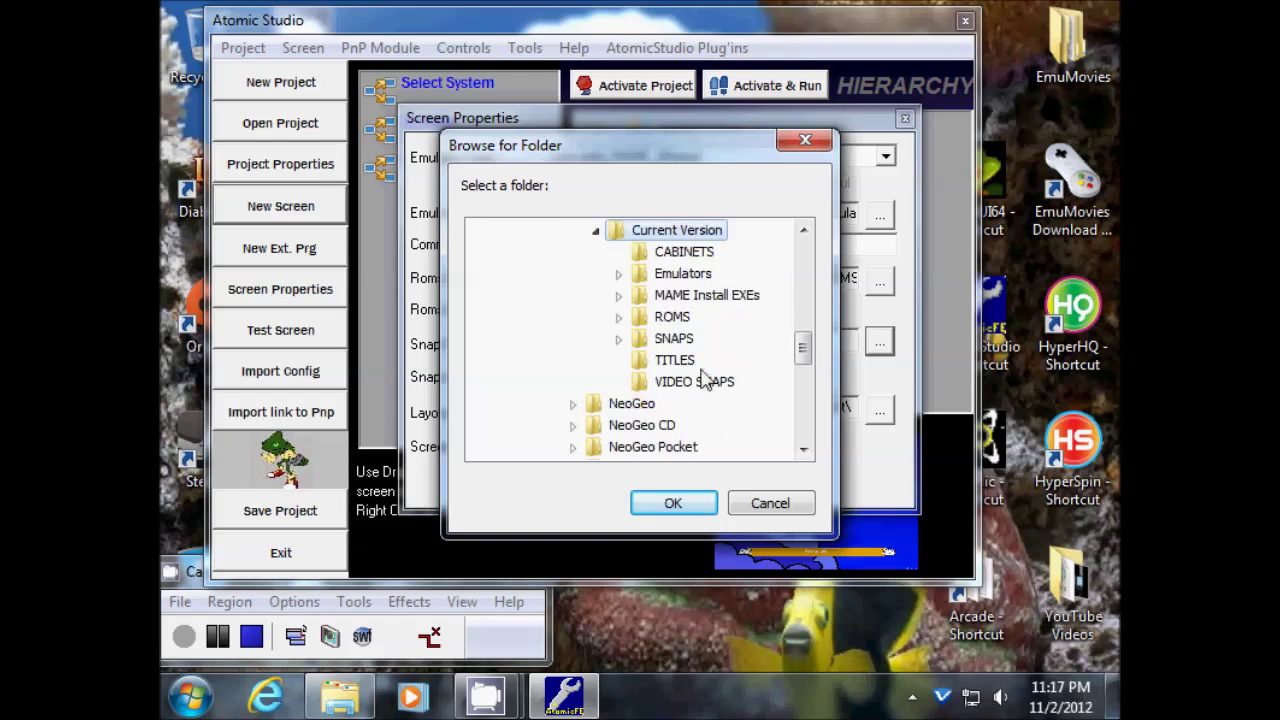
{"action": "left_click", "coordinate": [685, 340]}
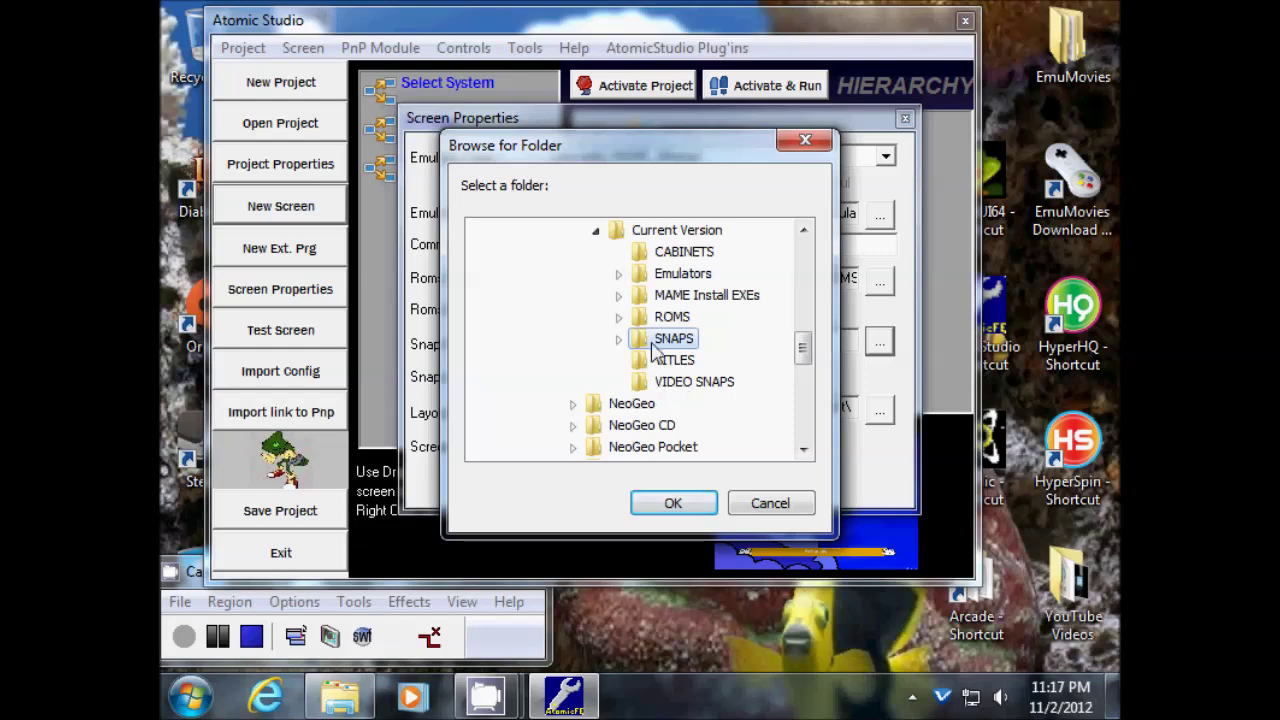
{"action": "left_click", "coordinate": [673, 503]}
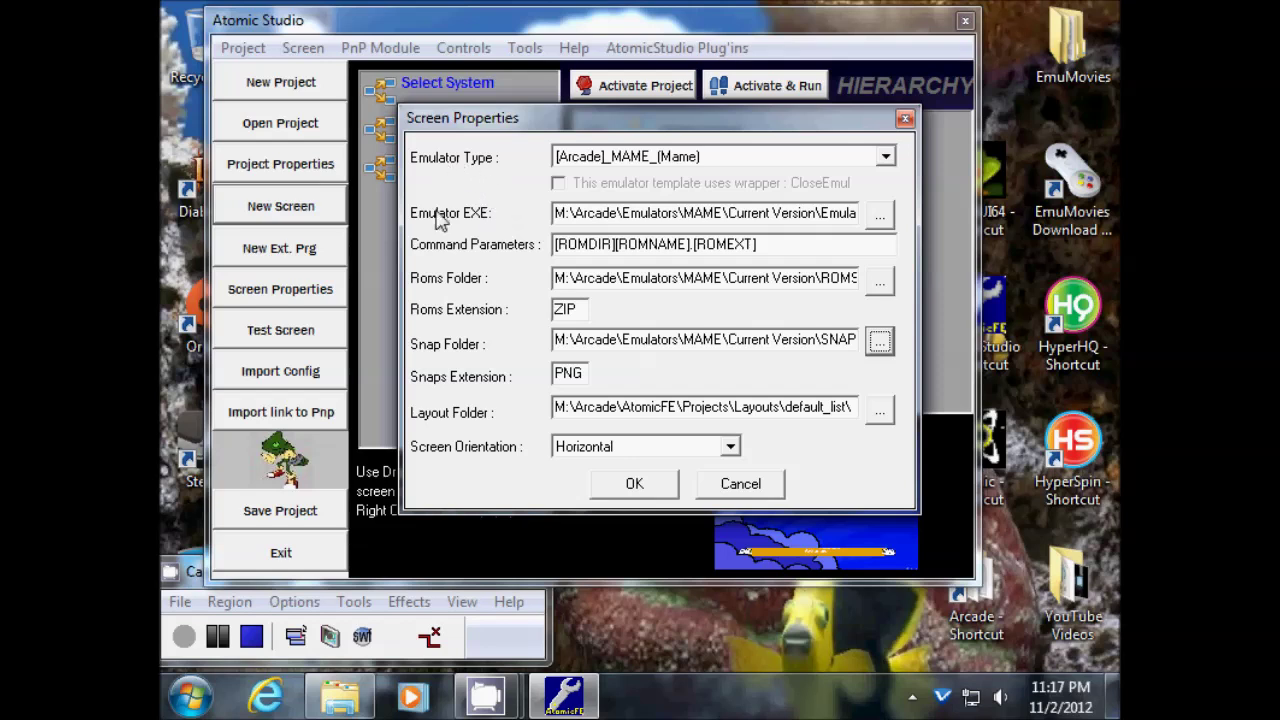
Assign the proto_list layout to the .All Games screen and place the screen under Arcades in the hierarchy
{"action": "left_click", "coordinate": [880, 412]}
{"action": "left_click", "coordinate": [490, 295]}
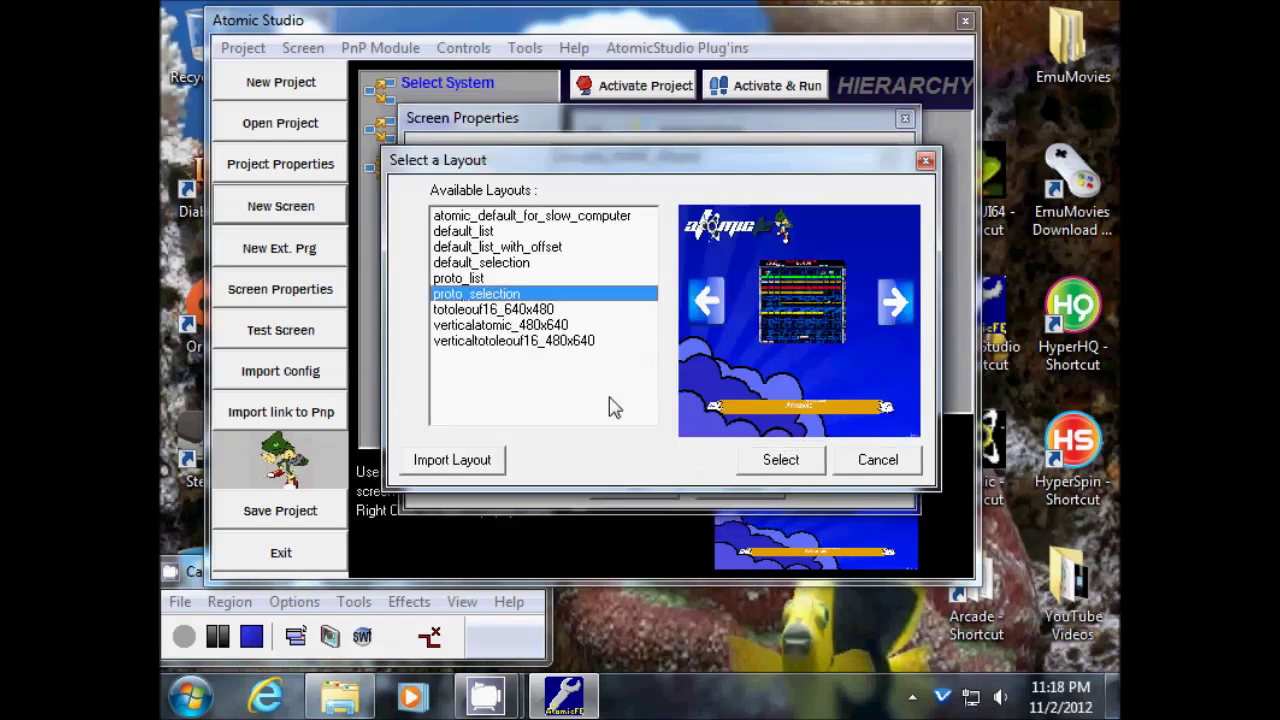
{"action": "left_click", "coordinate": [458, 279]}
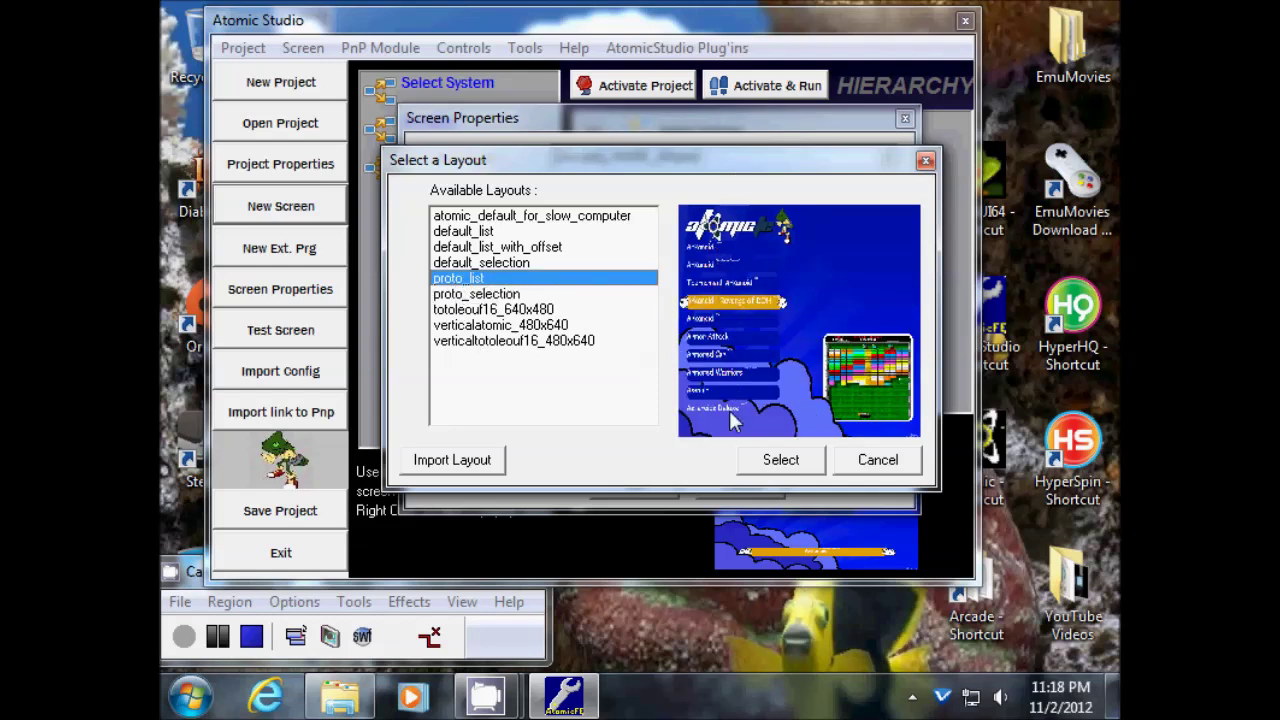
{"action": "left_click", "coordinate": [488, 297]}
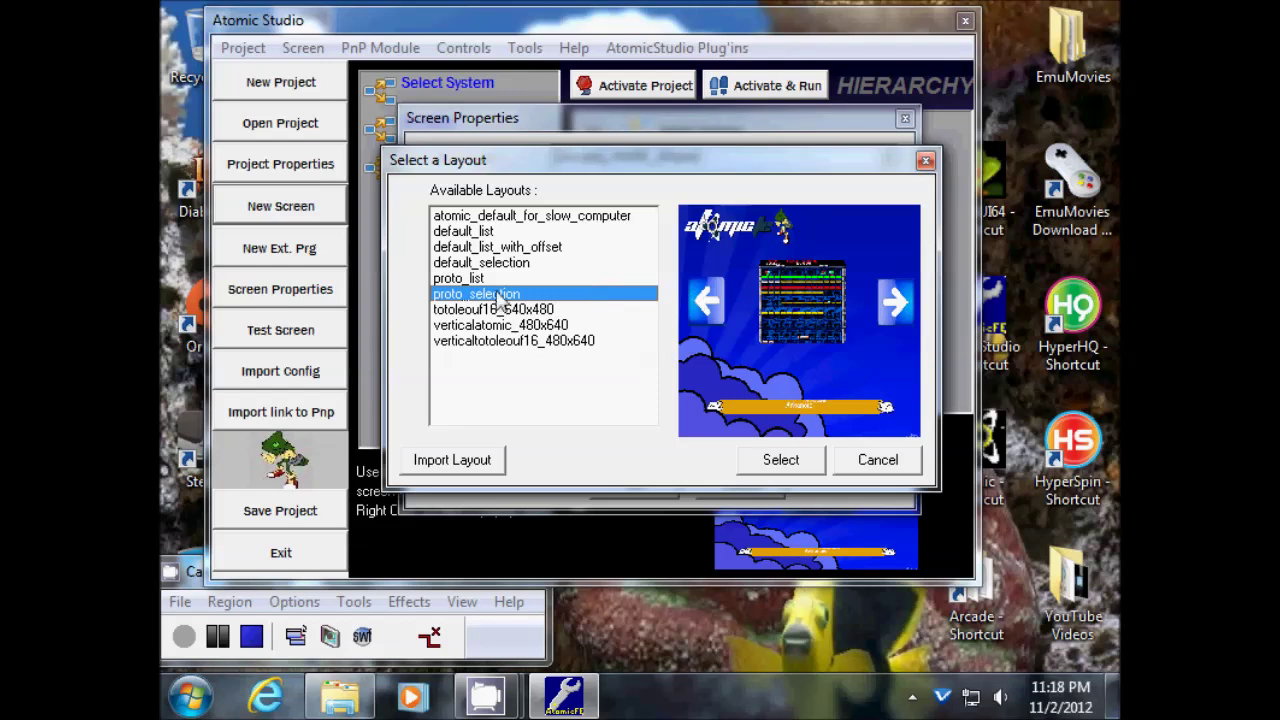
{"action": "left_click", "coordinate": [450, 279]}
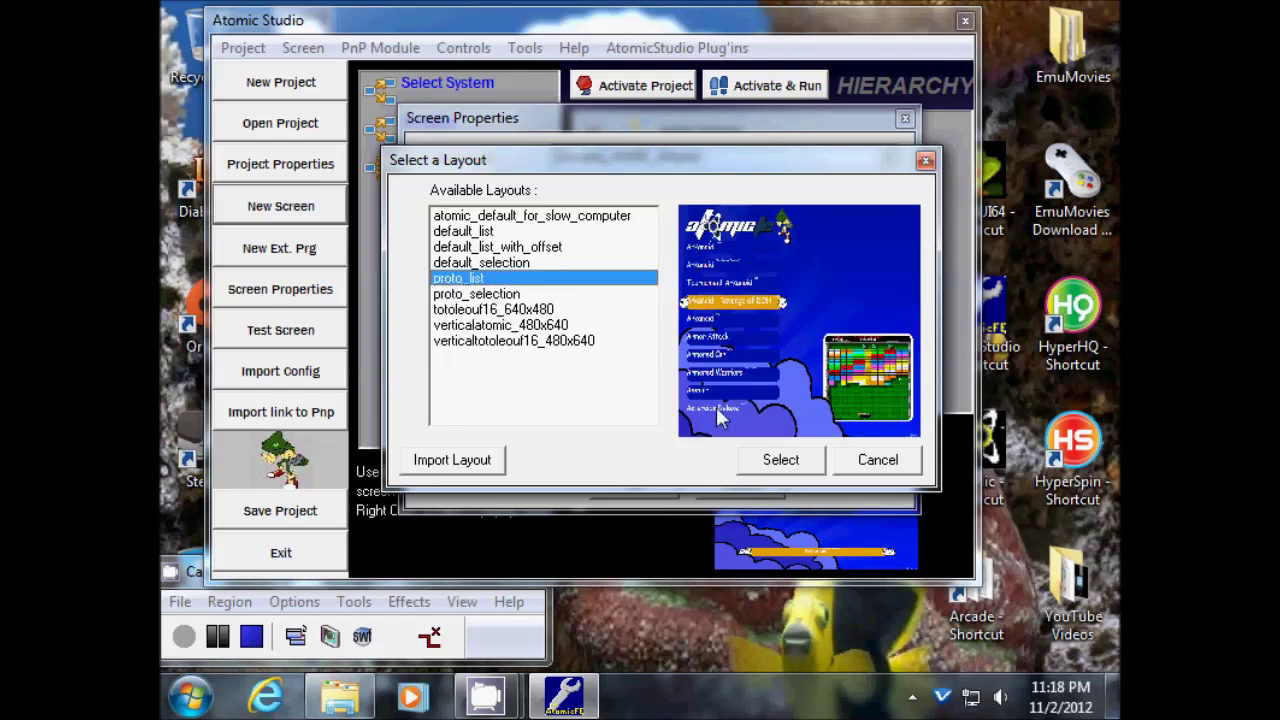
{"action": "left_click", "coordinate": [780, 476]}
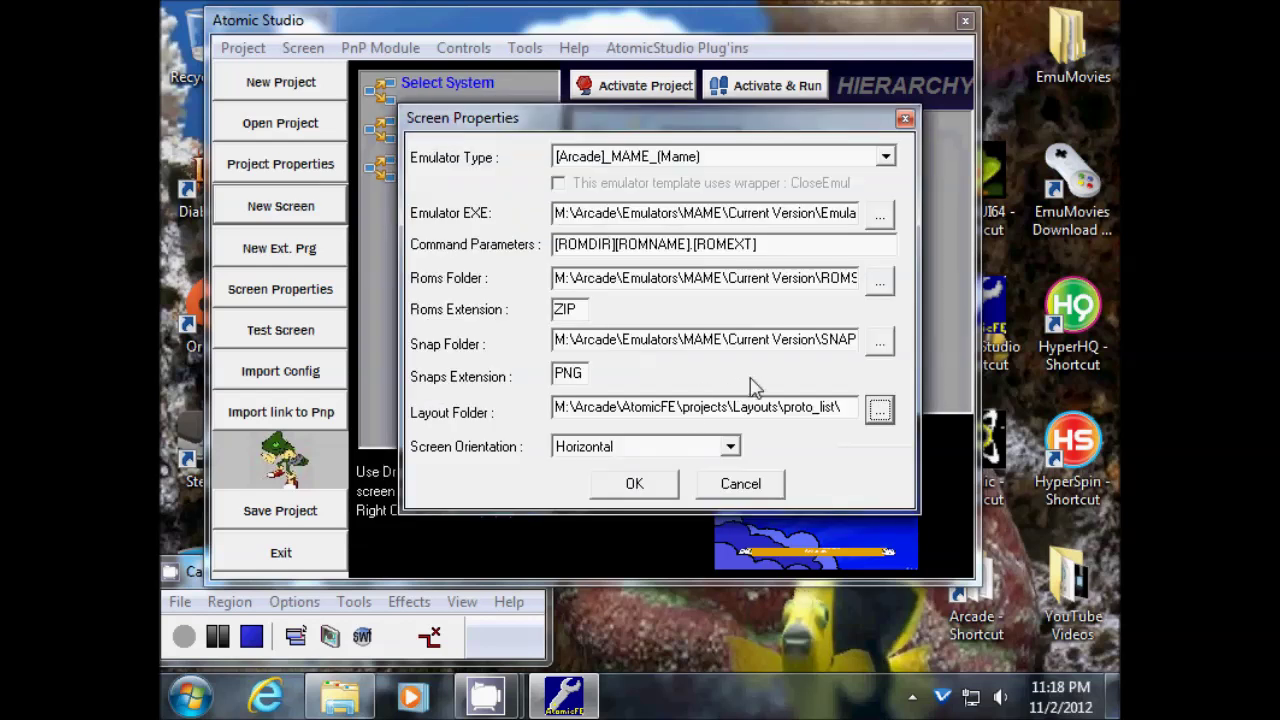
{"action": "left_click", "coordinate": [634, 484]}
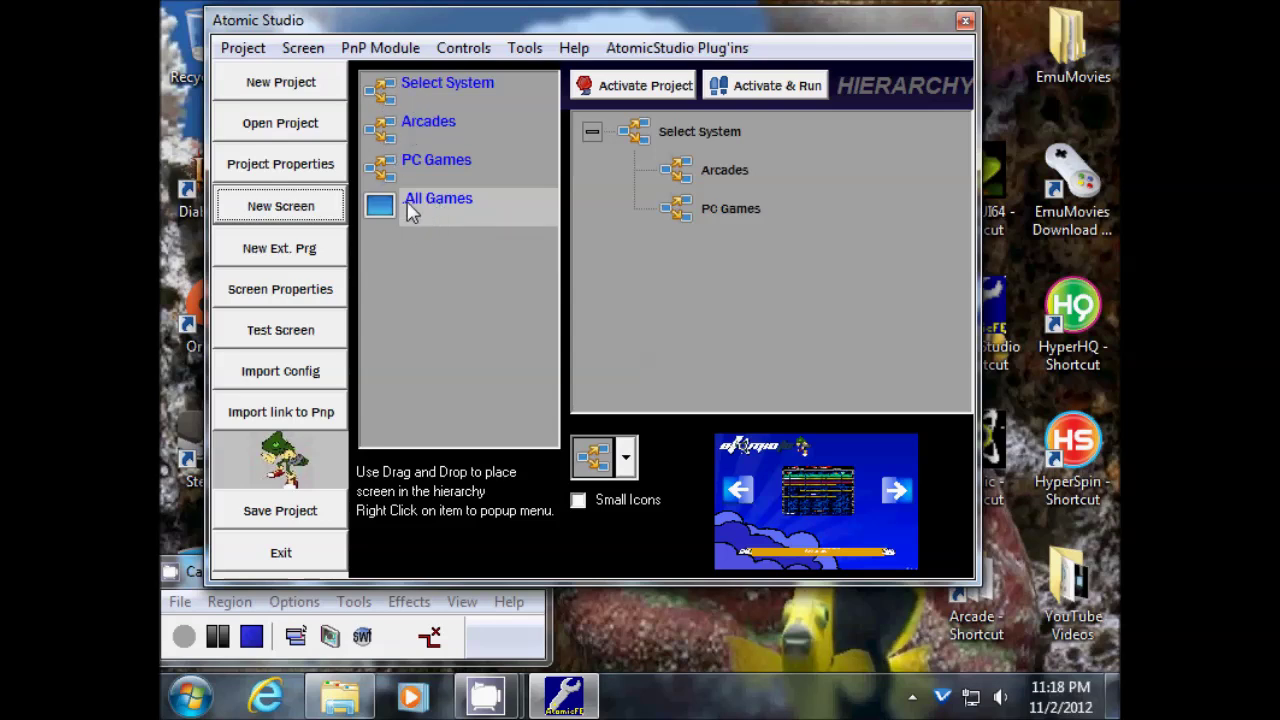
{"action": "left_click_drag", "start_coordinate": [387, 203], "coordinate": [728, 172]}
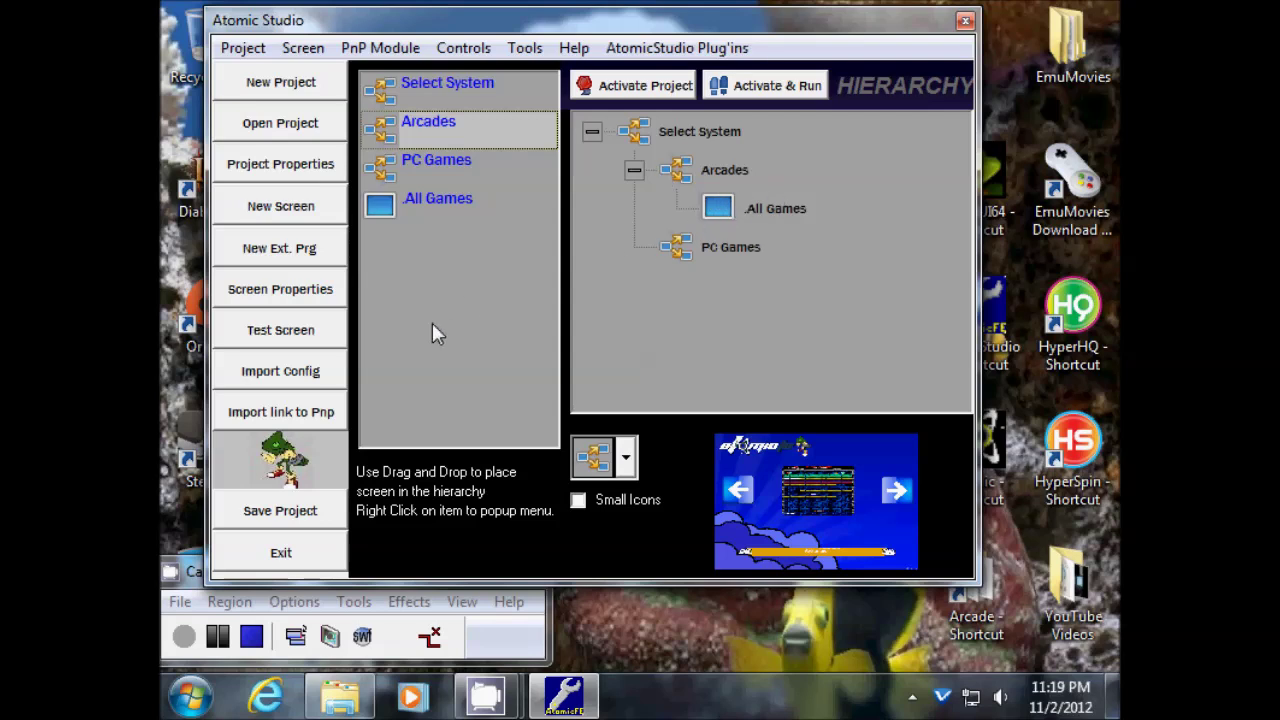
Create a new screen named "Shooter" that displays a list of games to launch
{"action": "left_click", "coordinate": [280, 214]}
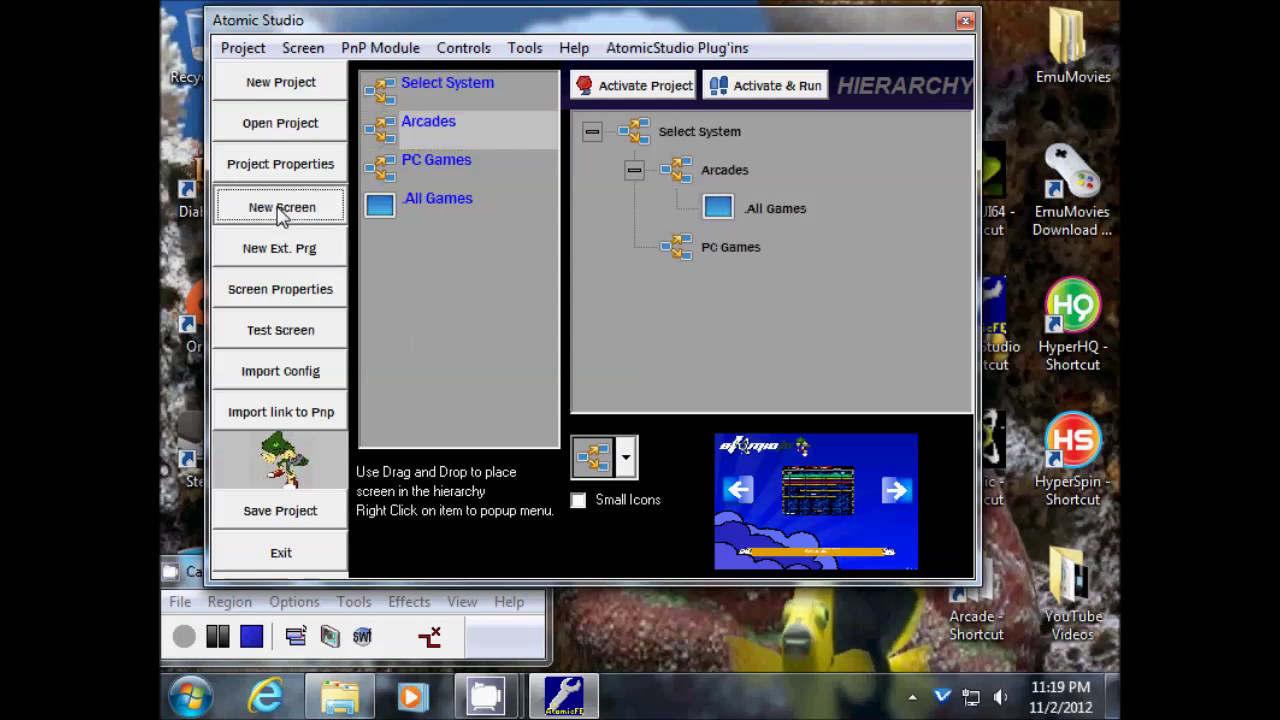
{"action": "left_click_drag", "start_coordinate": [513, 313], "coordinate": [375, 318]}
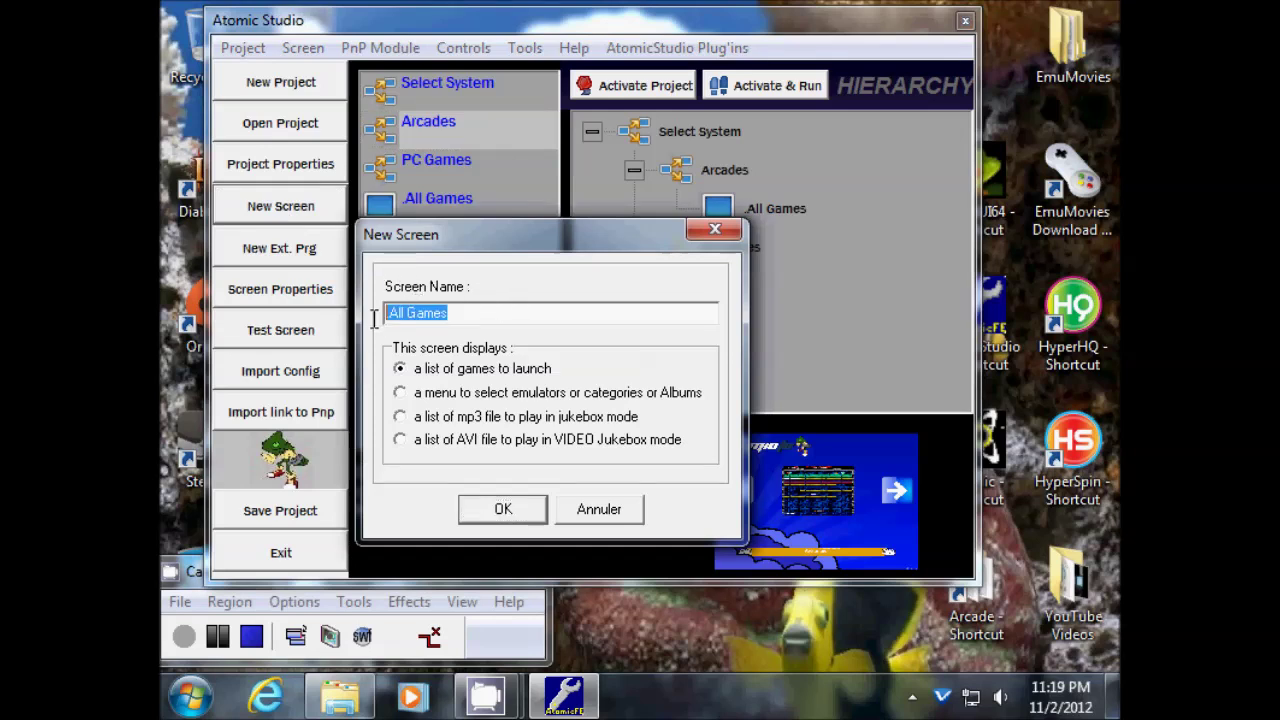
{"action": "type", "text": "Sho"}
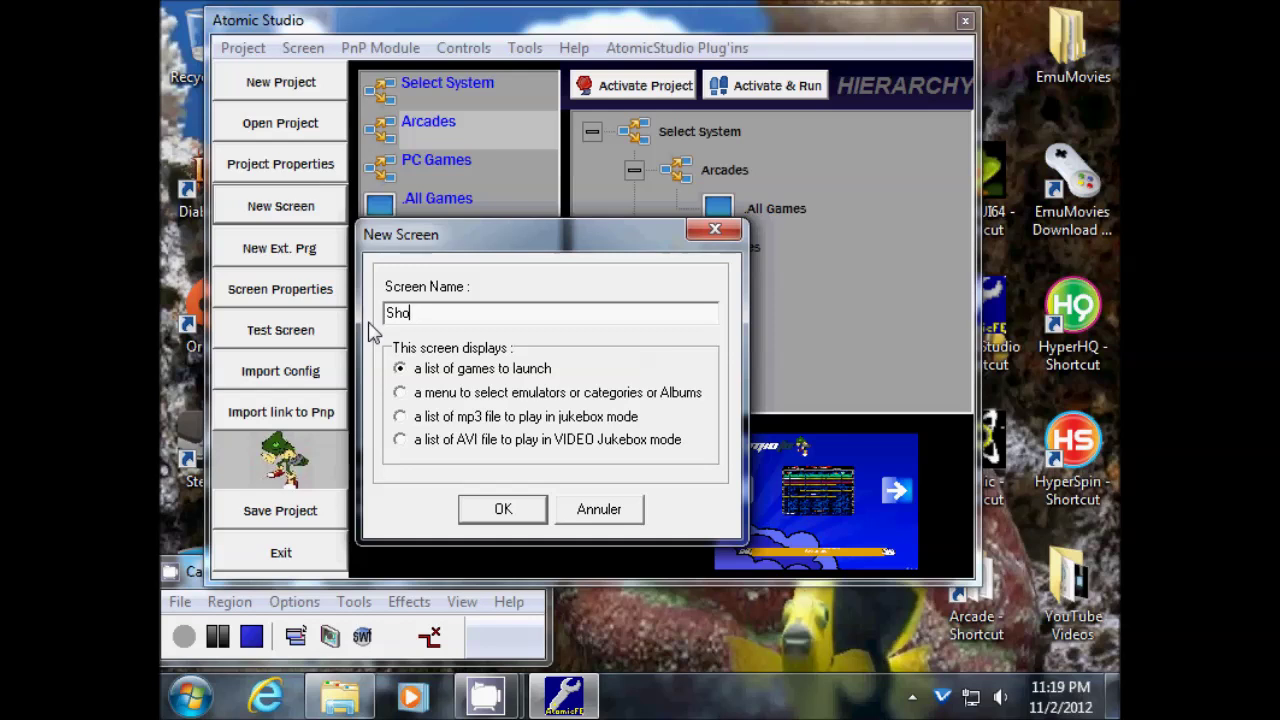
{"action": "type", "text": "oter"}
{"action": "key", "text": "Tab"}
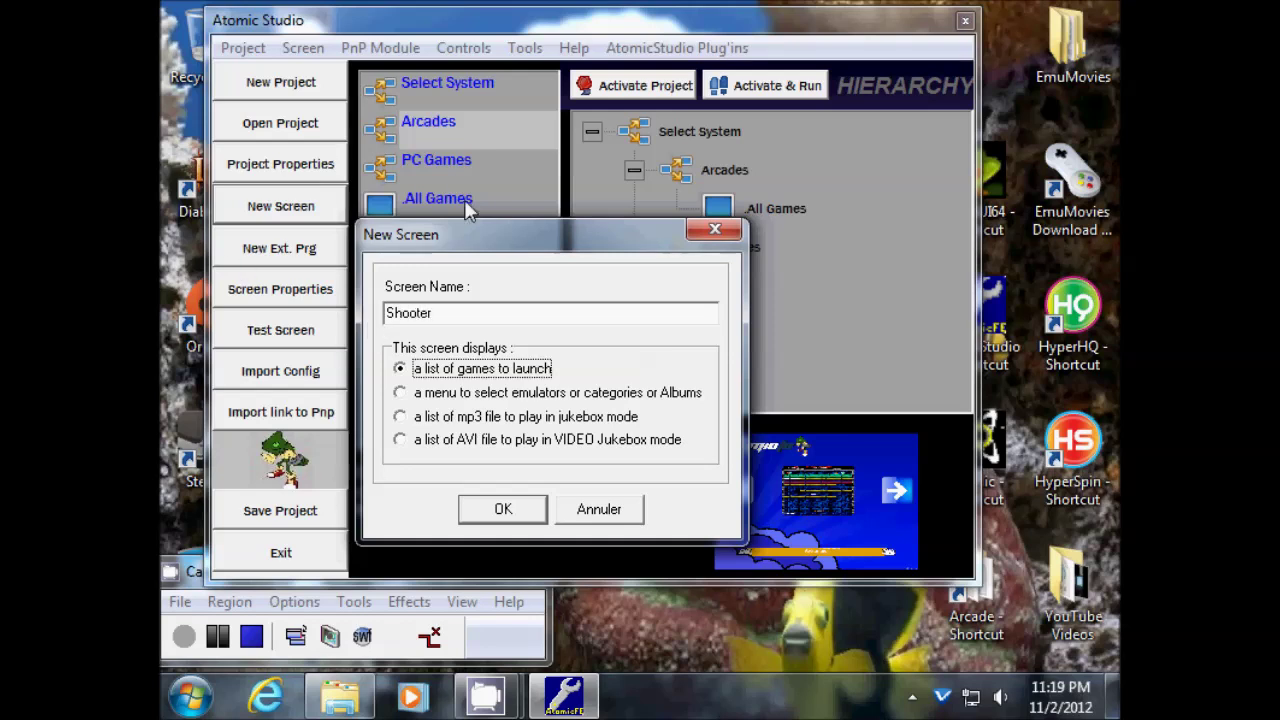
{"action": "left_click", "coordinate": [522, 510]}
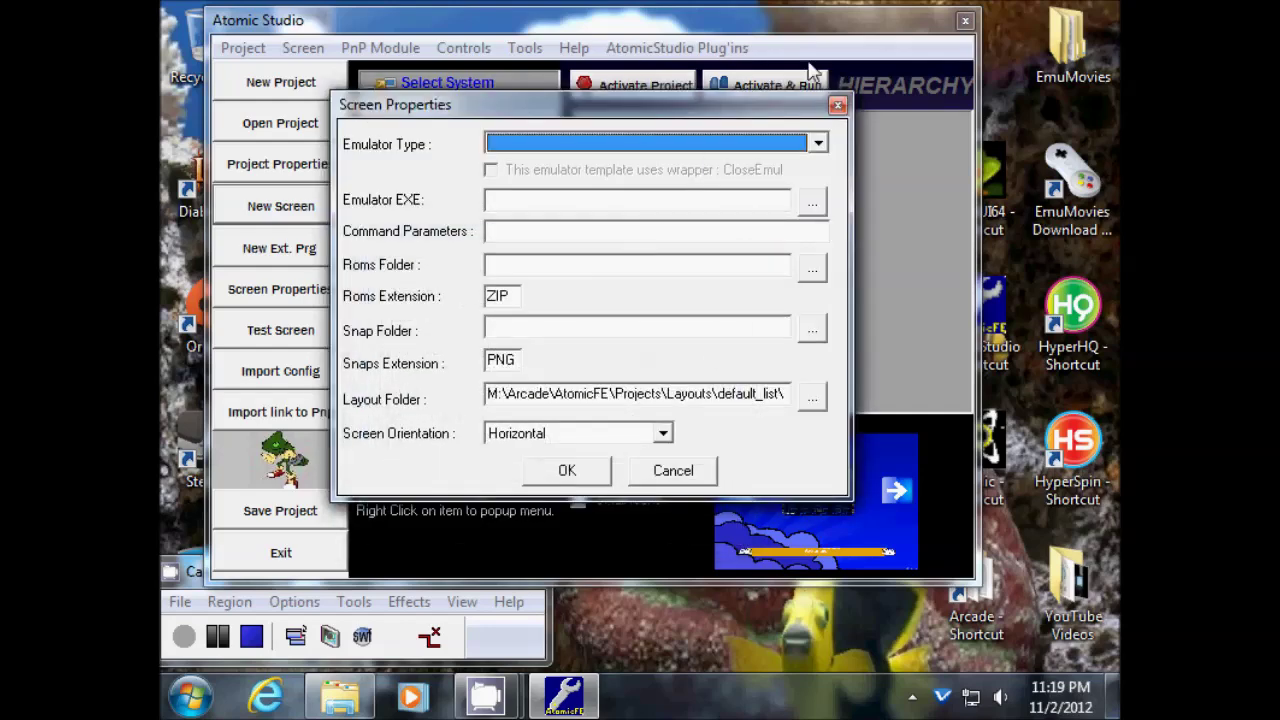
Set the Shooter screen's emulator type to [Arcade]_MAME_(Mame) and its executable to MameUI64.exe from the Current Version folder
{"action": "left_click", "coordinate": [818, 145]}
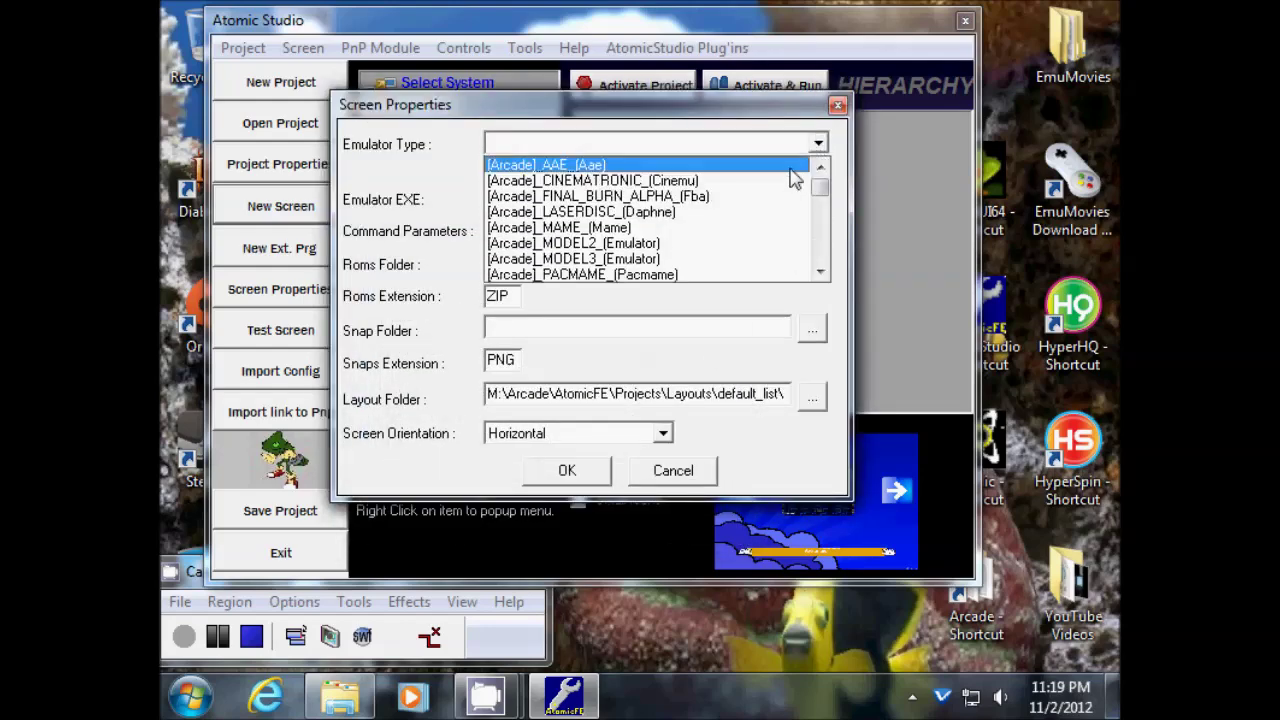
{"action": "left_click", "coordinate": [758, 228]}
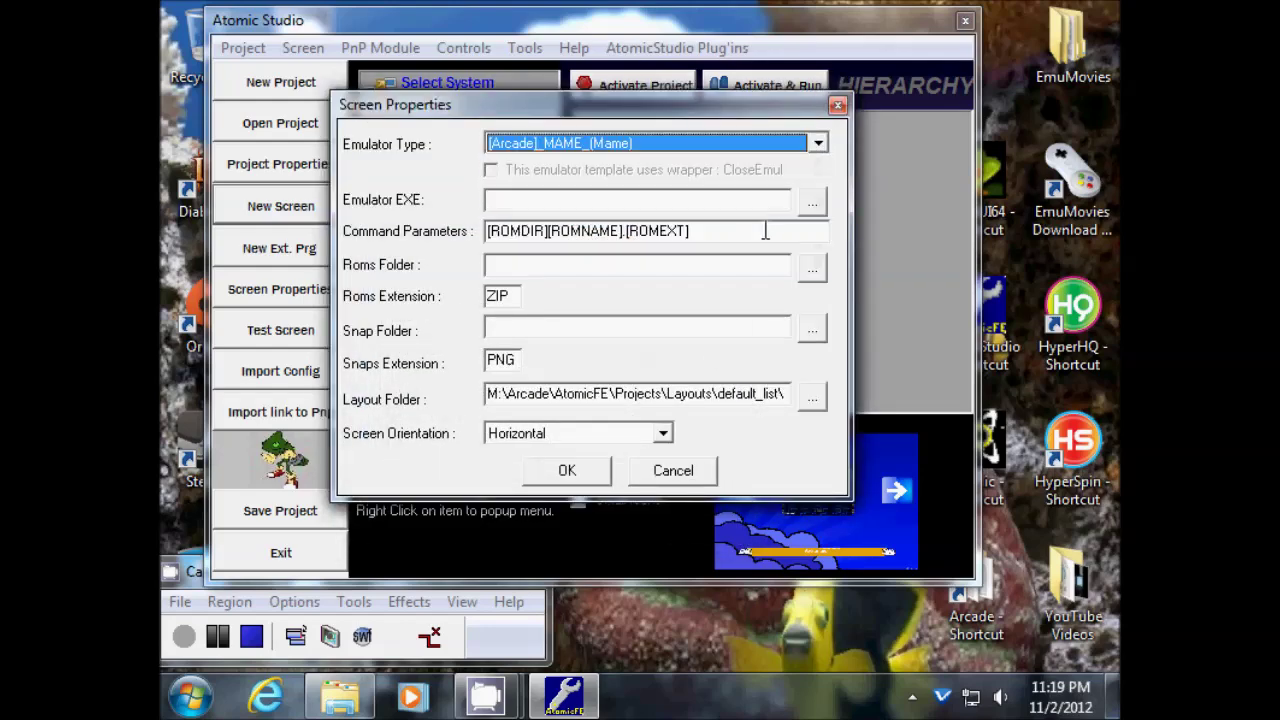
{"action": "left_click", "coordinate": [812, 203]}
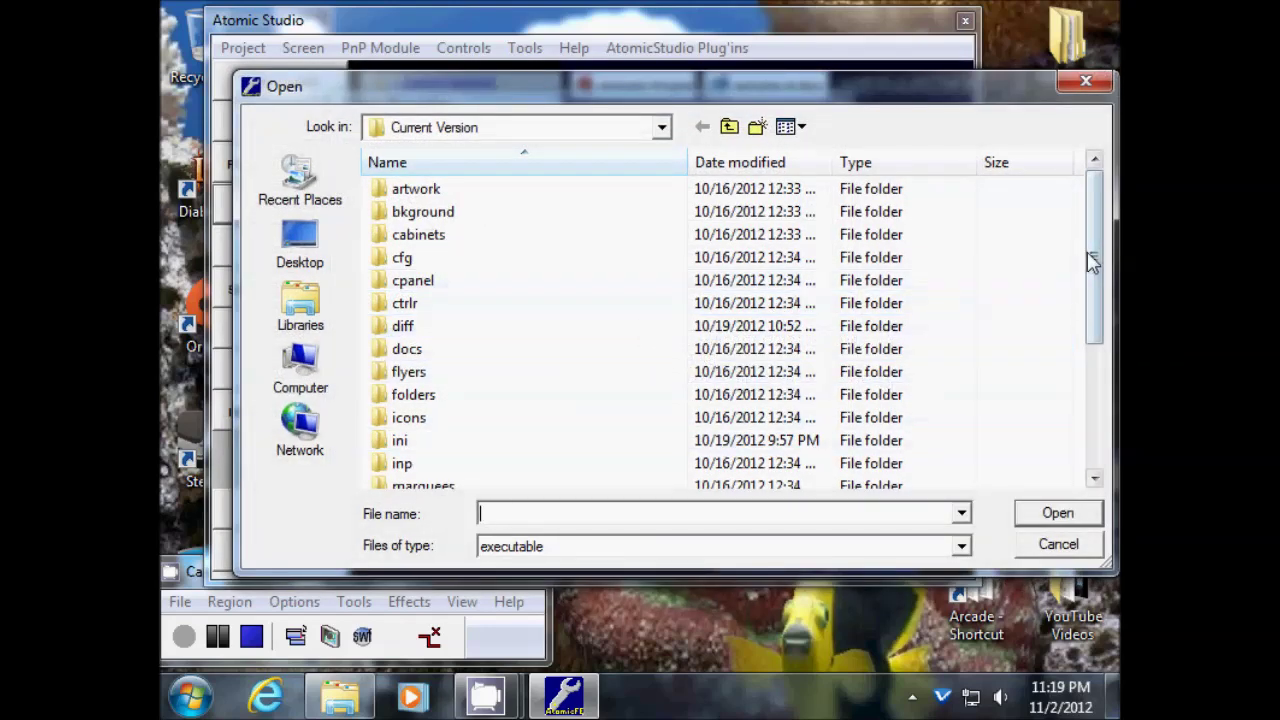
{"action": "left_click_drag", "start_coordinate": [1088, 263], "coordinate": [1088, 408]}
{"action": "left_click", "coordinate": [450, 464]}
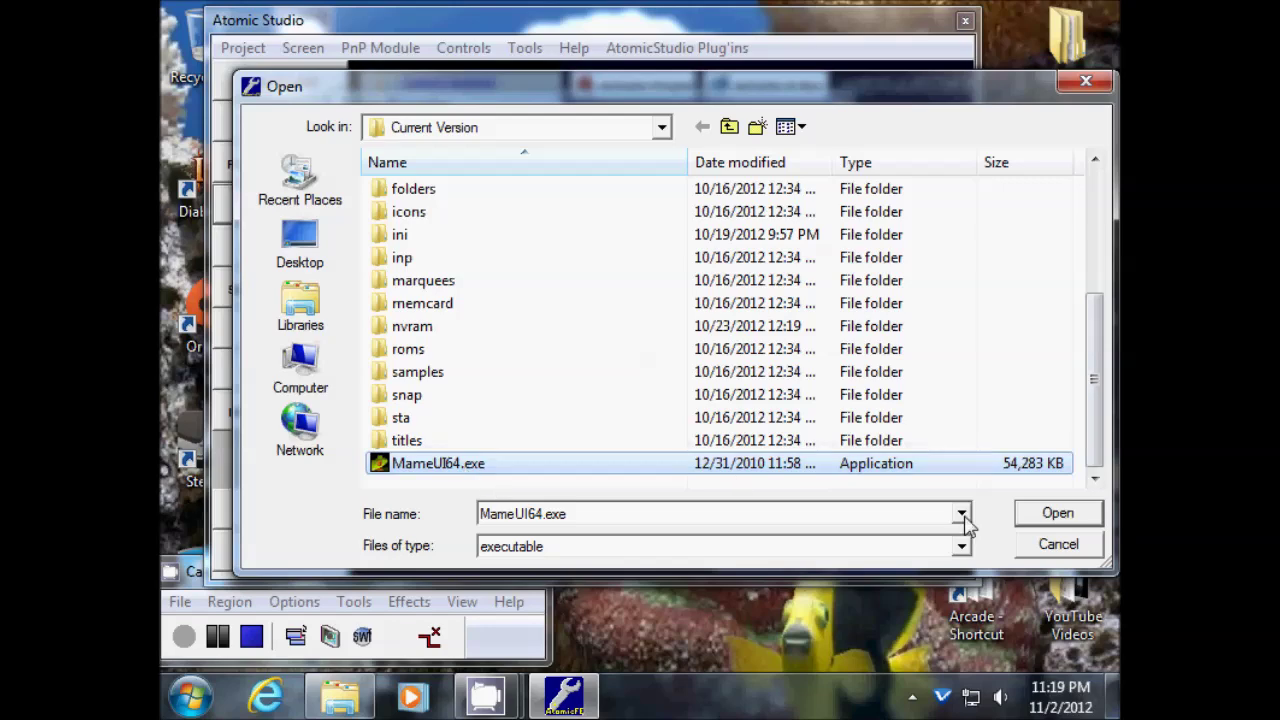
{"action": "left_click", "coordinate": [1057, 513]}
Set the Shooter screen's roms folder to M:\Arcade\Emulators\MAME\Current Version\ROMS
{"action": "left_click", "coordinate": [813, 268]}
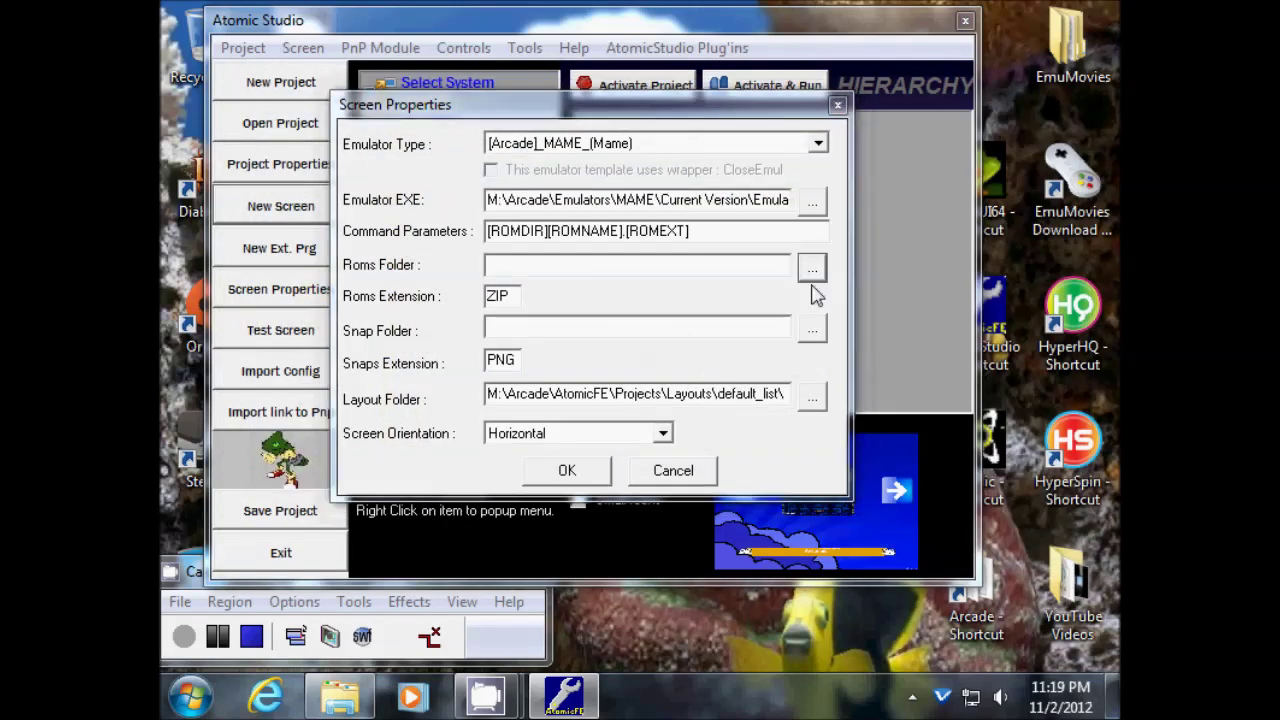
{"action": "double_click", "coordinate": [583, 408]}
{"action": "double_click", "coordinate": [583, 425]}
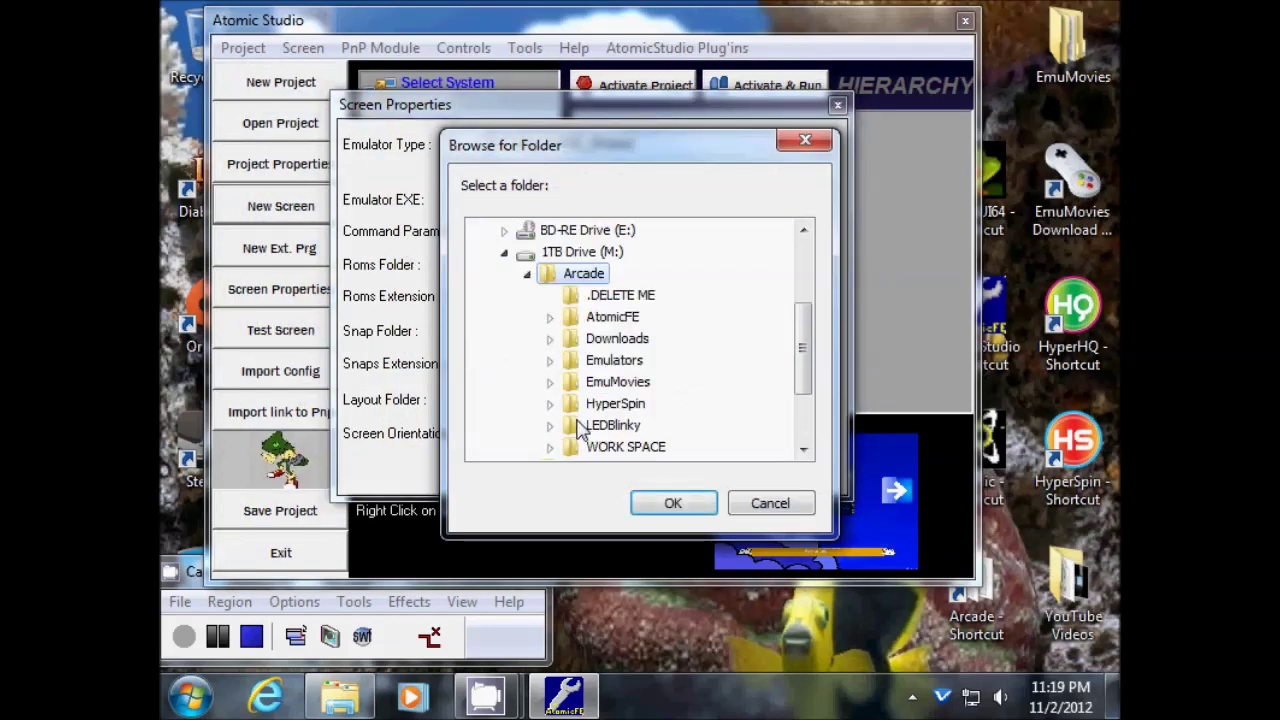
{"action": "double_click", "coordinate": [616, 362]}
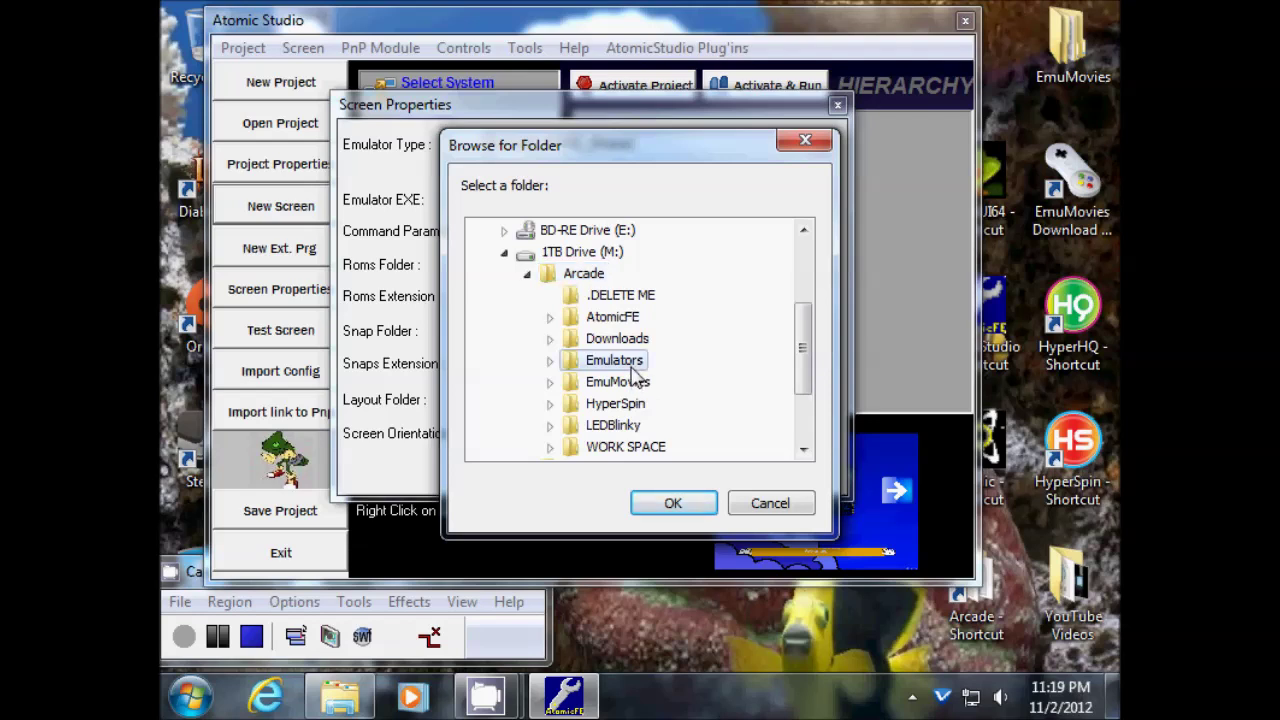
{"action": "scroll", "coordinate": [646, 434], "scroll_direction": "down", "scroll_amount": 2}
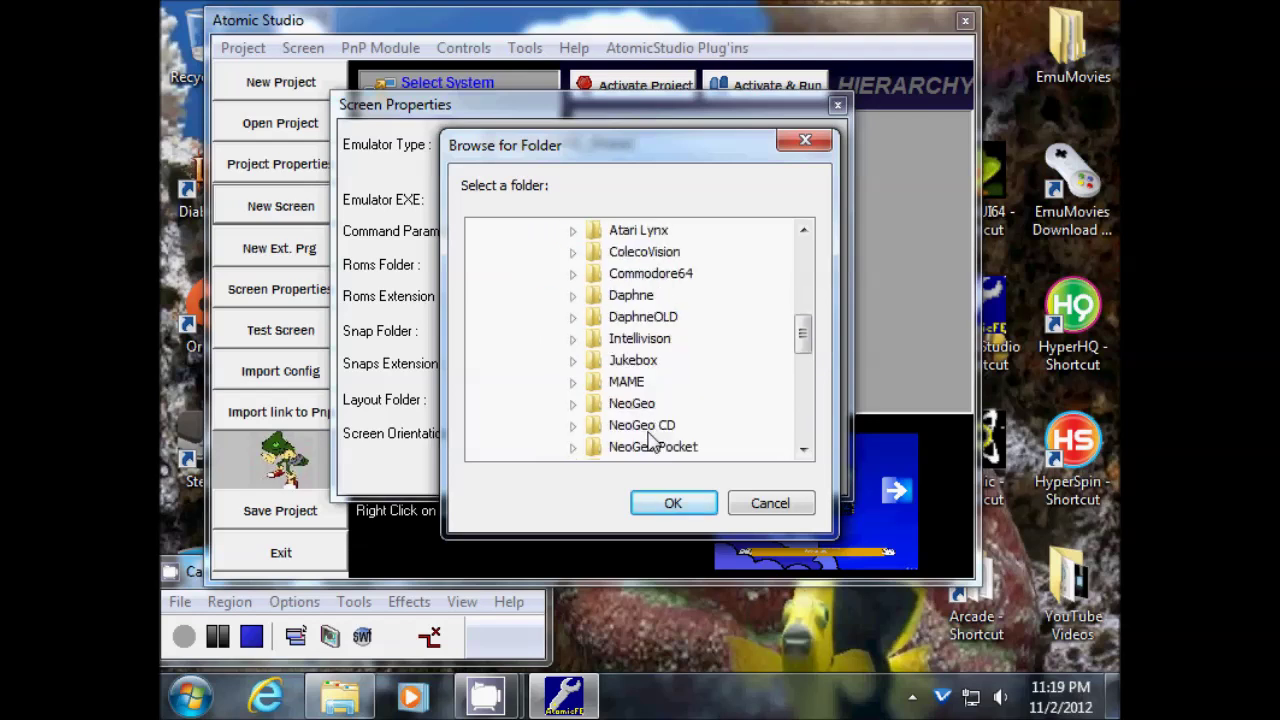
{"action": "double_click", "coordinate": [622, 384]}
{"action": "double_click", "coordinate": [648, 404]}
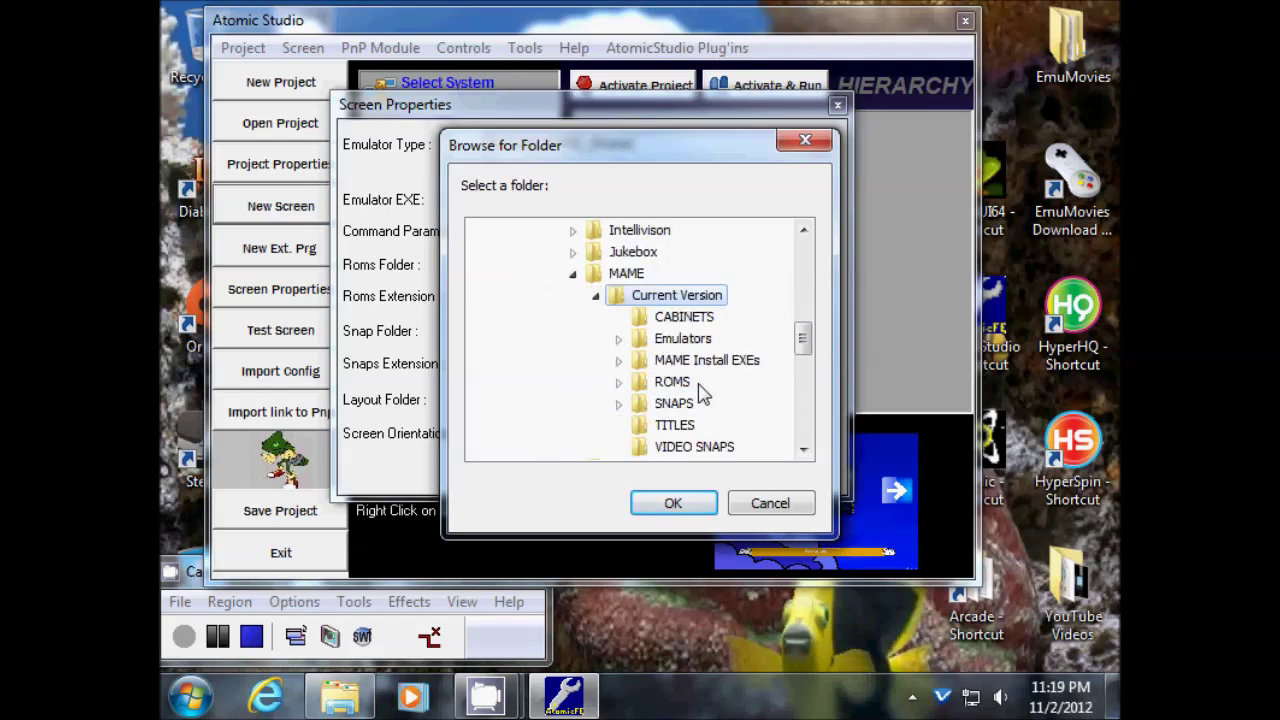
{"action": "left_click", "coordinate": [670, 382]}
{"action": "left_click", "coordinate": [672, 503]}
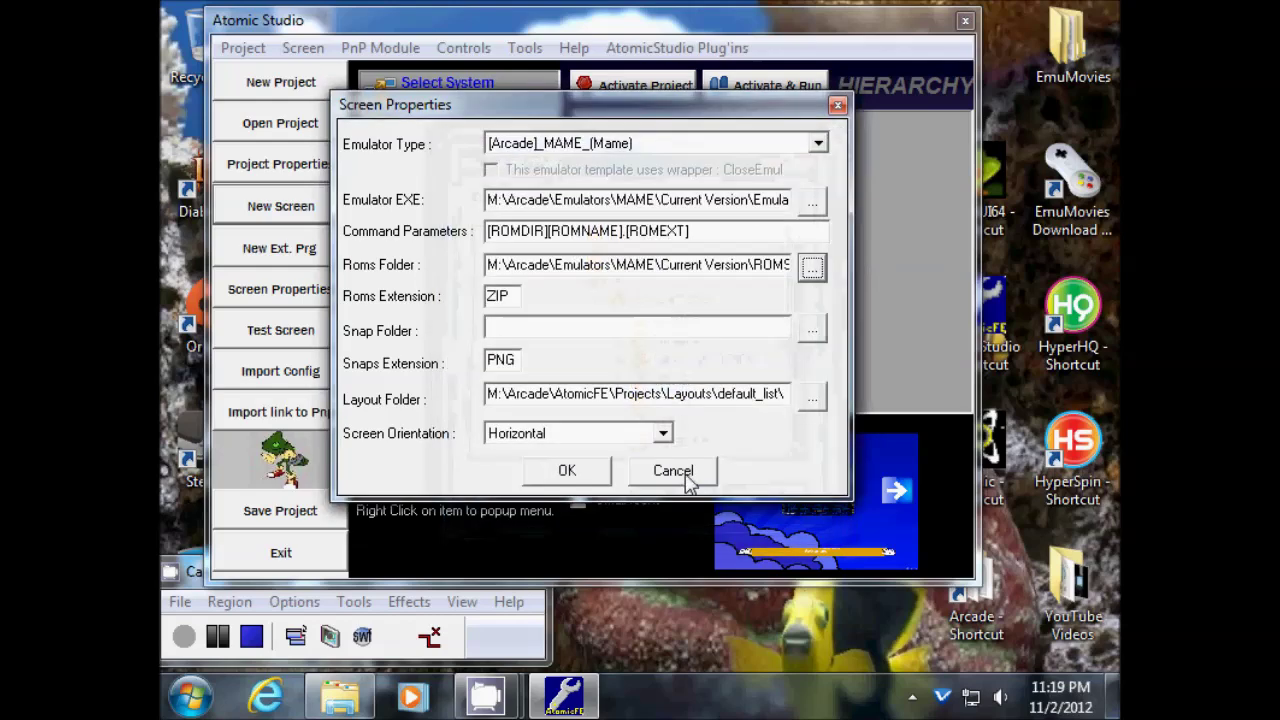
Set the Shooter screen's snap folder to M:\Arcade\Emulators\MAME\Current Version\SNAPS
{"action": "left_click", "coordinate": [812, 330]}
{"action": "double_click", "coordinate": [601, 404]}
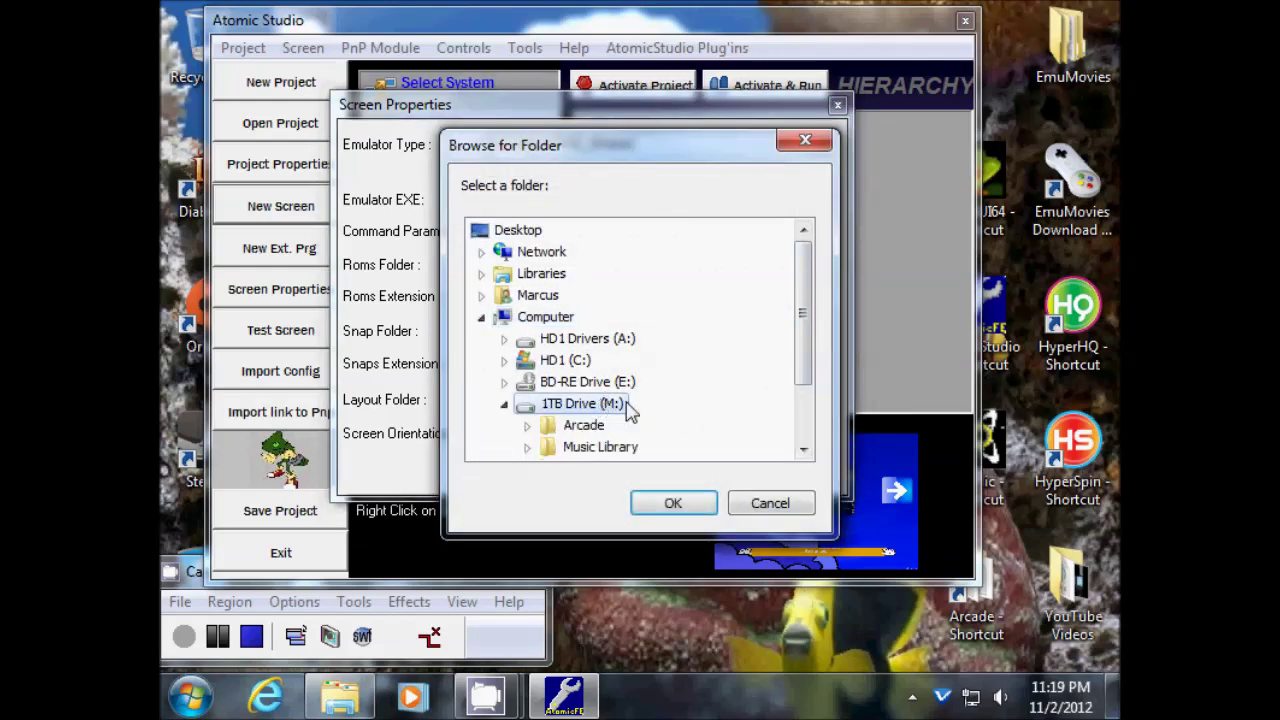
{"action": "double_click", "coordinate": [585, 428]}
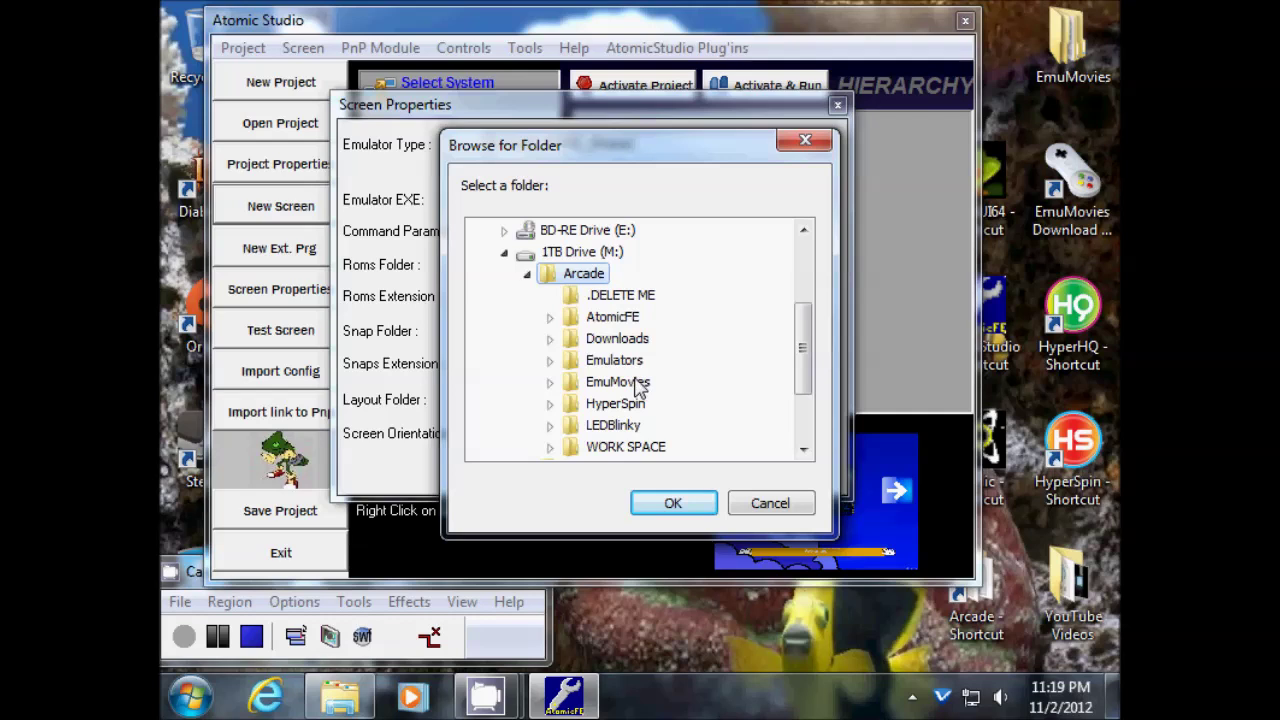
{"action": "double_click", "coordinate": [614, 362]}
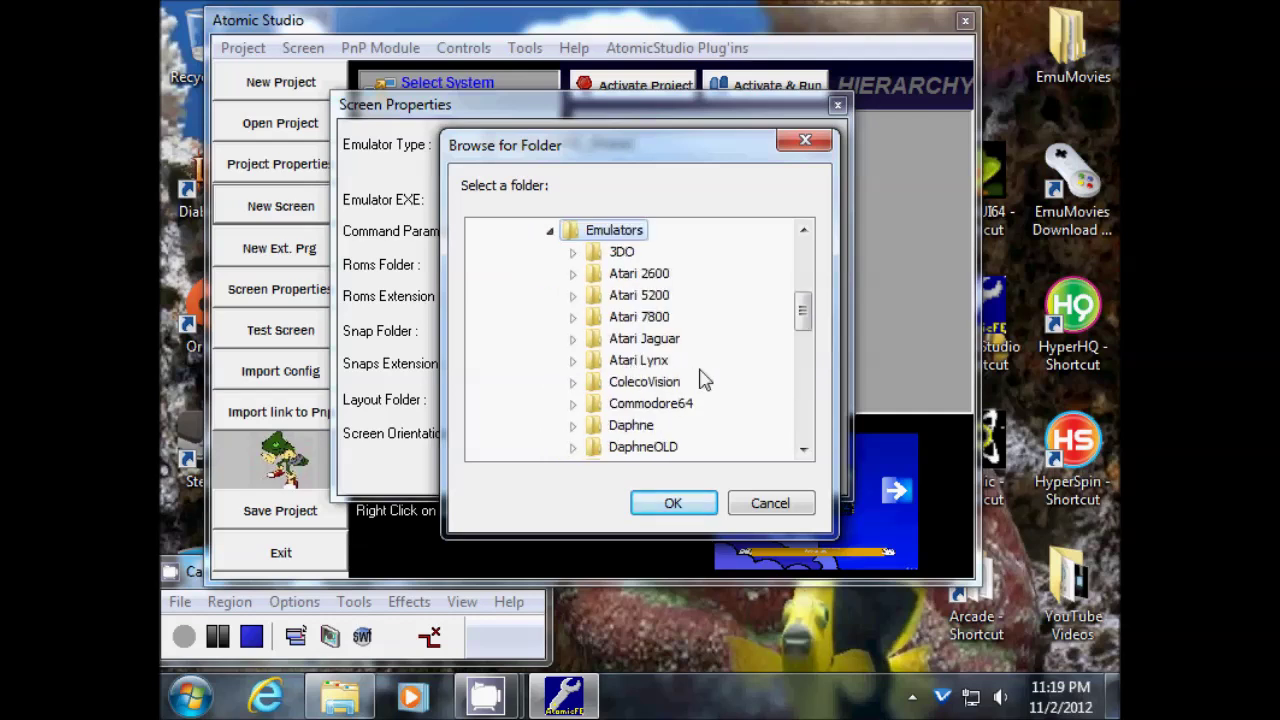
{"action": "scroll", "coordinate": [700, 378], "scroll_direction": "down", "scroll_amount": 3}
{"action": "double_click", "coordinate": [640, 318]}
{"action": "left_click", "coordinate": [708, 342]}
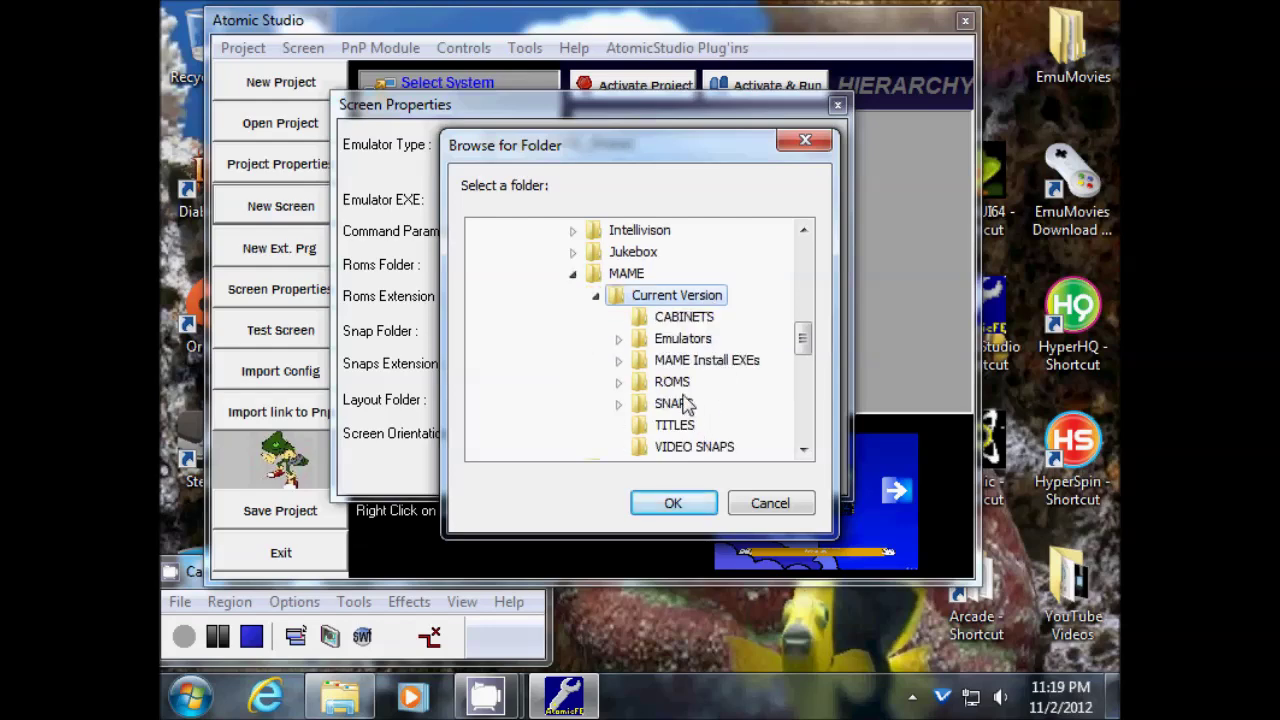
{"action": "left_click", "coordinate": [676, 404]}
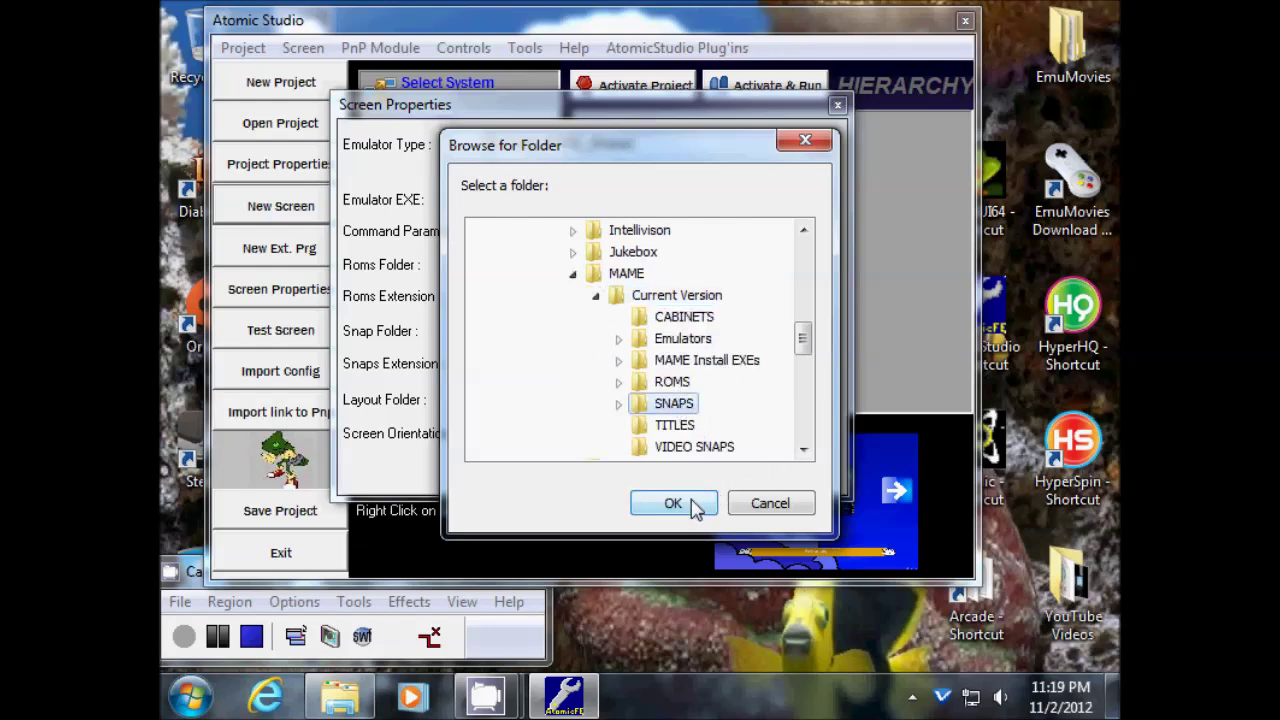
{"action": "left_click", "coordinate": [676, 503]}
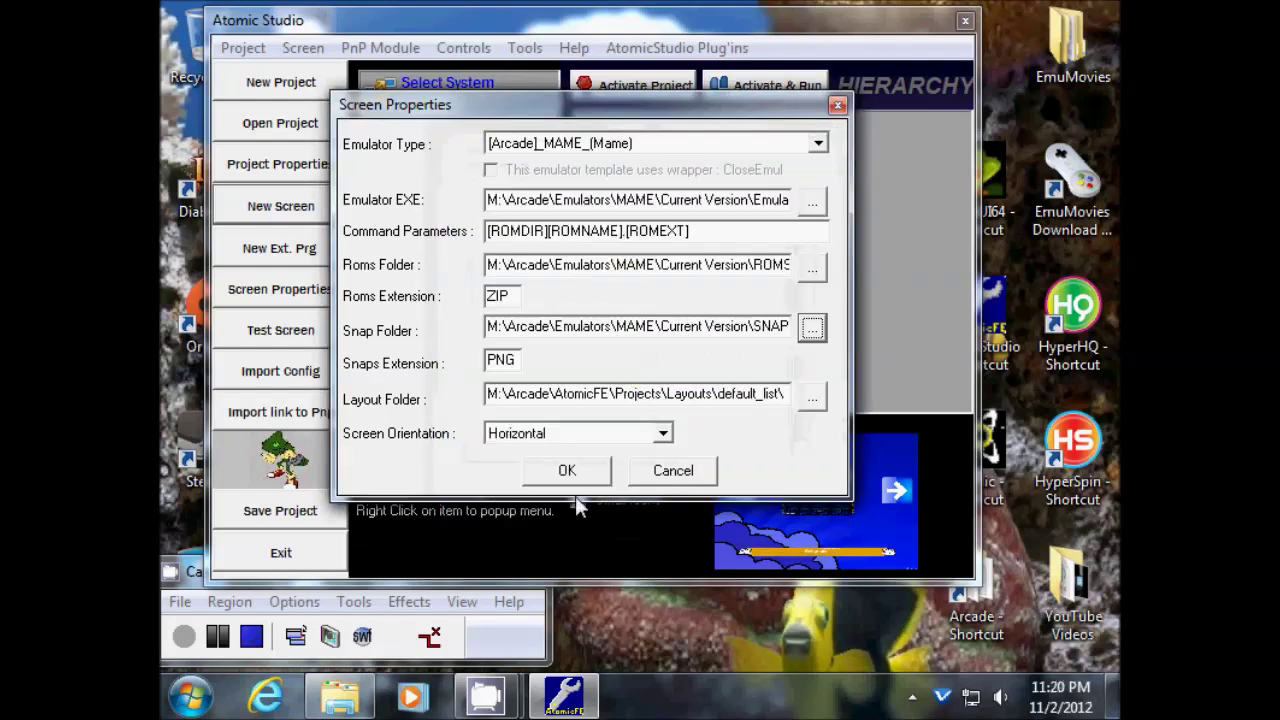
Assign the proto_list layout to the Shooter screen and place the screen under Arcades in the hierarchy
{"action": "left_click", "coordinate": [814, 398]}
{"action": "left_click_drag", "start_coordinate": [460, 262], "coordinate": [463, 303]}
{"action": "left_click", "coordinate": [460, 278]}
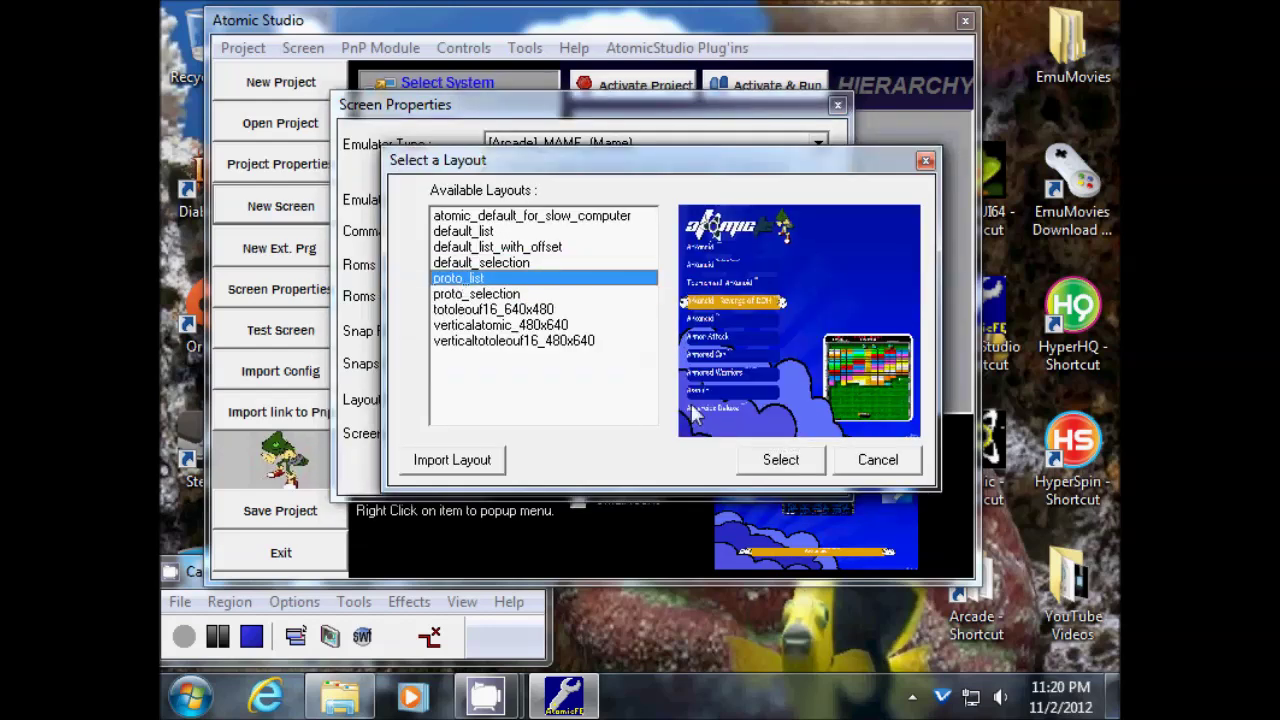
{"action": "left_click", "coordinate": [772, 452]}
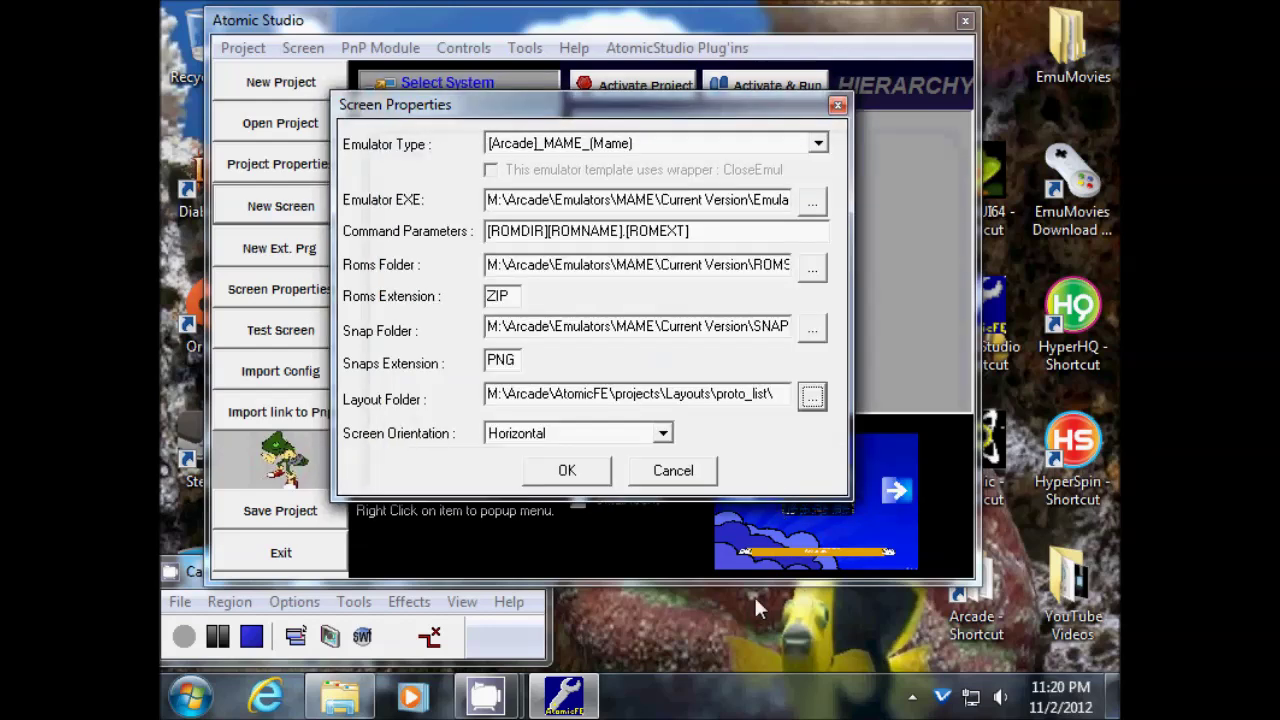
{"action": "left_click", "coordinate": [567, 472]}
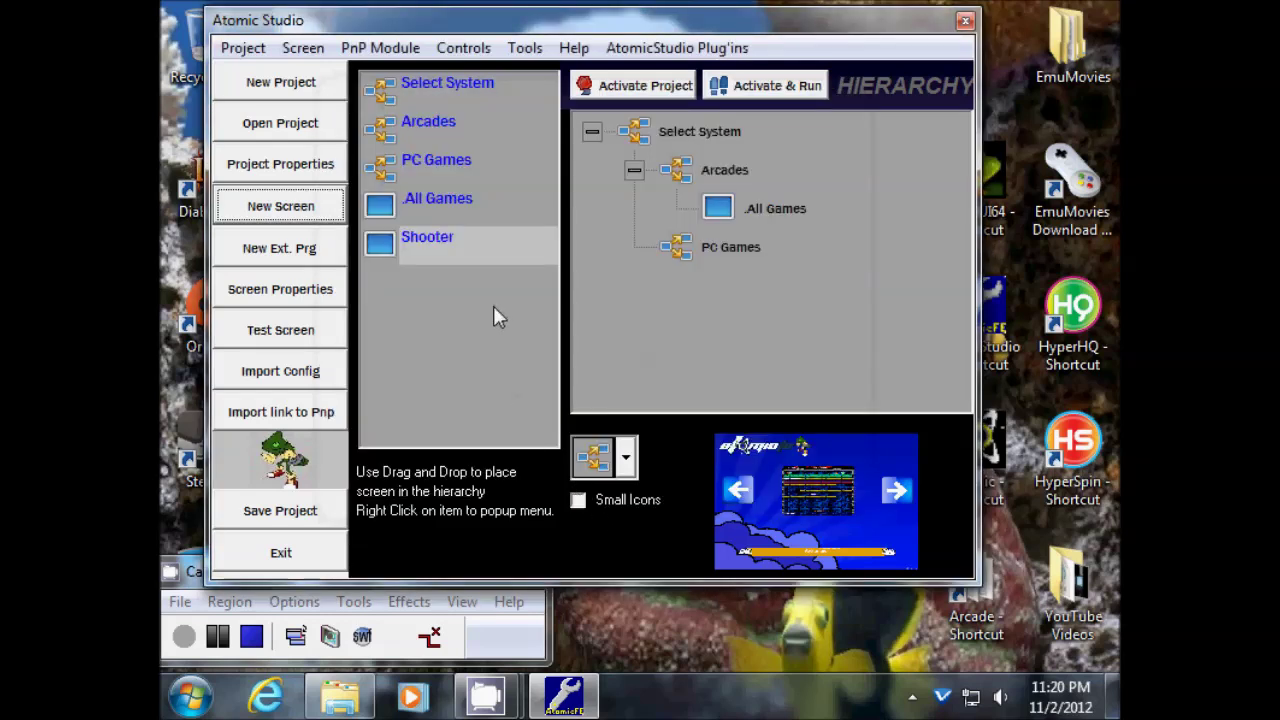
{"action": "left_click_drag", "start_coordinate": [403, 249], "coordinate": [726, 190]}
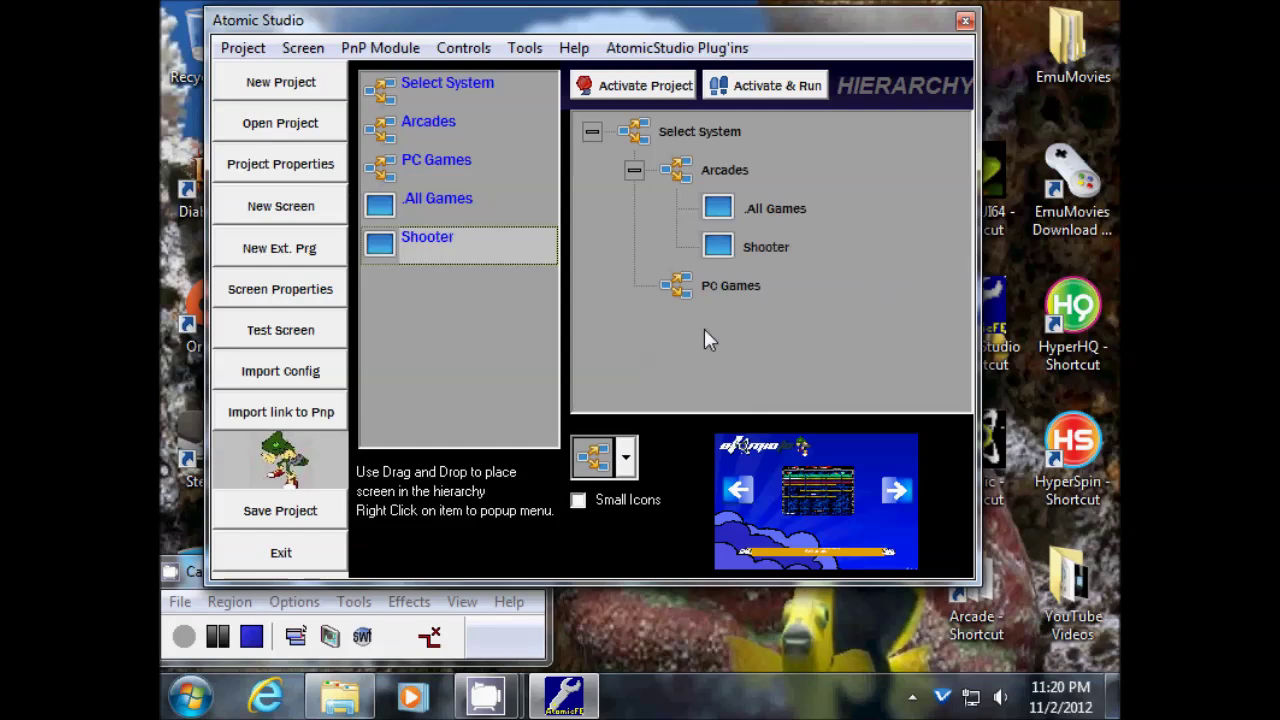
{"action": "left_click_drag", "start_coordinate": [690, 30], "coordinate": [755, 34]}
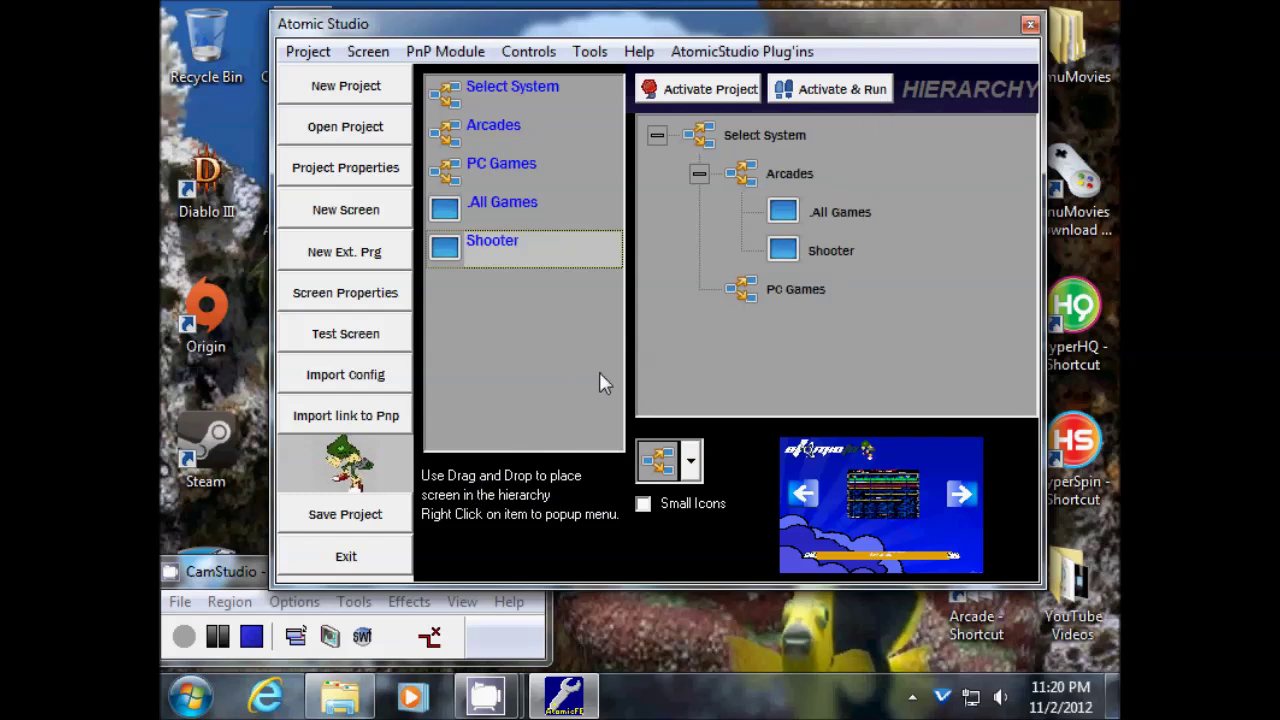
{"action": "left_click", "coordinate": [822, 224]}
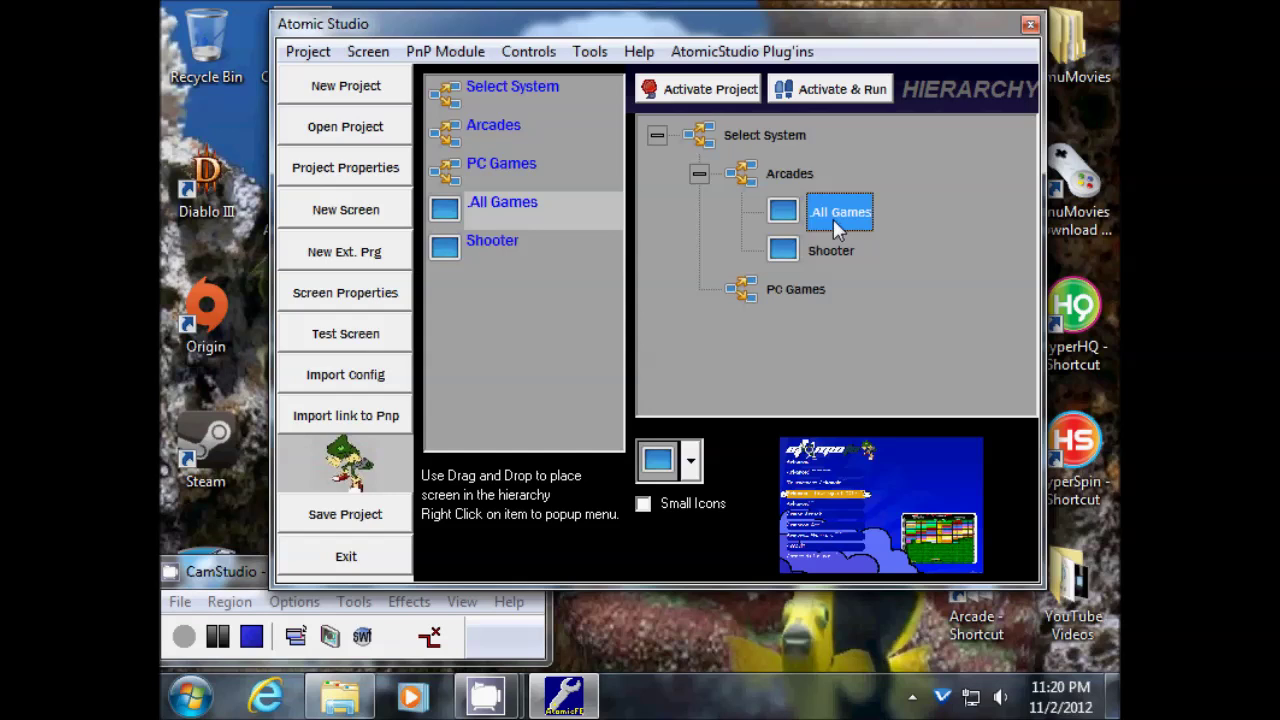
{"action": "left_click", "coordinate": [841, 248]}
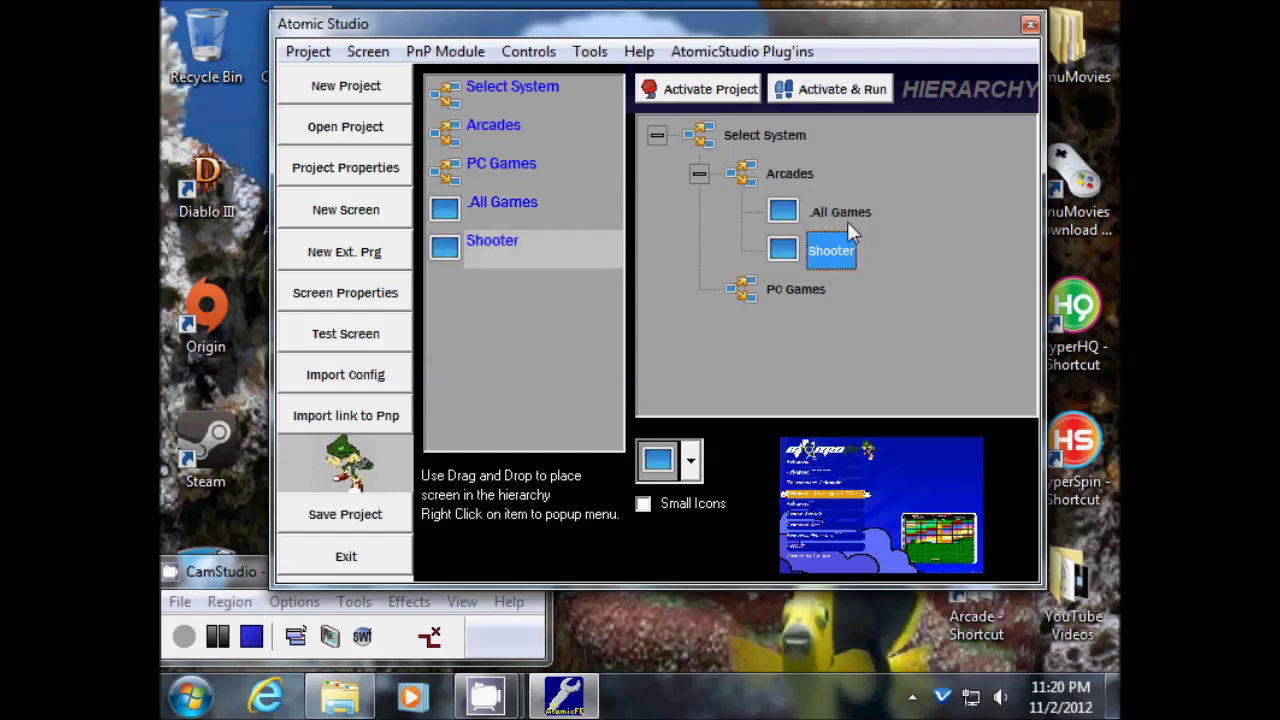
{"action": "left_click", "coordinate": [846, 210]}
{"action": "left_click", "coordinate": [834, 252]}
{"action": "left_click", "coordinate": [840, 212]}
{"action": "left_click", "coordinate": [785, 288]}
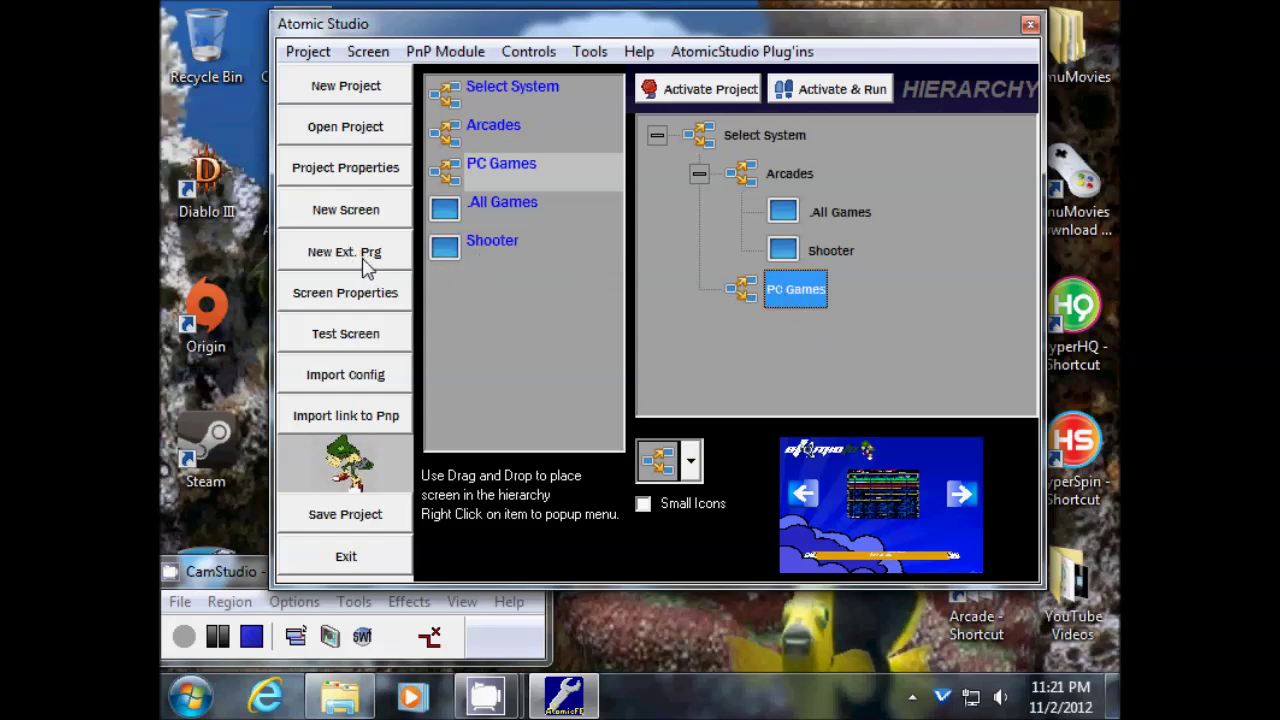
{"action": "left_click_drag", "start_coordinate": [700, 25], "coordinate": [738, 8]}
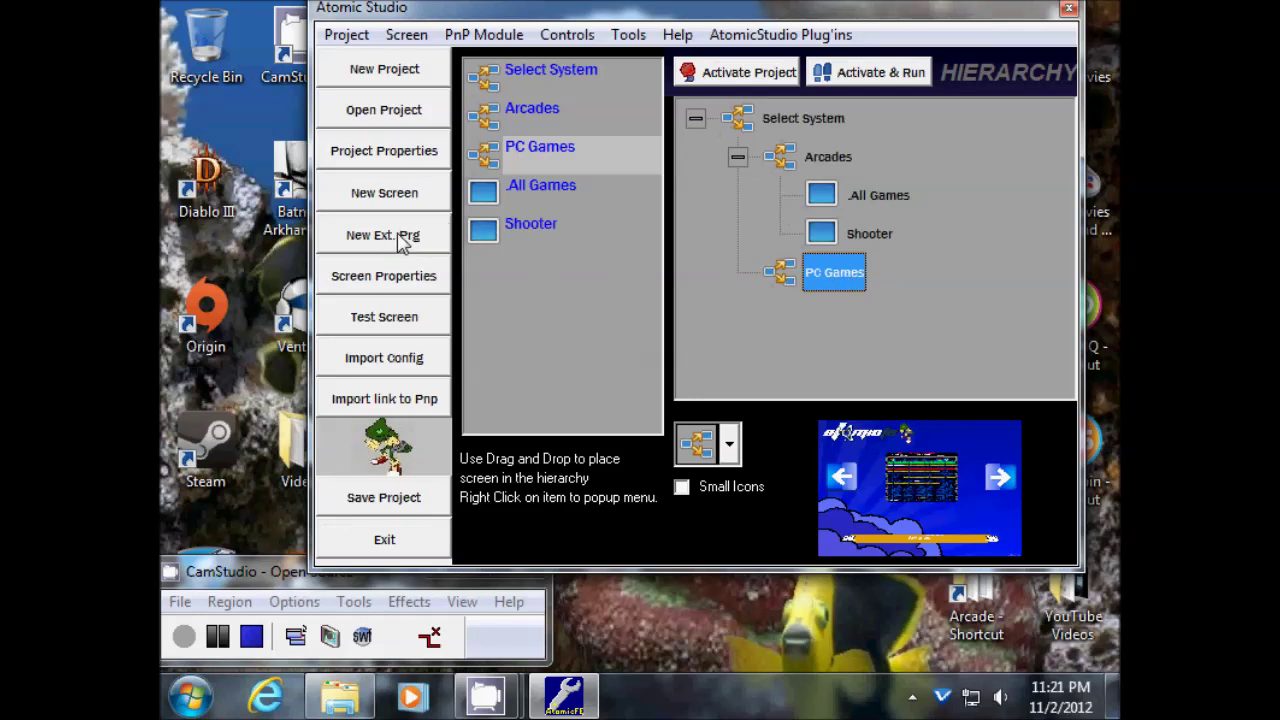
Start a new external program entry named "Left 4 Dead" and browse to C:\Program Files (x86)\Steam\steamapps\common for its command line
{"action": "left_click", "coordinate": [398, 238]}
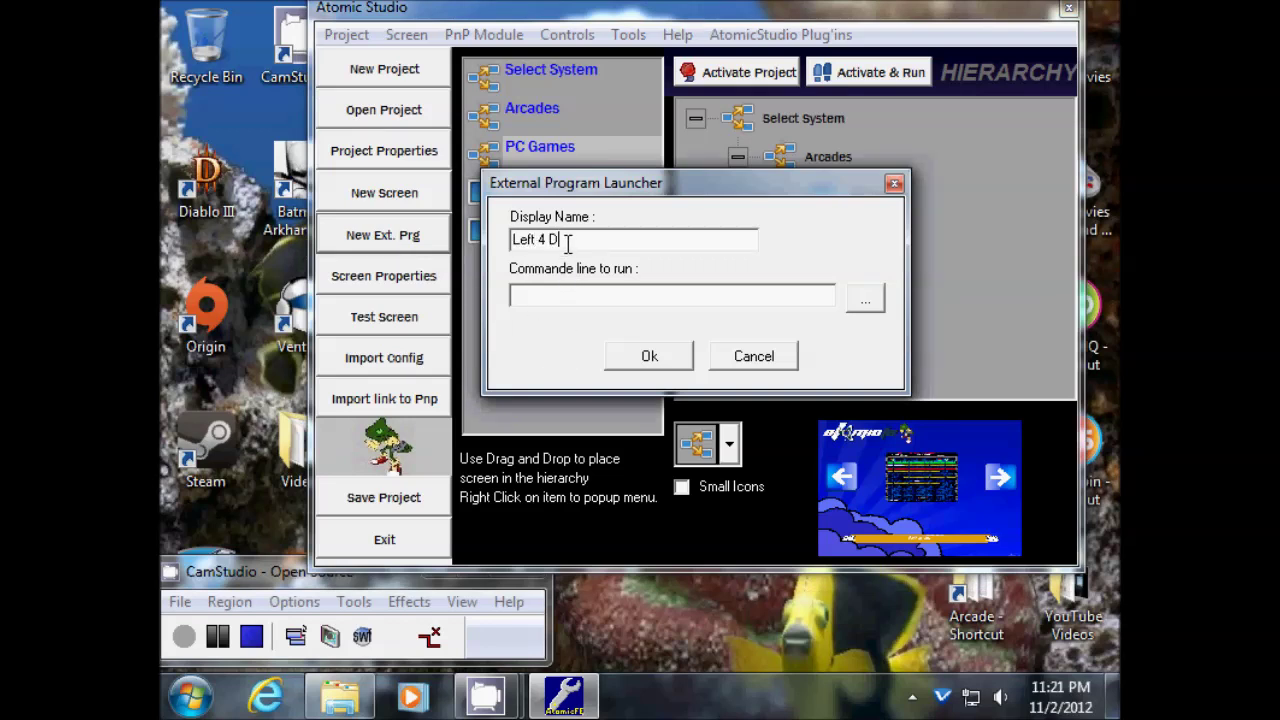
{"action": "left_click", "coordinate": [865, 299]}
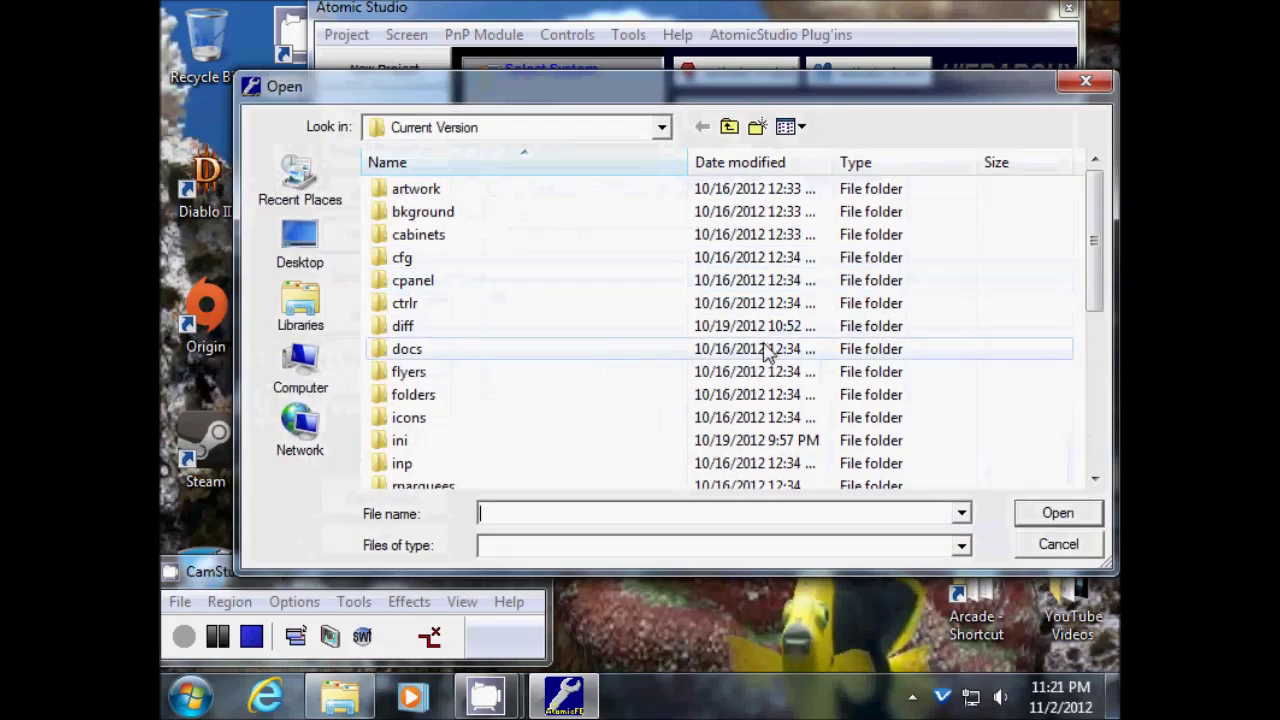
{"action": "left_click", "coordinate": [662, 127]}
{"action": "left_click", "coordinate": [468, 289]}
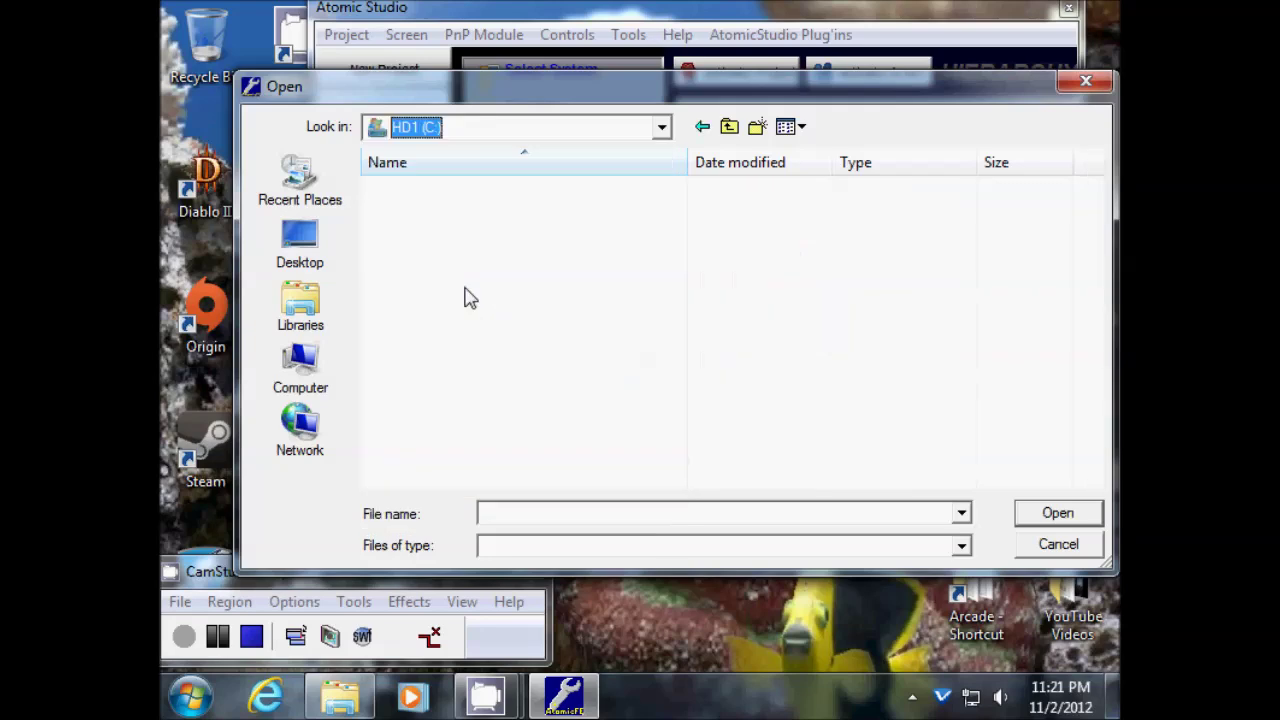
{"action": "double_click", "coordinate": [437, 305]}
{"action": "scroll", "coordinate": [472, 333], "scroll_direction": "down", "scroll_amount": 7}
{"action": "scroll", "coordinate": [464, 390], "scroll_direction": "down", "scroll_amount": 1}
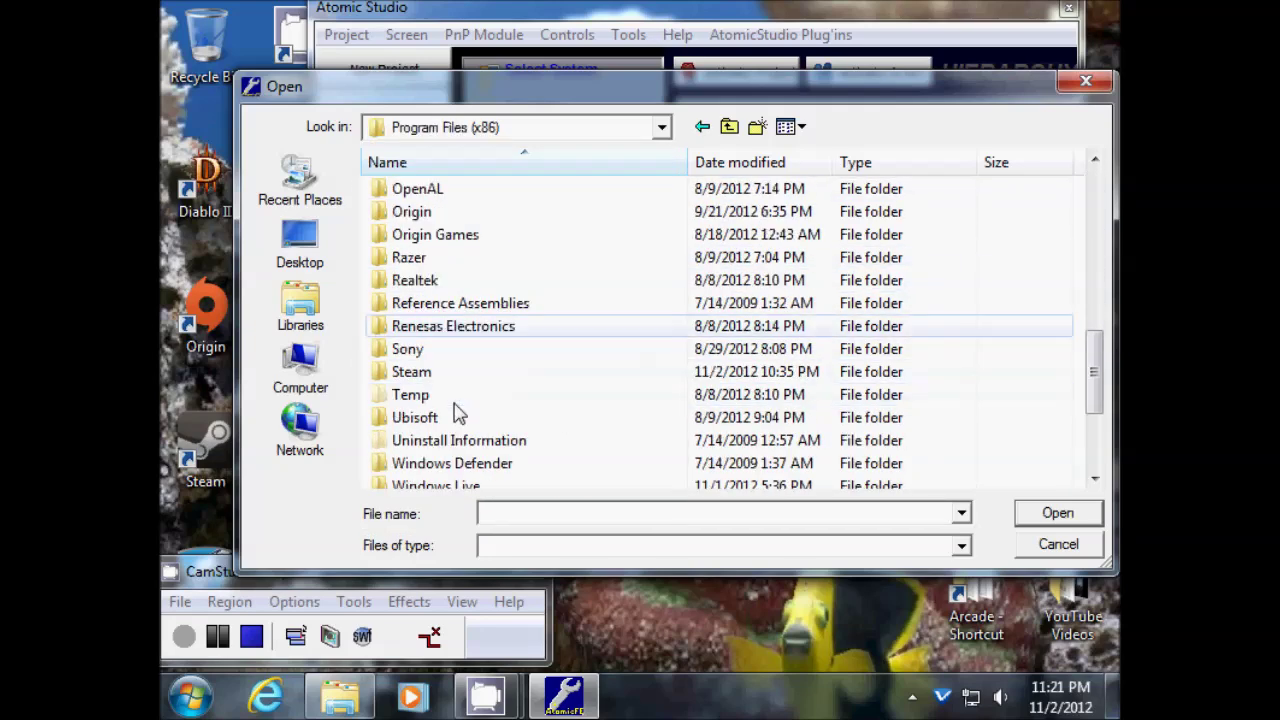
{"action": "double_click", "coordinate": [425, 375]}
{"action": "scroll", "coordinate": [480, 374], "scroll_direction": "down", "scroll_amount": 3}
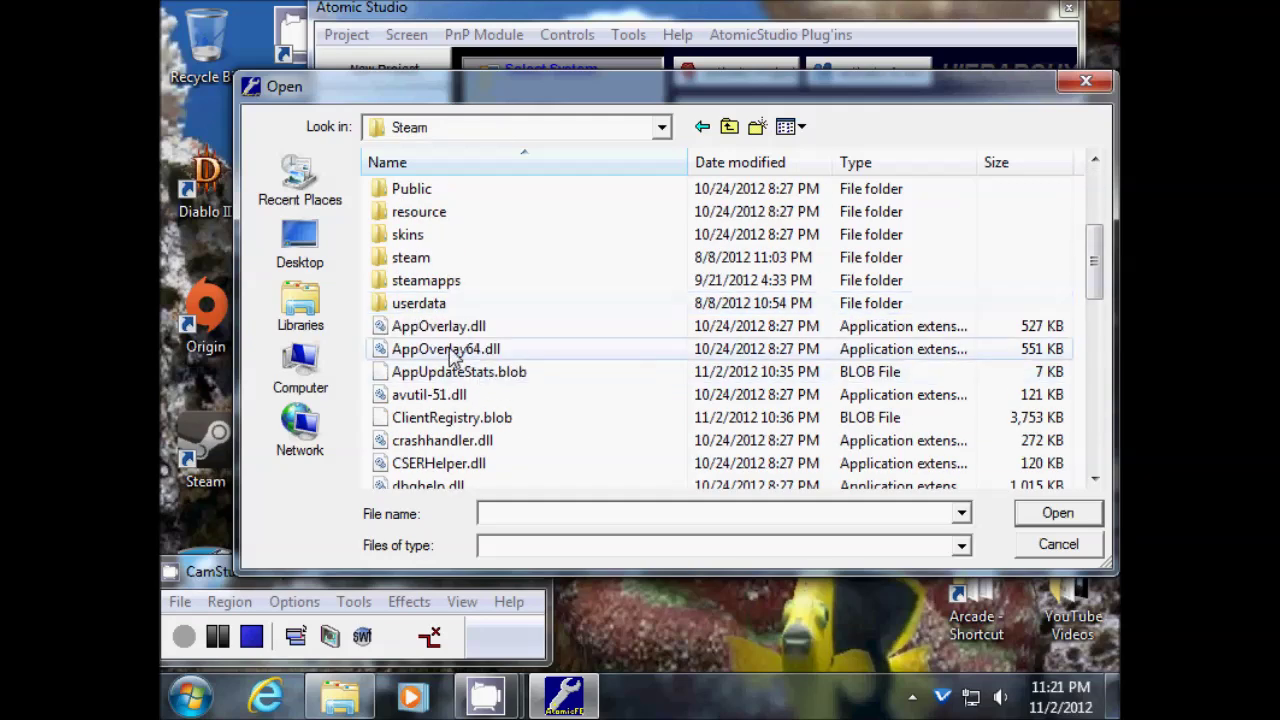
{"action": "double_click", "coordinate": [425, 280]}
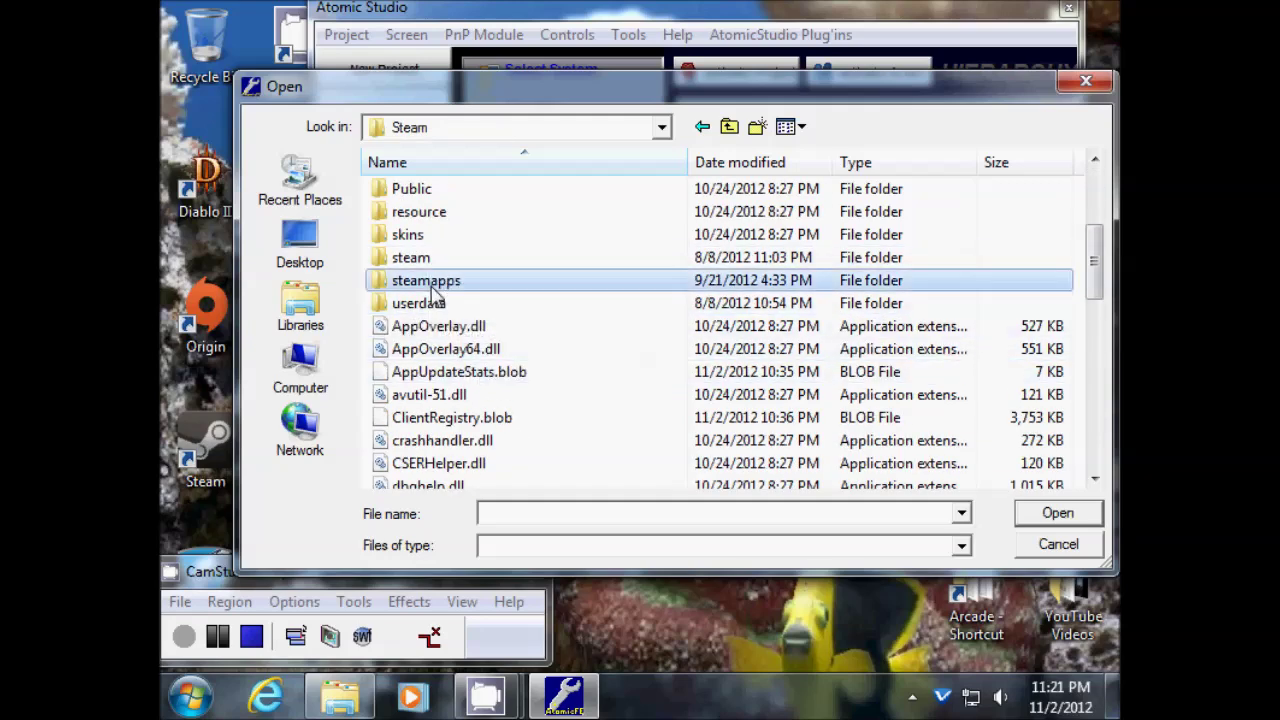
{"action": "left_click", "coordinate": [432, 195]}
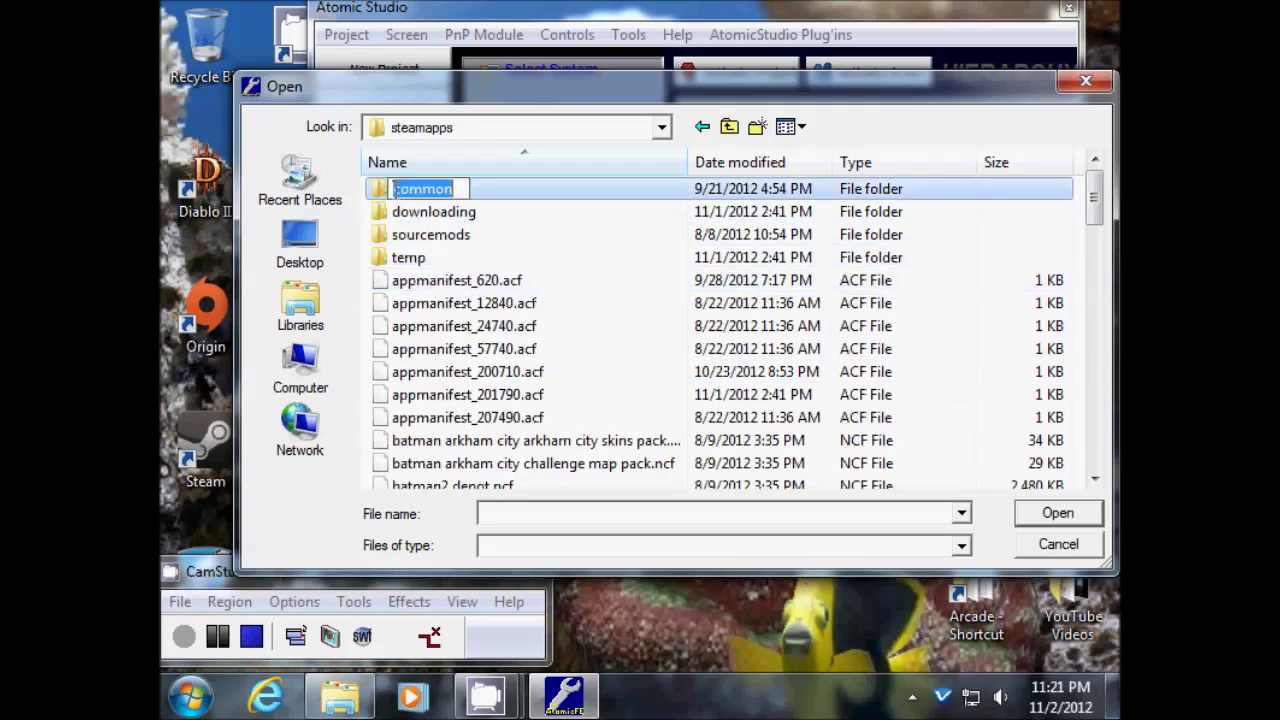
{"action": "double_click", "coordinate": [385, 193]}
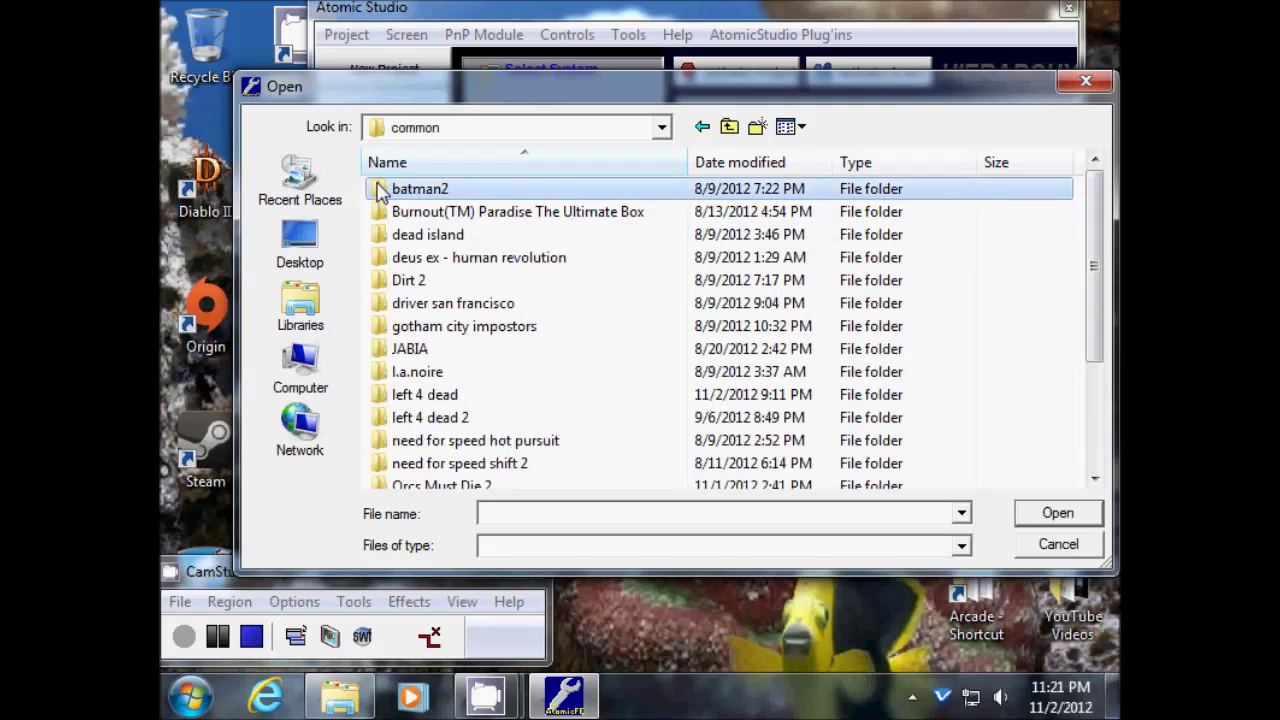
Set left4dead.exe from the left 4 dead folder as the program to run and place Left 4 Dead under PC Games in the hierarchy
{"action": "scroll", "coordinate": [490, 300], "scroll_direction": "down", "scroll_amount": 1}
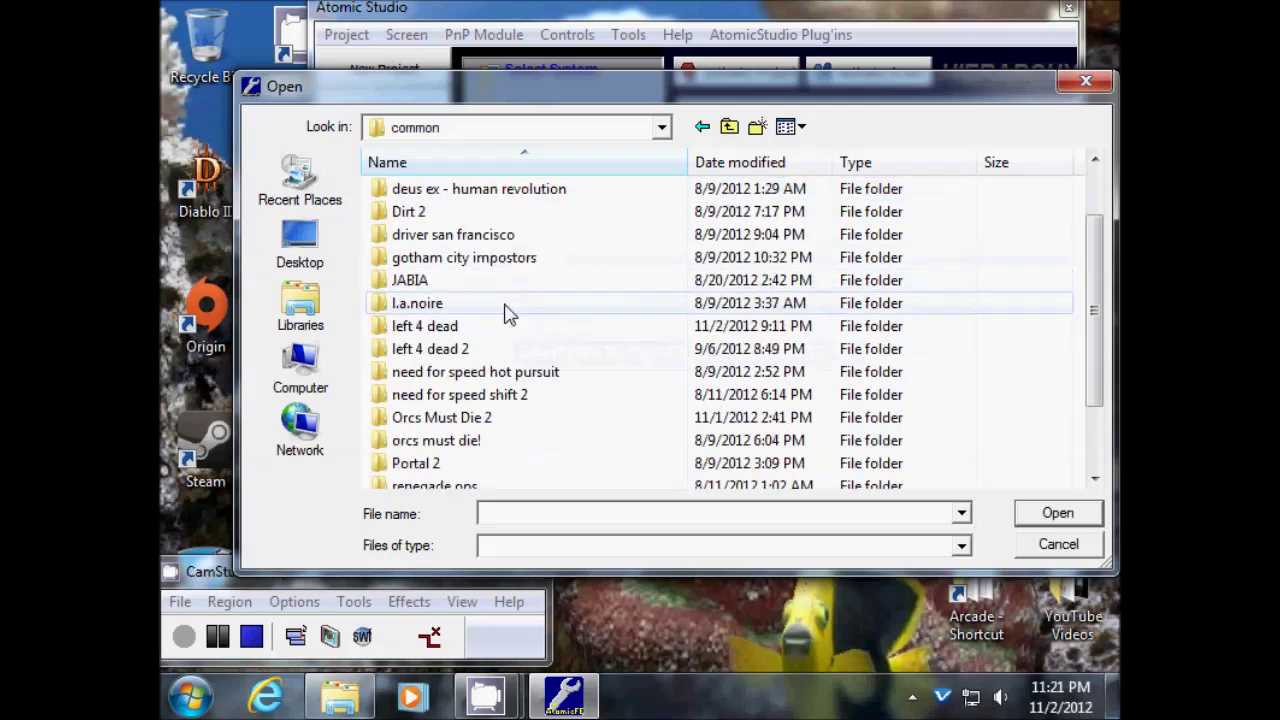
{"action": "double_click", "coordinate": [441, 330]}
{"action": "scroll", "coordinate": [540, 343], "scroll_direction": "down", "scroll_amount": 2}
{"action": "scroll", "coordinate": [543, 343], "scroll_direction": "down", "scroll_amount": 1}
{"action": "scroll", "coordinate": [543, 343], "scroll_direction": "up", "scroll_amount": 1}
{"action": "scroll", "coordinate": [543, 343], "scroll_direction": "down", "scroll_amount": 1}
{"action": "left_click", "coordinate": [428, 441]}
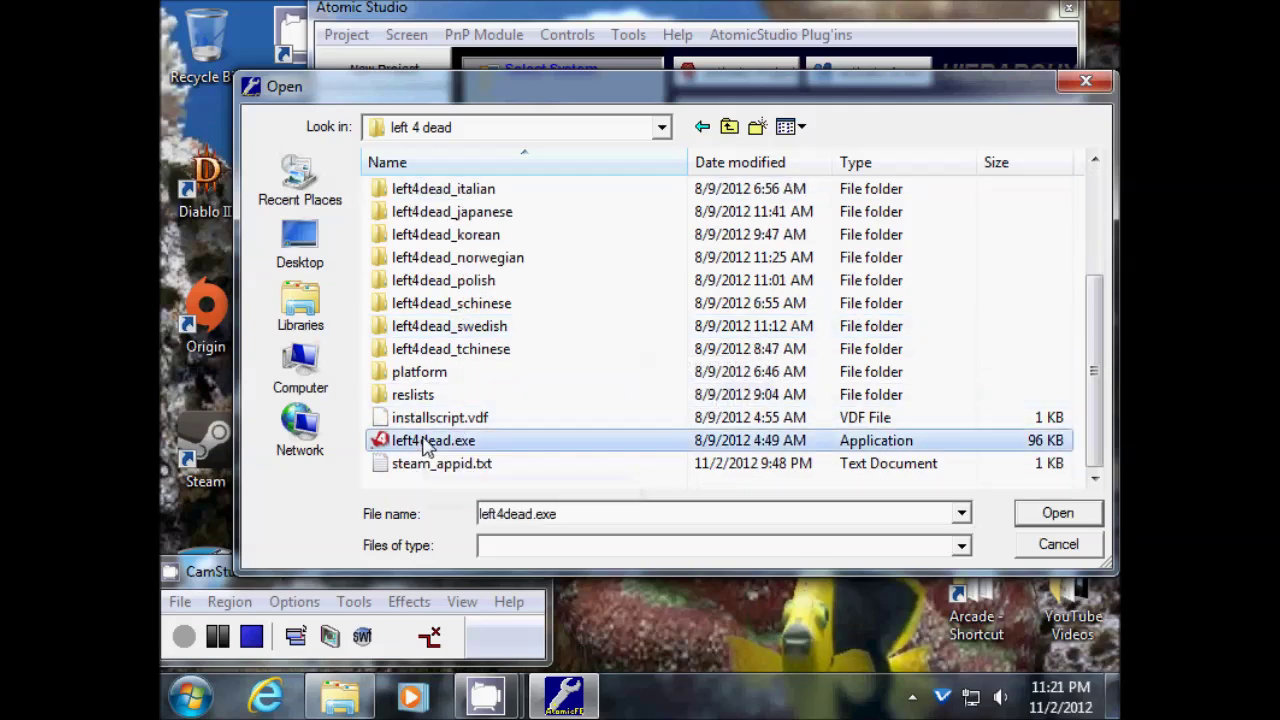
{"action": "left_click", "coordinate": [1080, 518]}
{"action": "left_click", "coordinate": [636, 360]}
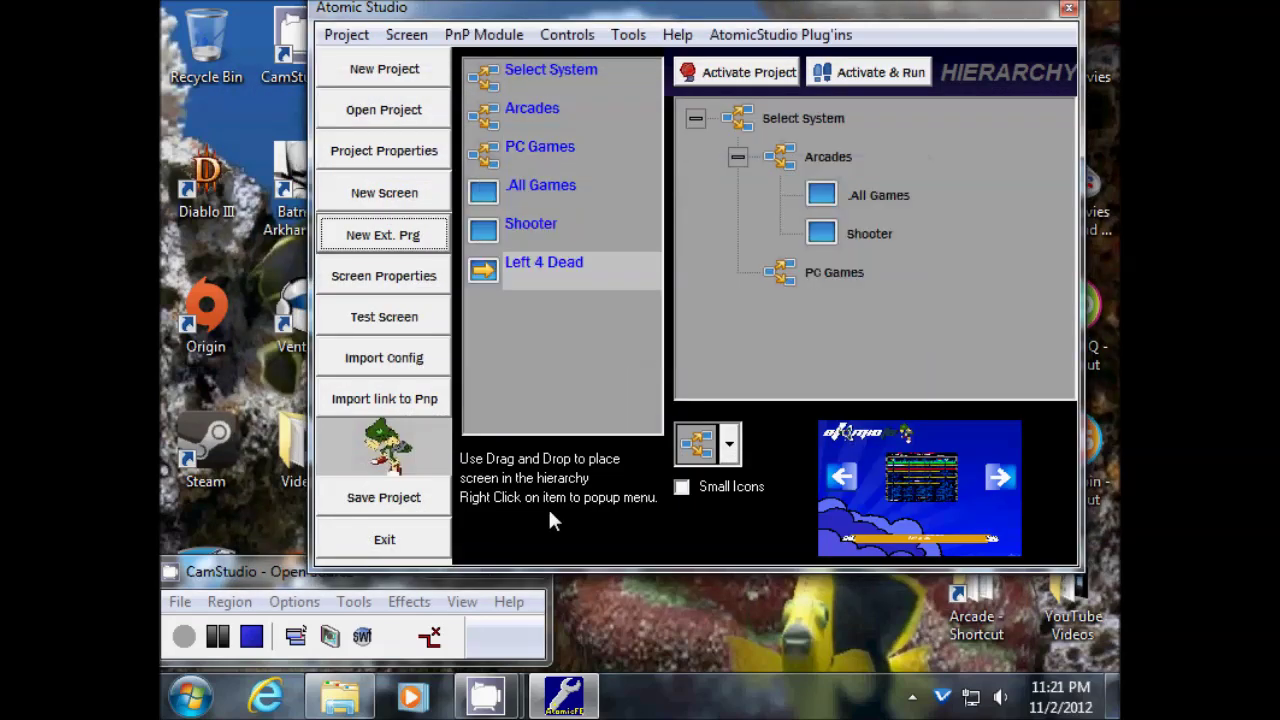
{"action": "left_click_drag", "start_coordinate": [486, 271], "coordinate": [838, 280]}
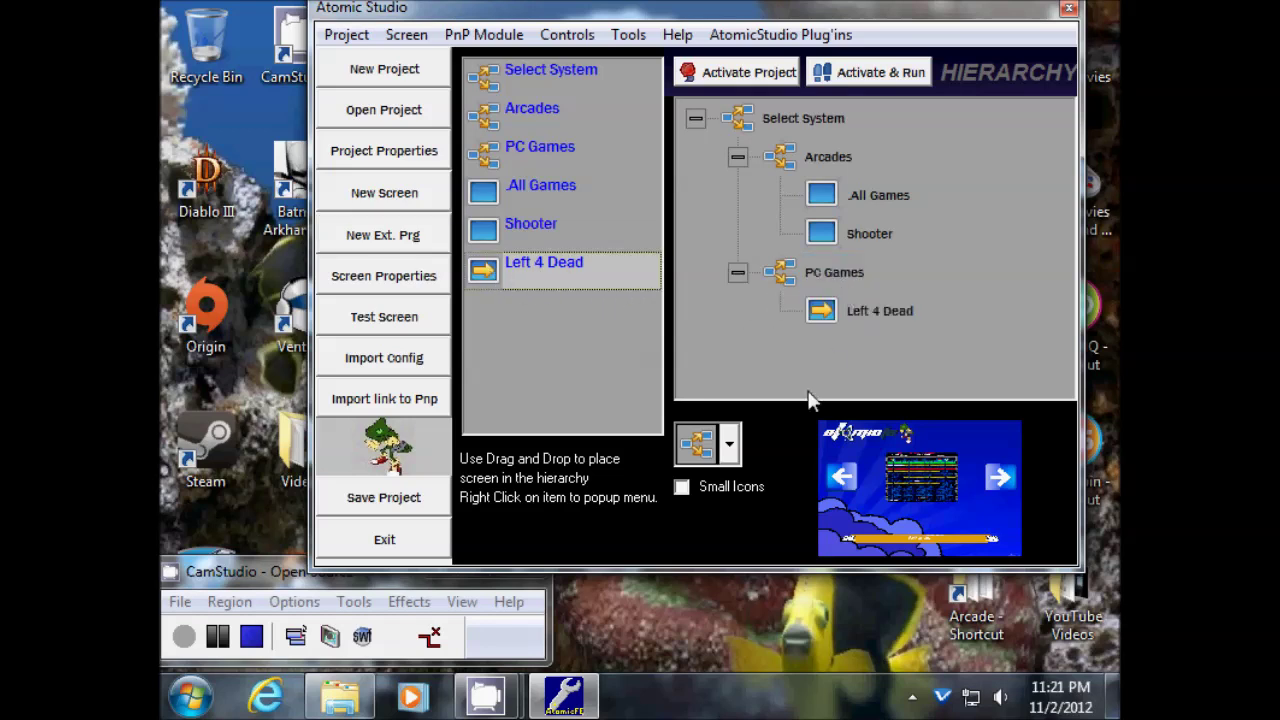
Create an external program entry "Rayman Origins" that runs Rayman Origins.exe from the ValveTestApp207490 folder and place it under PC Games
{"action": "left_click", "coordinate": [385, 246]}
{"action": "left_click", "coordinate": [577, 246]}
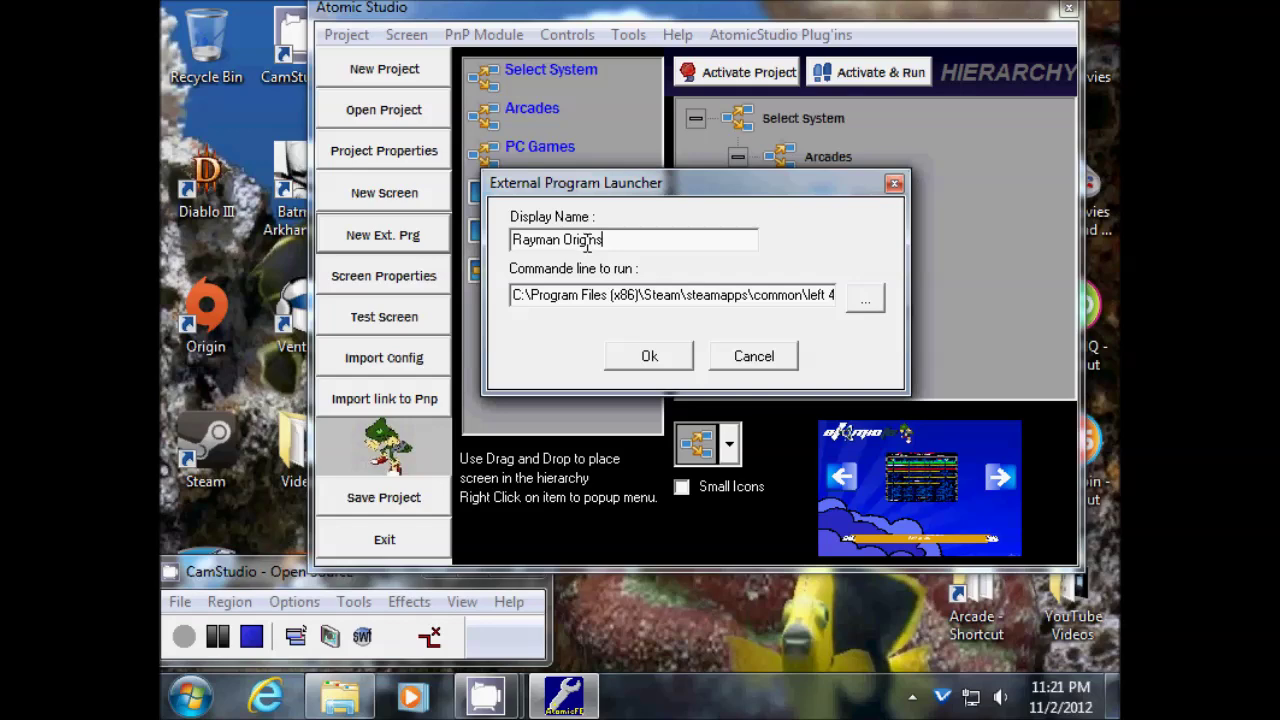
{"action": "left_click", "coordinate": [866, 297]}
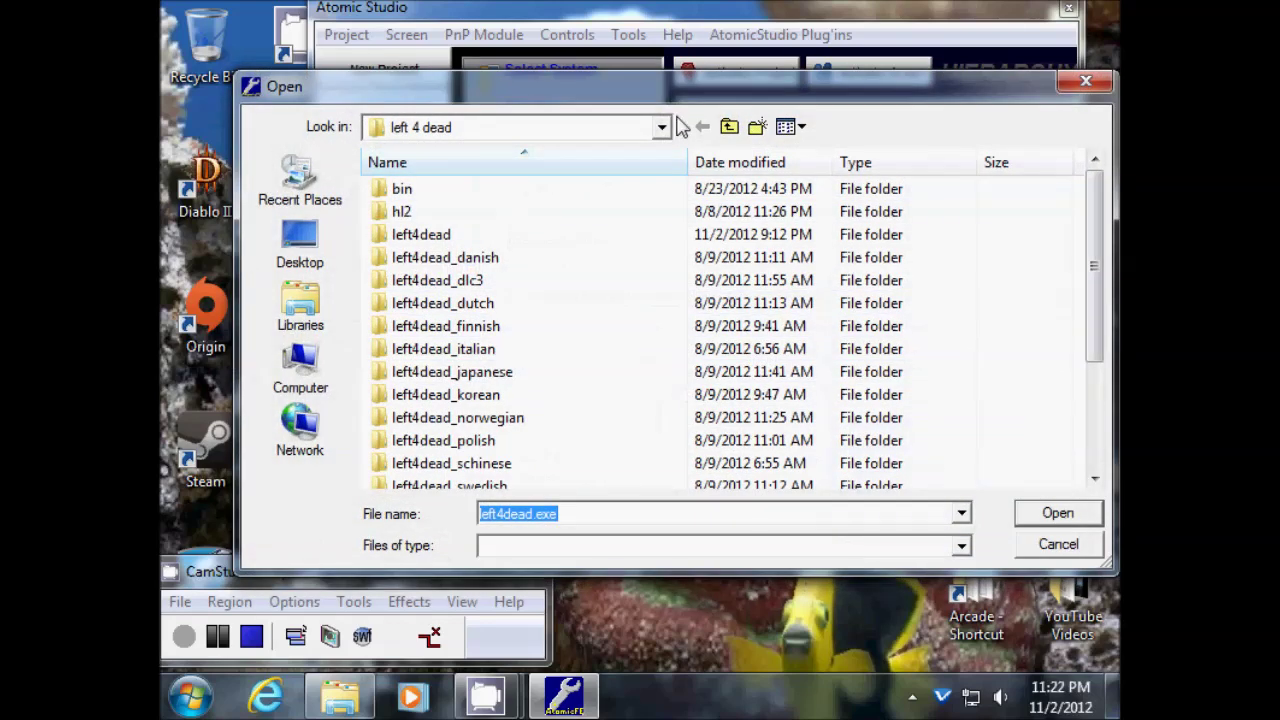
{"action": "left_click", "coordinate": [729, 126]}
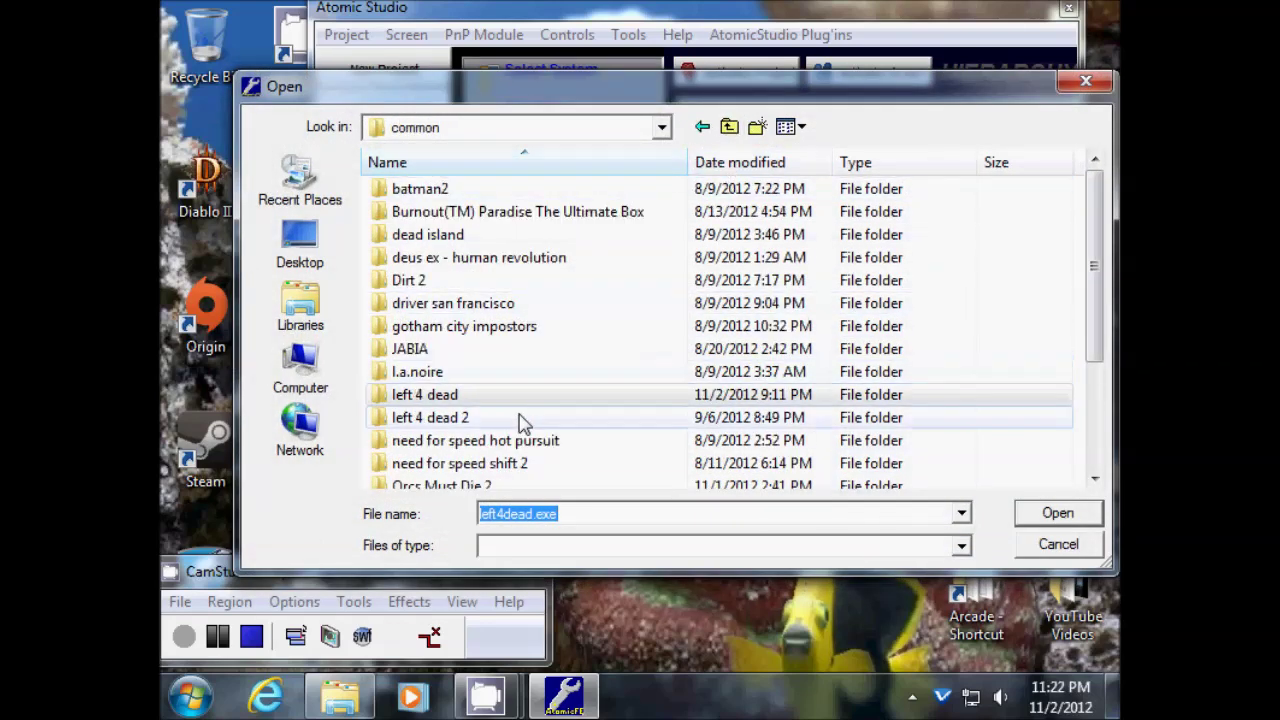
{"action": "scroll", "coordinate": [522, 422], "scroll_direction": "down", "scroll_amount": 3}
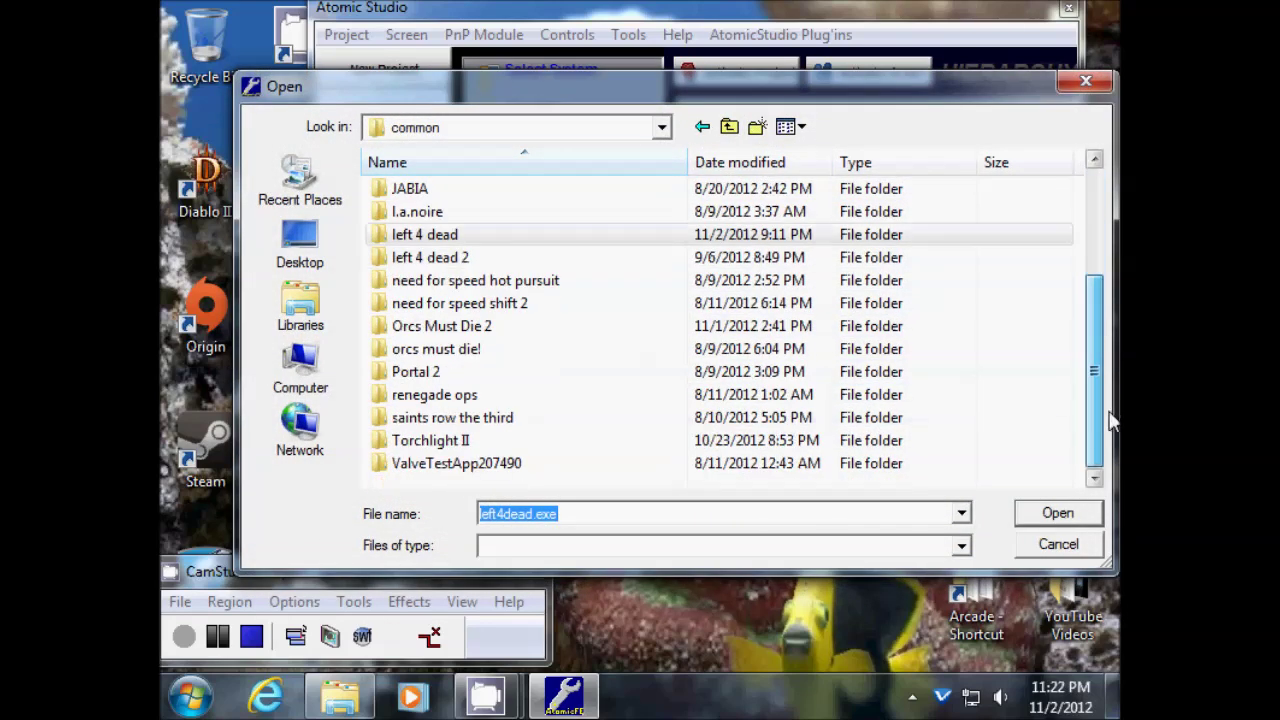
{"action": "double_click", "coordinate": [436, 465]}
{"action": "left_click", "coordinate": [440, 328]}
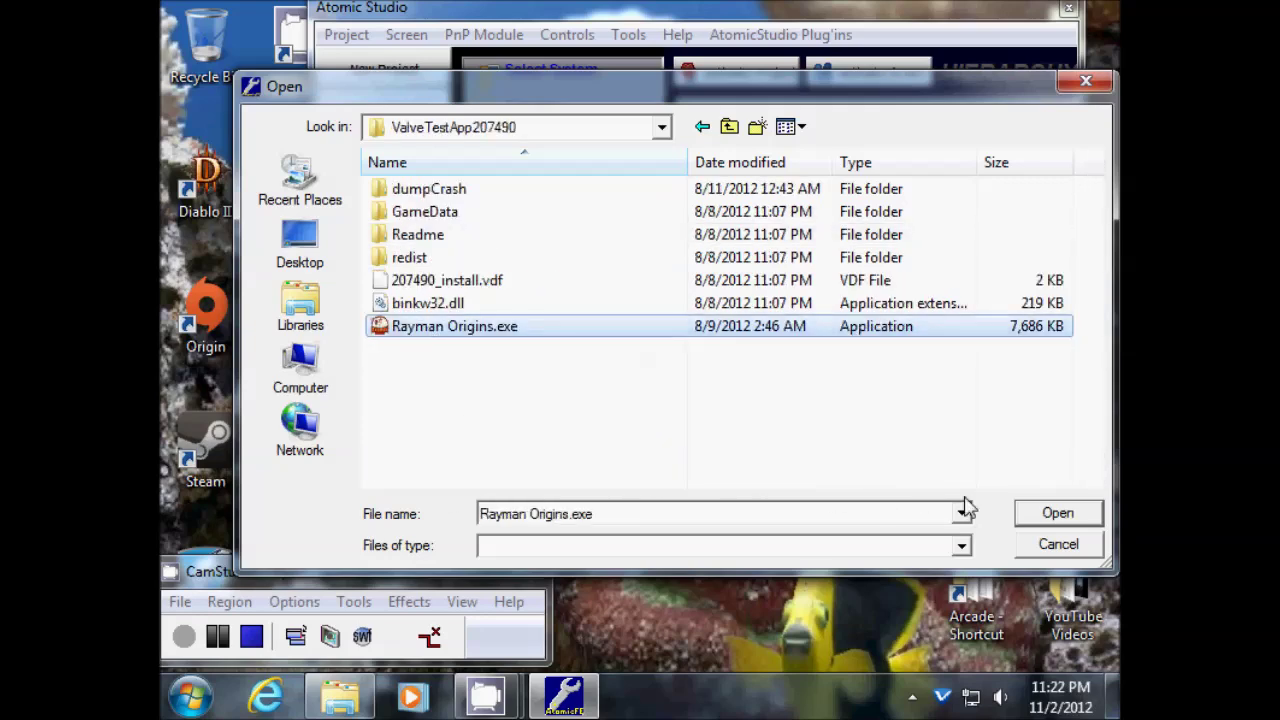
{"action": "left_click", "coordinate": [1078, 516]}
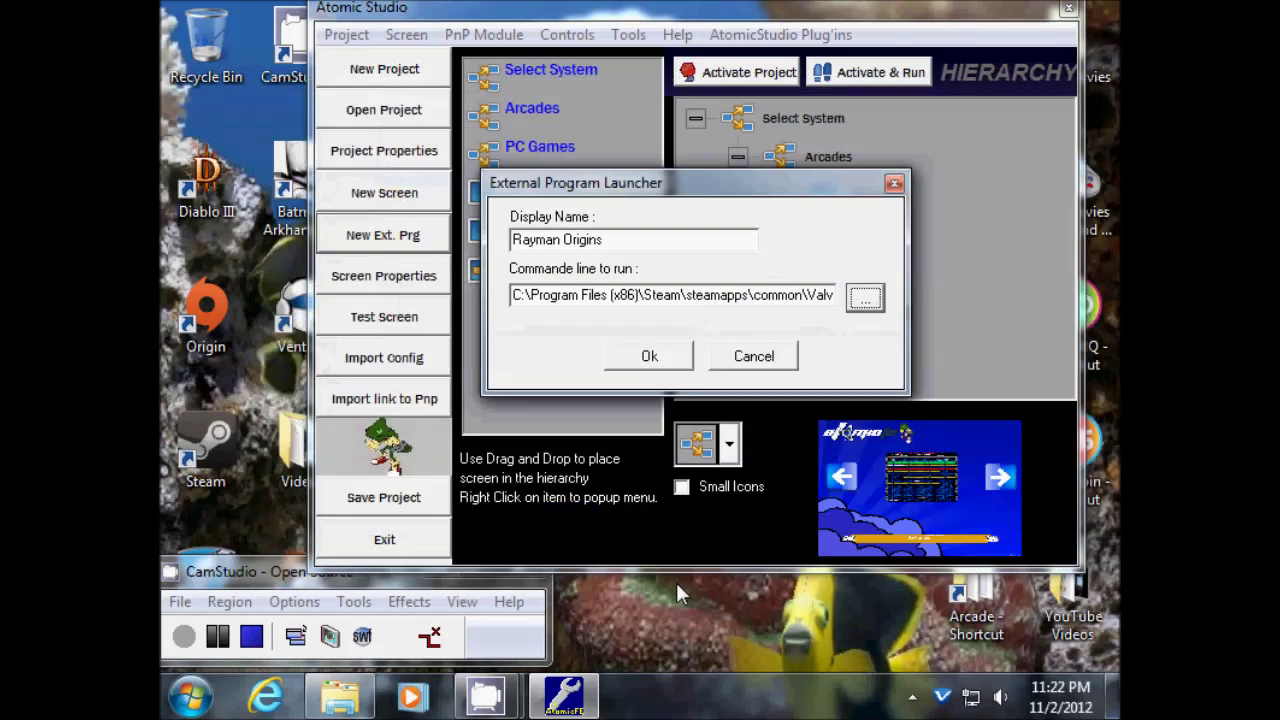
{"action": "left_click", "coordinate": [655, 357]}
{"action": "left_click_drag", "start_coordinate": [486, 310], "coordinate": [834, 292]}
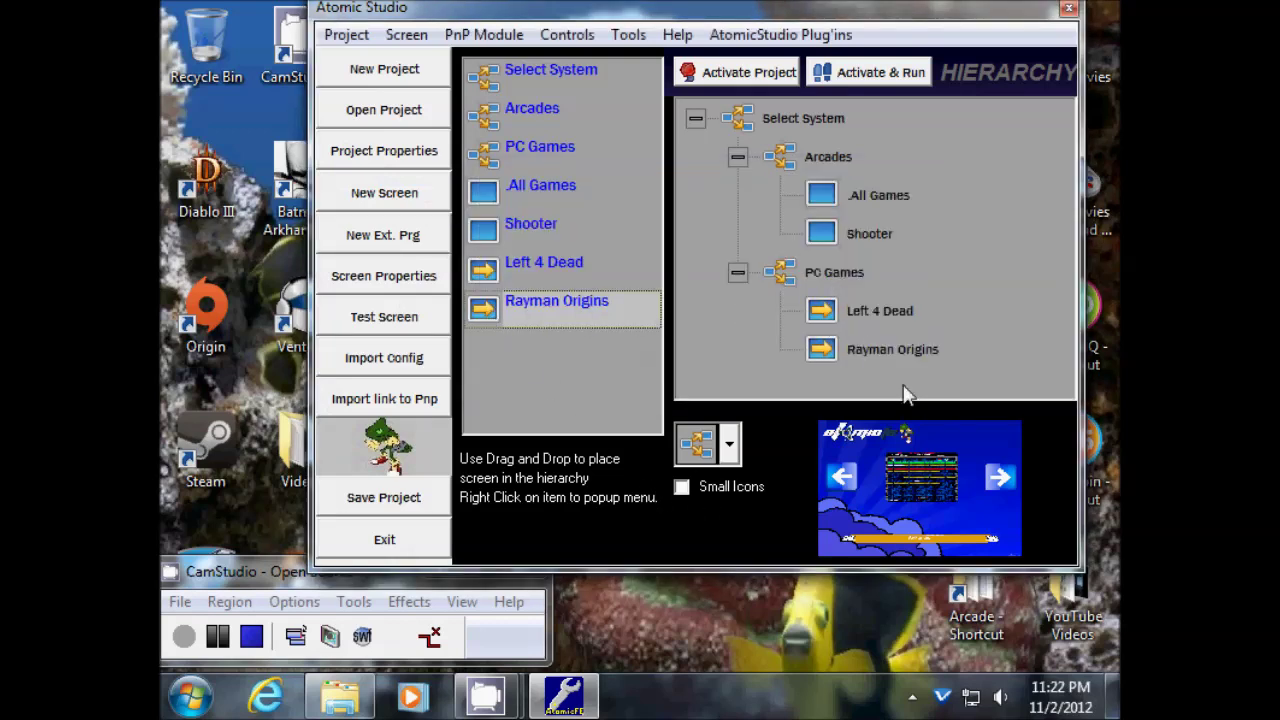